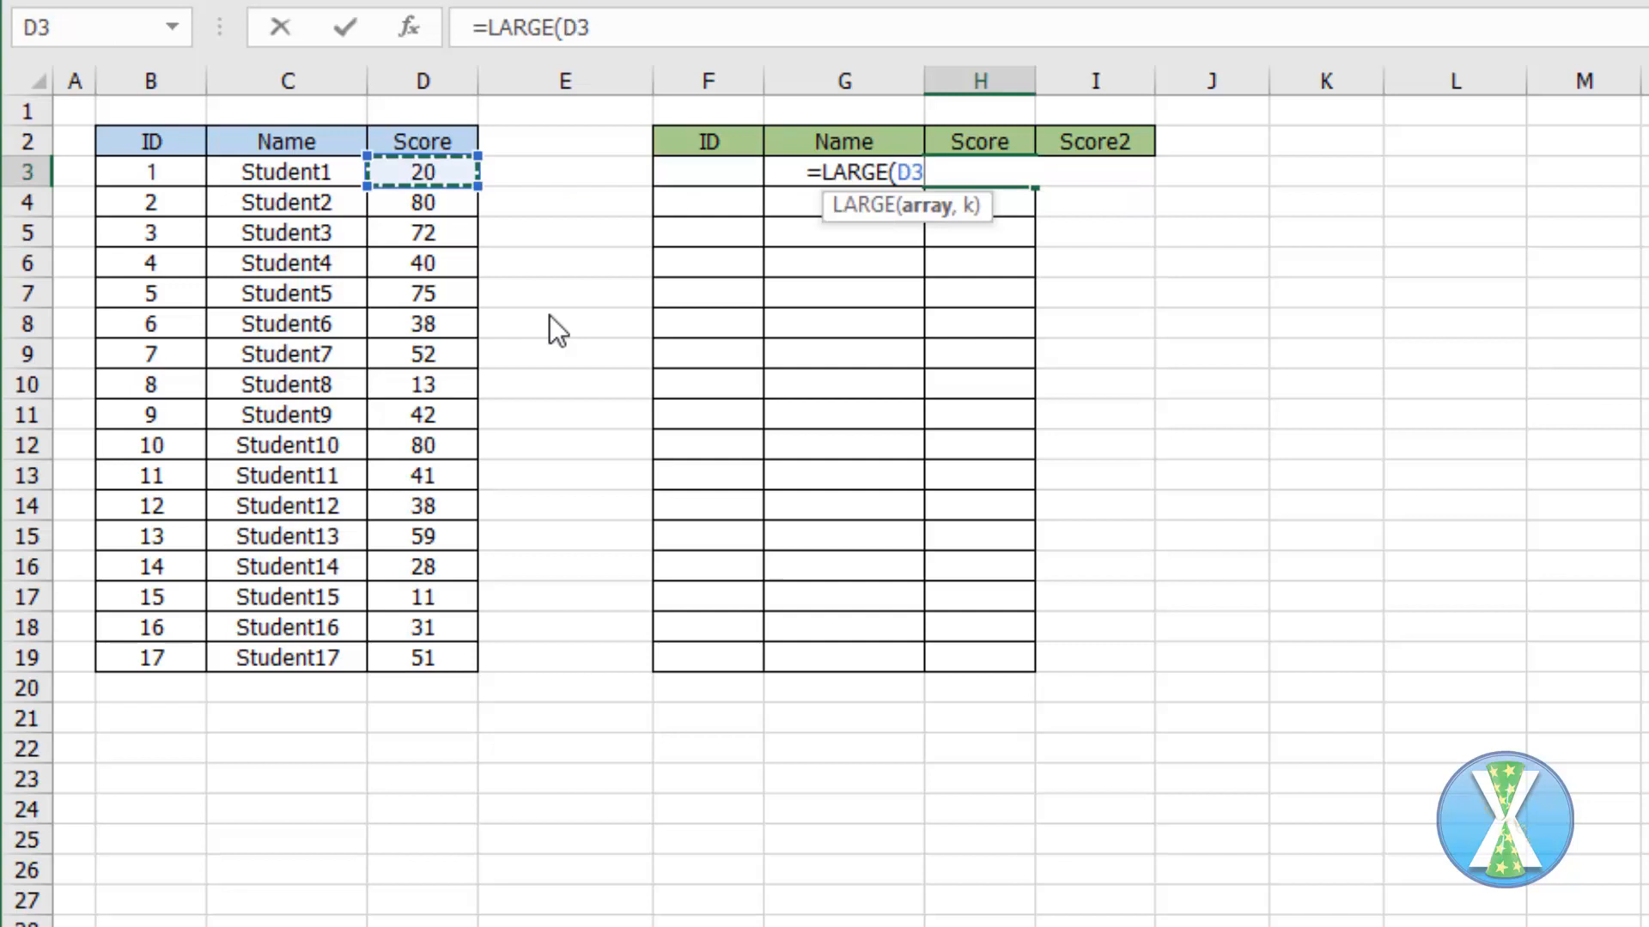
- Complete the formula in H3 as =LARGE($D$3:$D$19,ROWS(H$3:H3)), keeping H3 as the active cell
key("ctrl+shift+Down")
key("F4")
type(",rows")
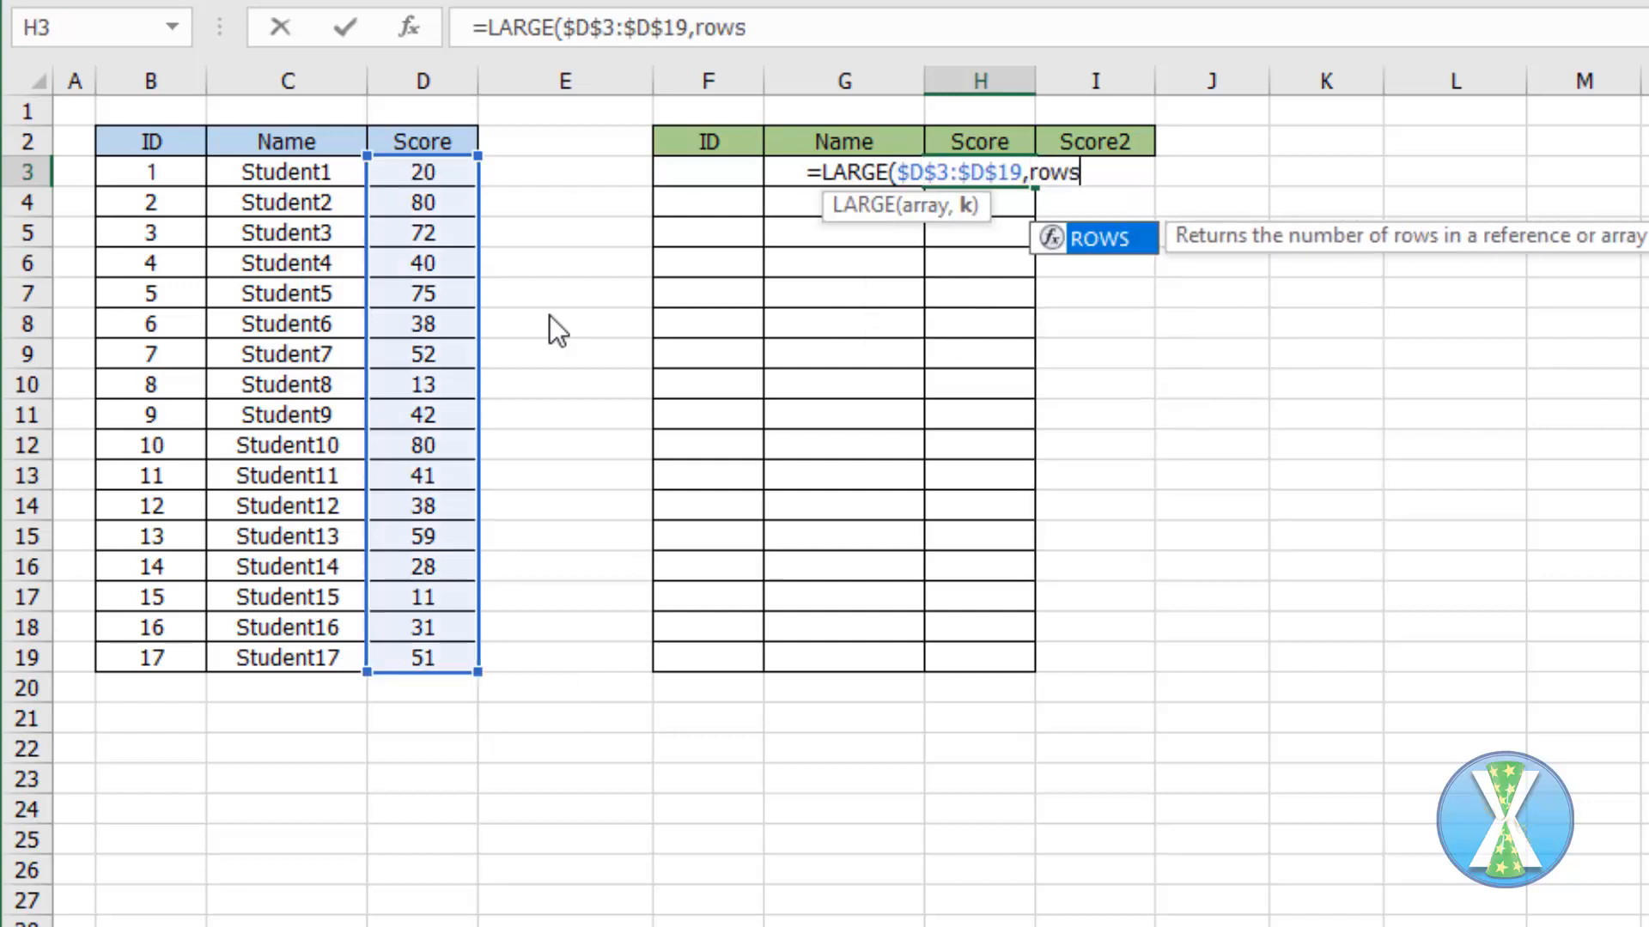
key("Tab")
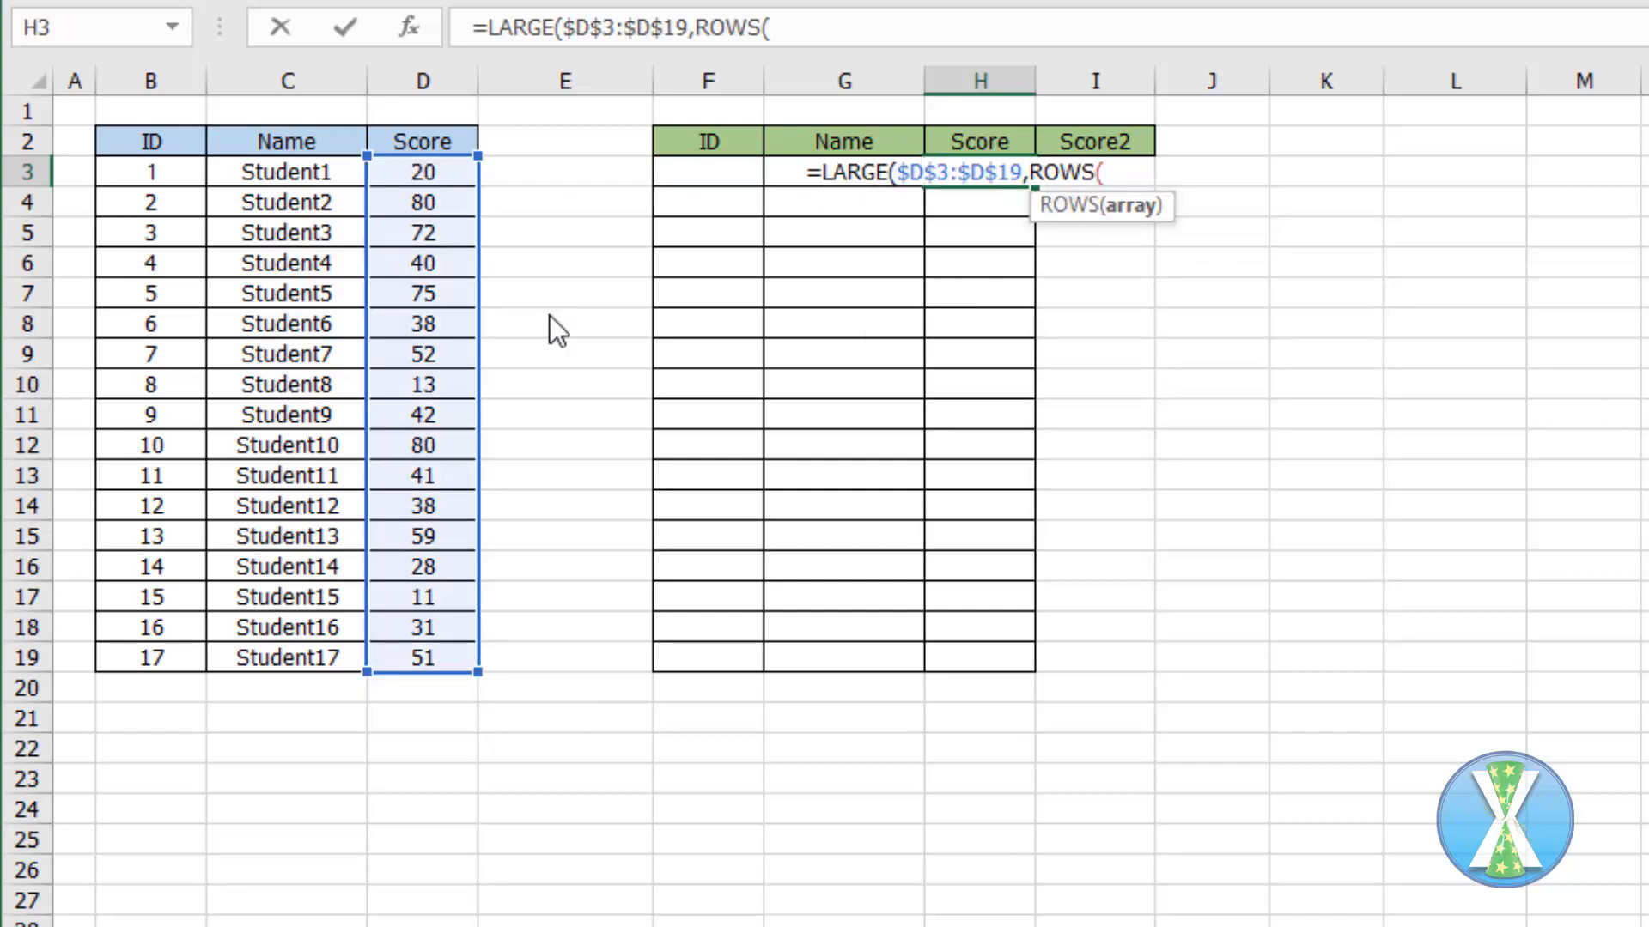
type("H3")
key("F4")
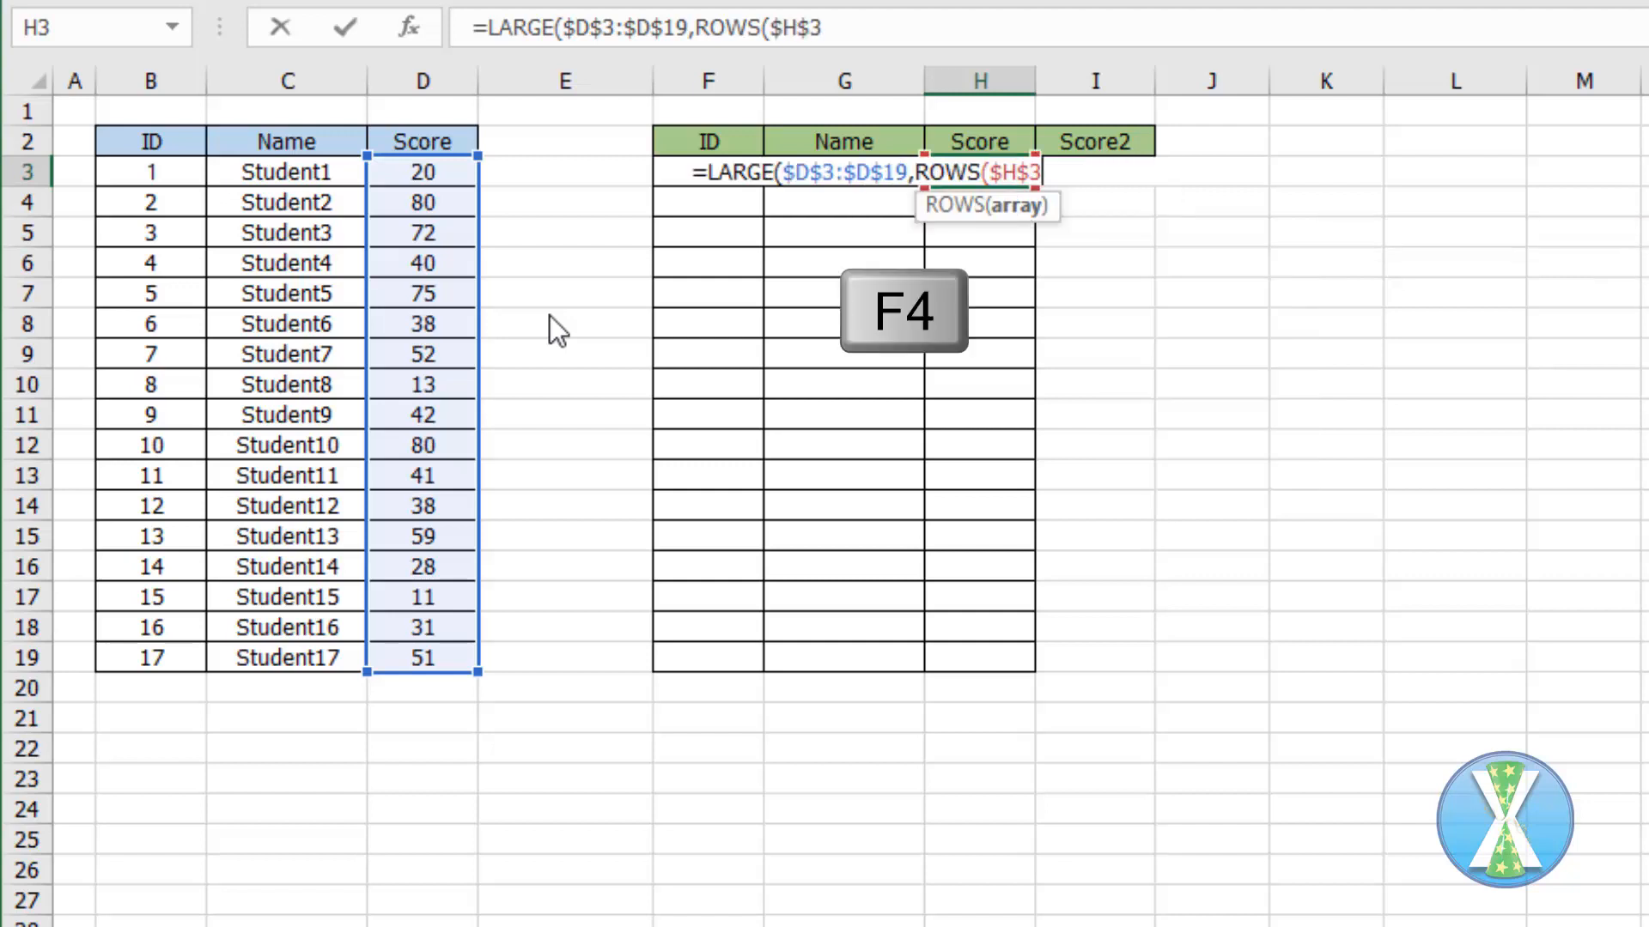
key("F4")
type(":h")
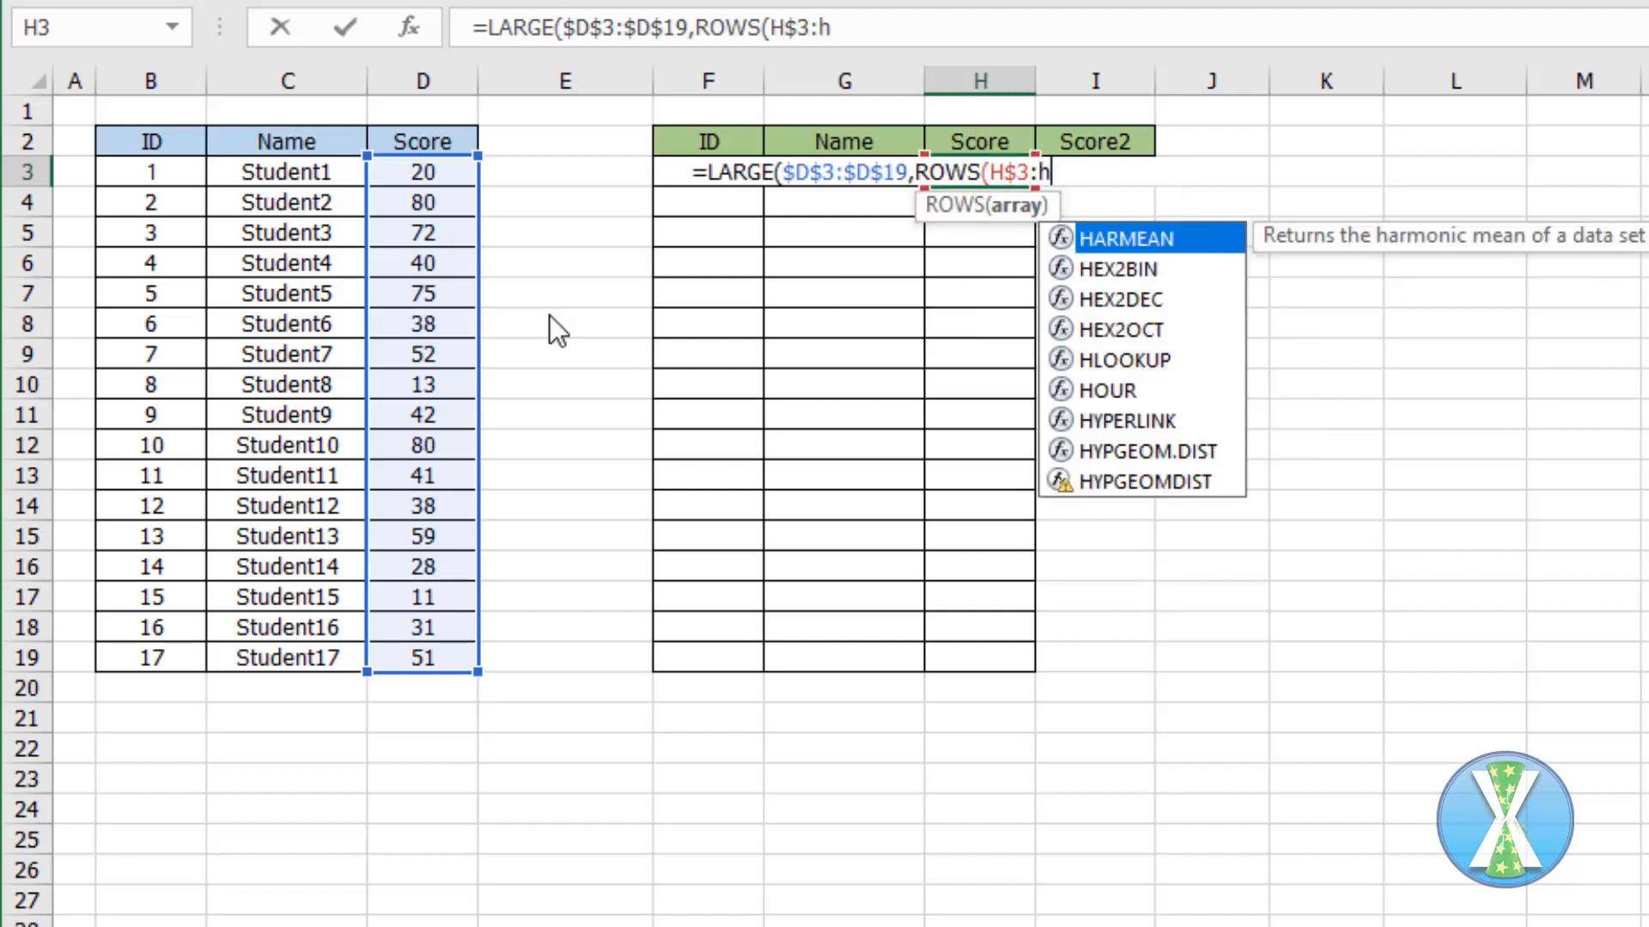
type("3))")
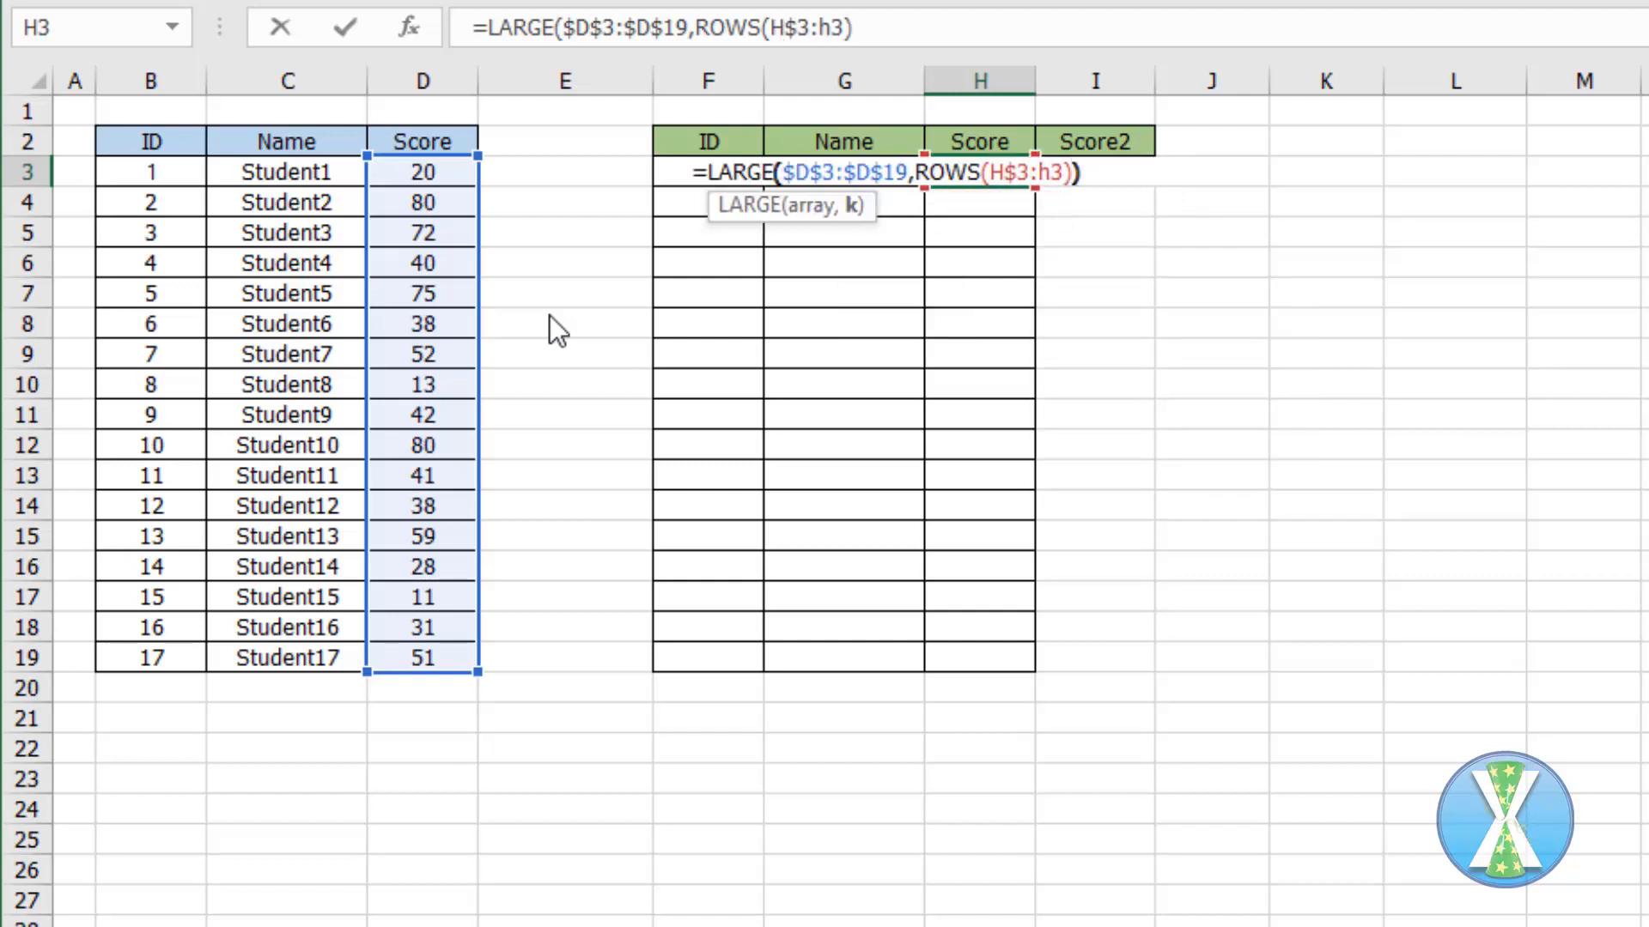
key("ctrl+Return")
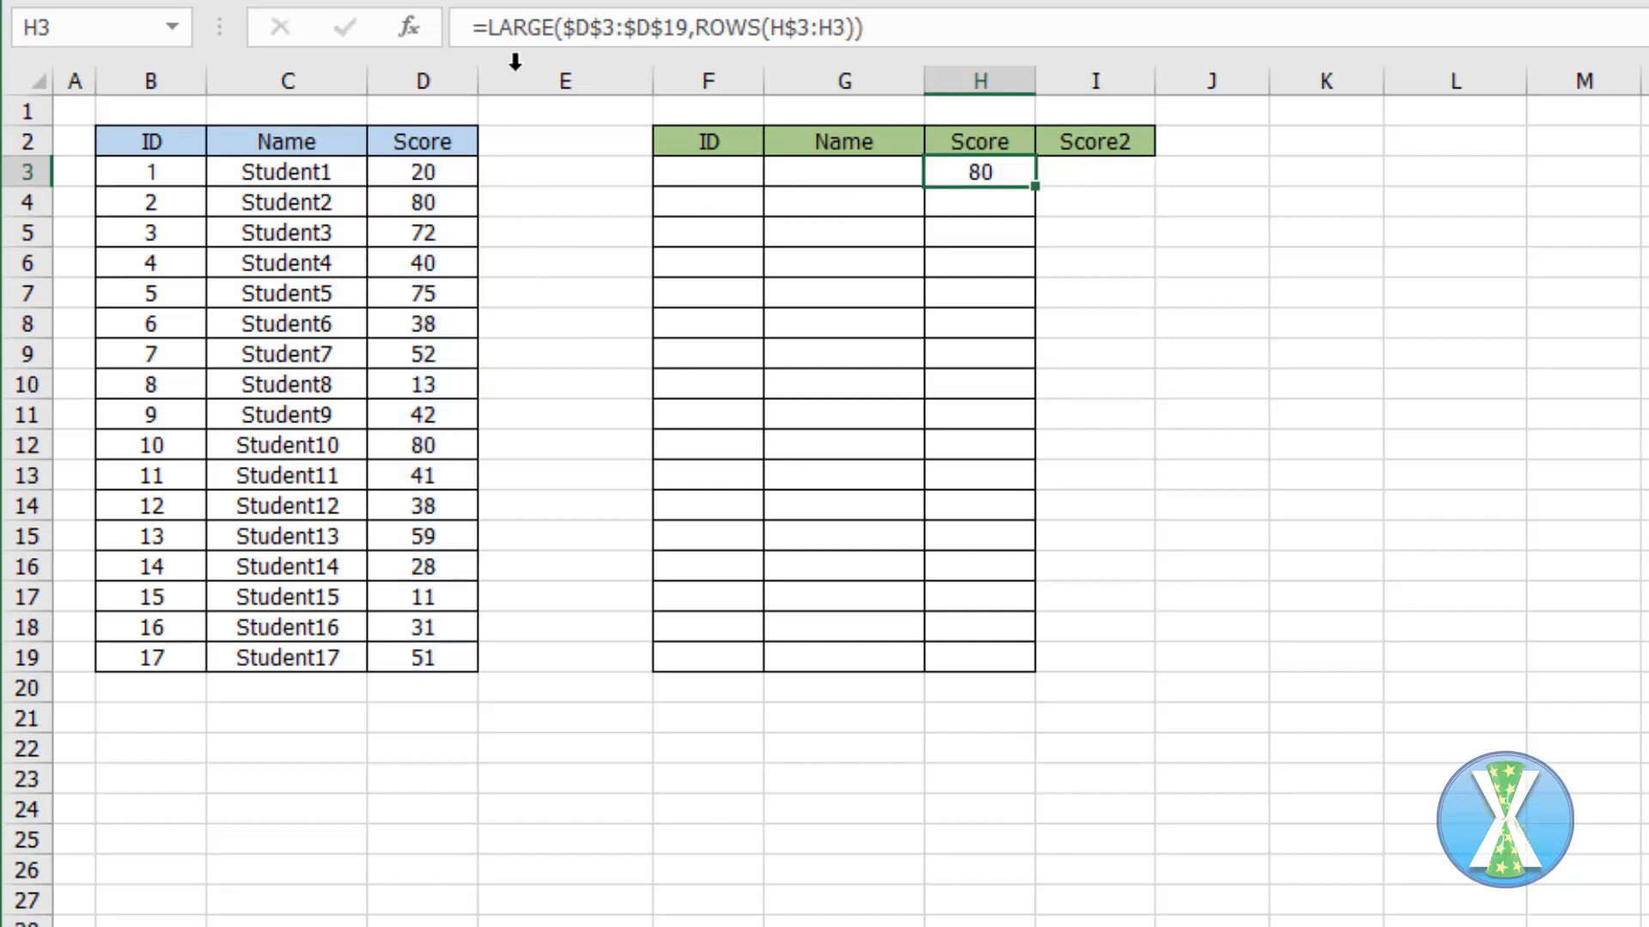
- Fill the LARGE formula from H3 down to H19 and check the references of the formula in H19
left_click_drag(1037, 185, 1027, 666)
left_click(994, 652)
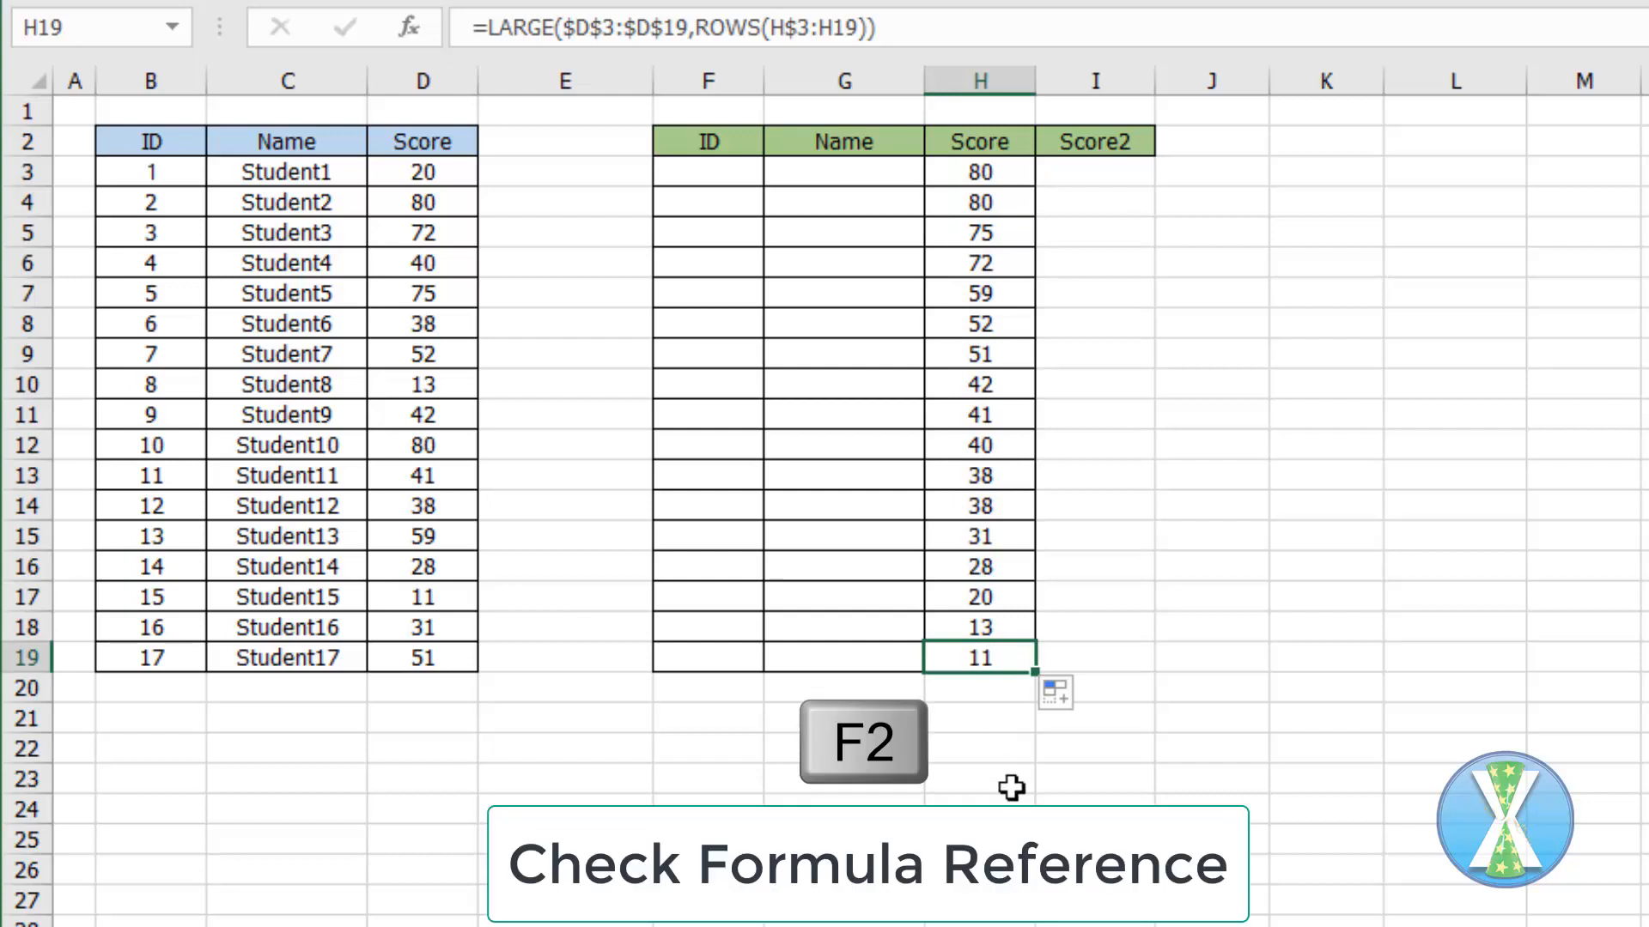
key("F2")
key("Escape")
- Copy the LARGE expression from the H3 formula, leaving out the equals sign
left_click(979, 176)
left_click_drag(488, 30, 1285, 38)
key("ctrl+c")
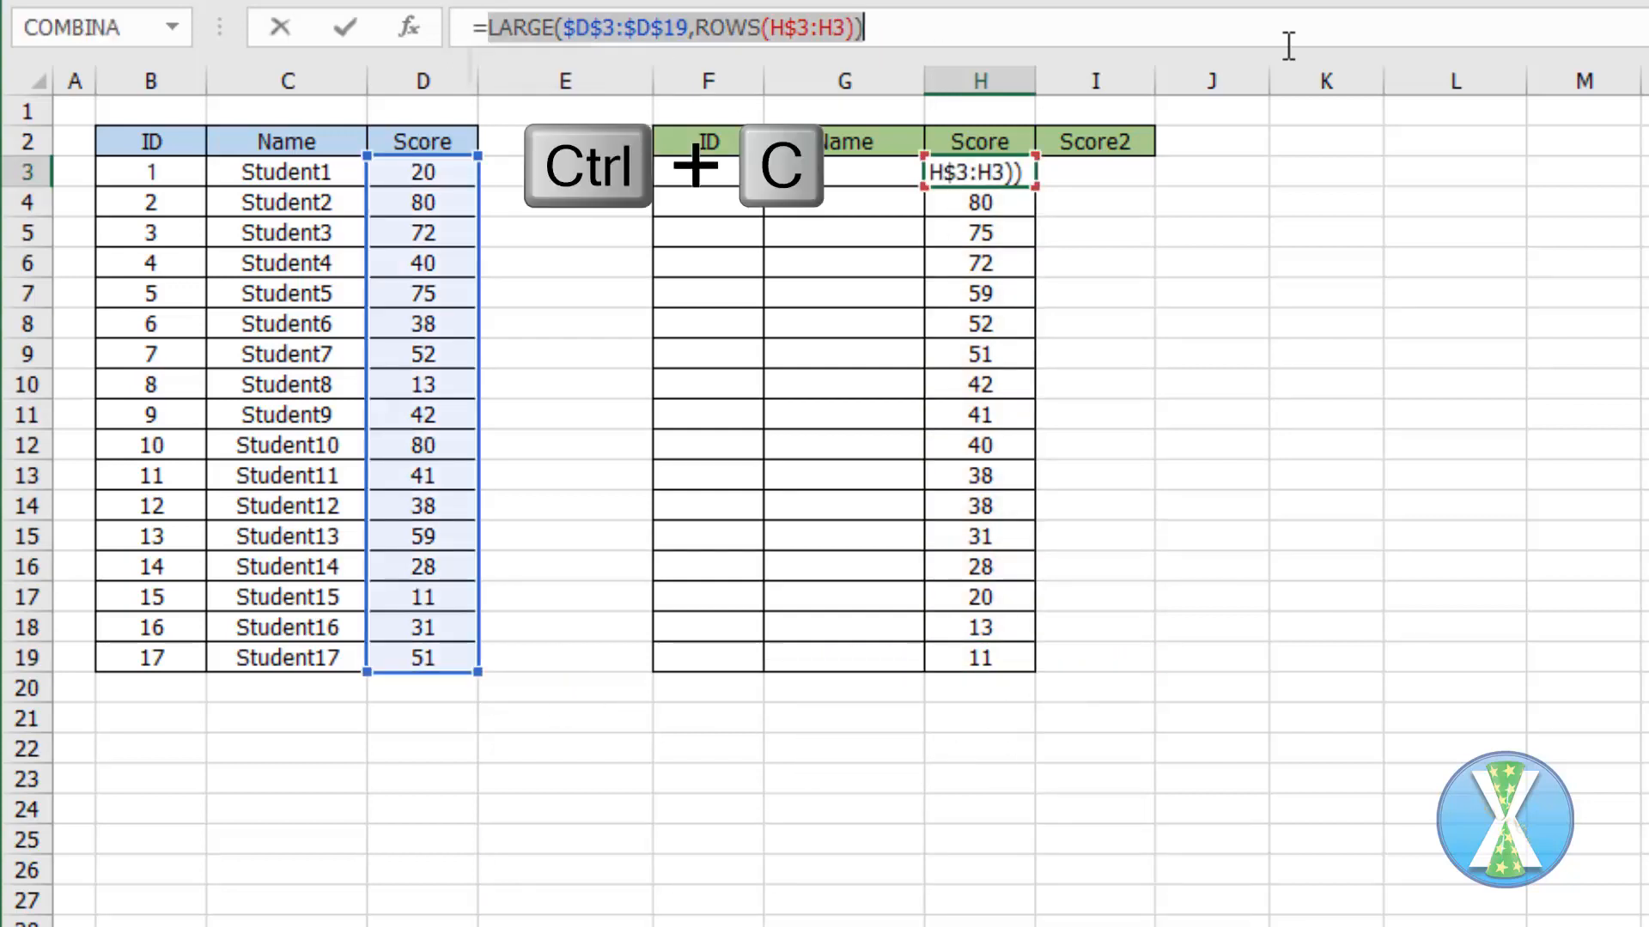
- Wrap the H3 formula in IF so it returns the copied LARGE expression when above 50, otherwise "", and fill it down to H19
left_click(492, 32)
type("if(")
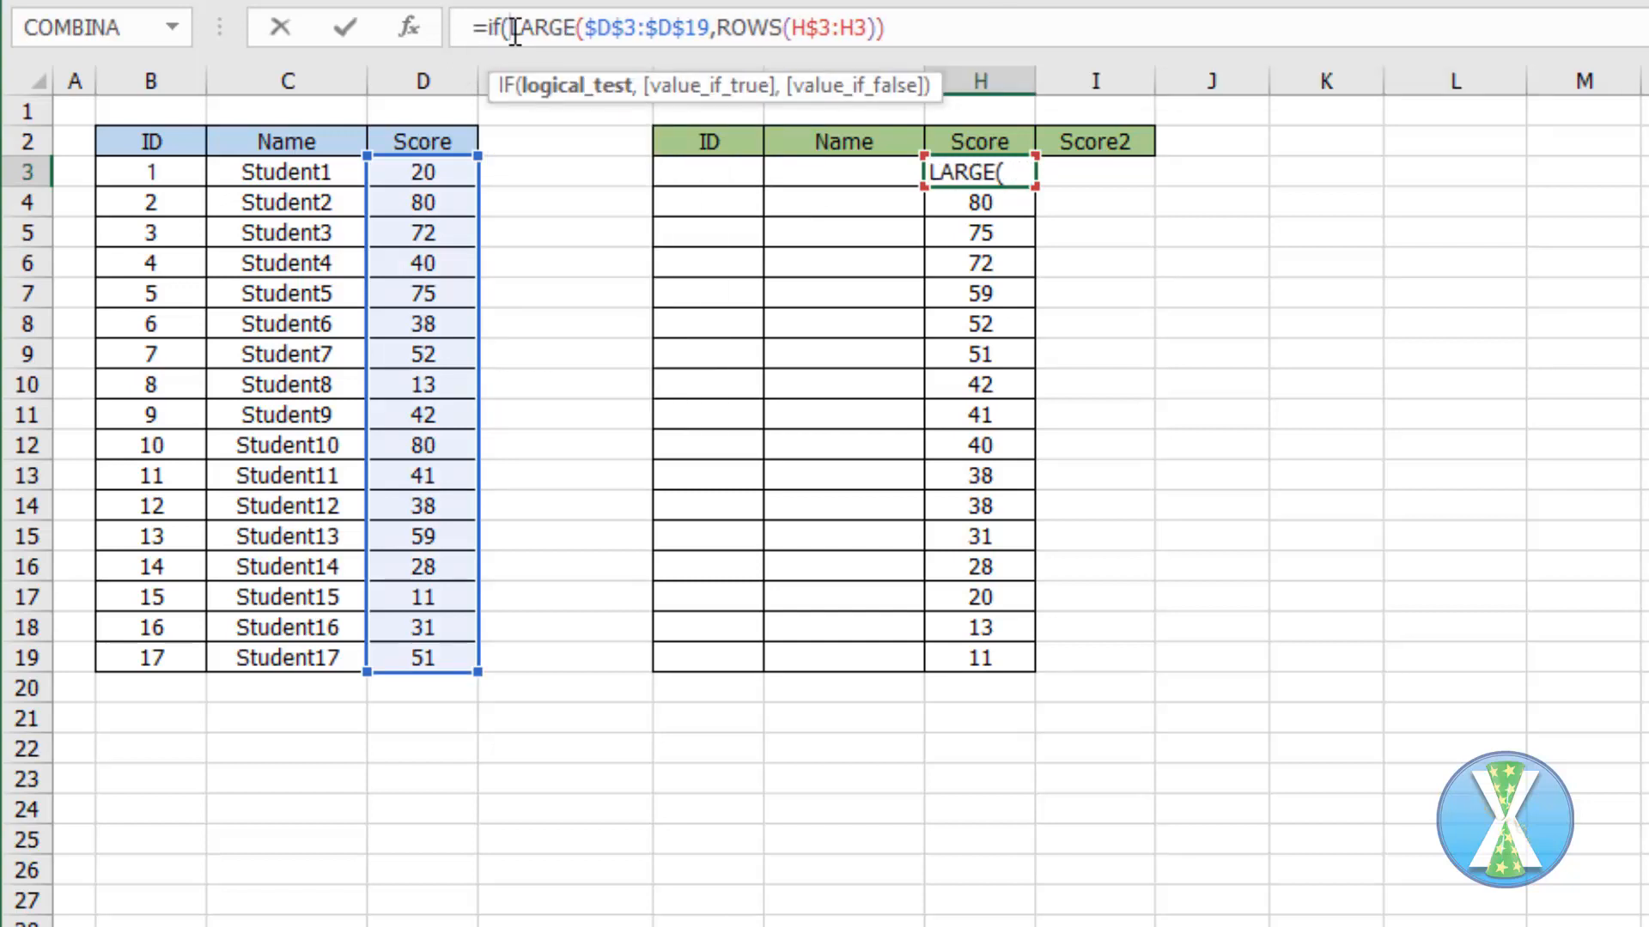
key("End")
type(">50,")
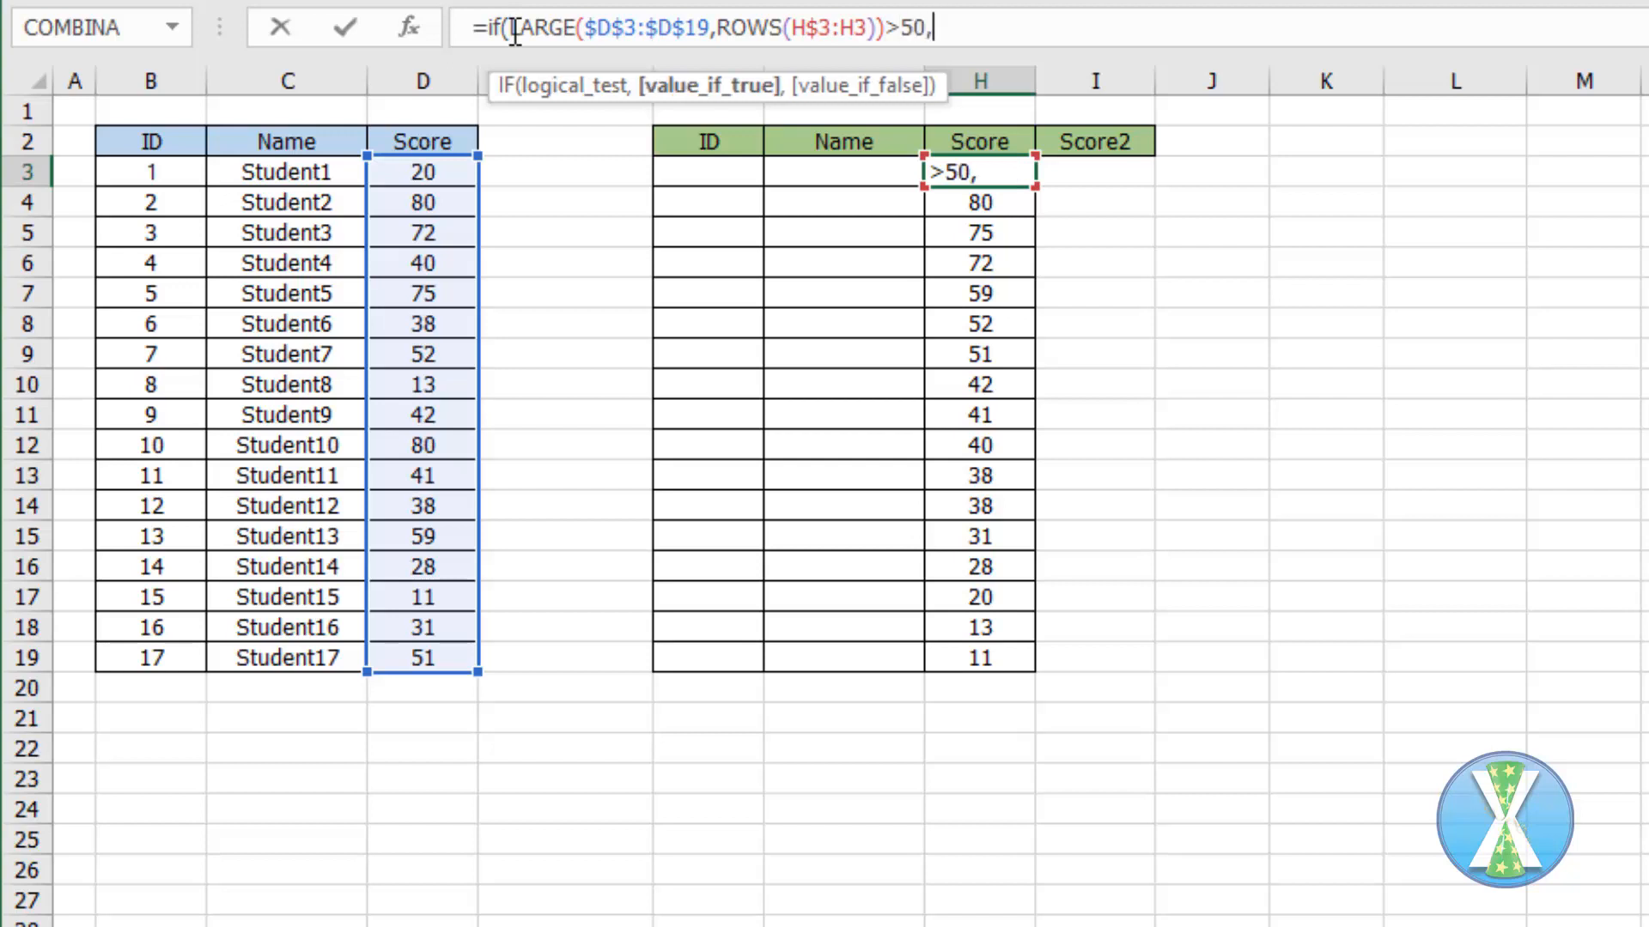
key("ctrl+v")
type(",\"\"")
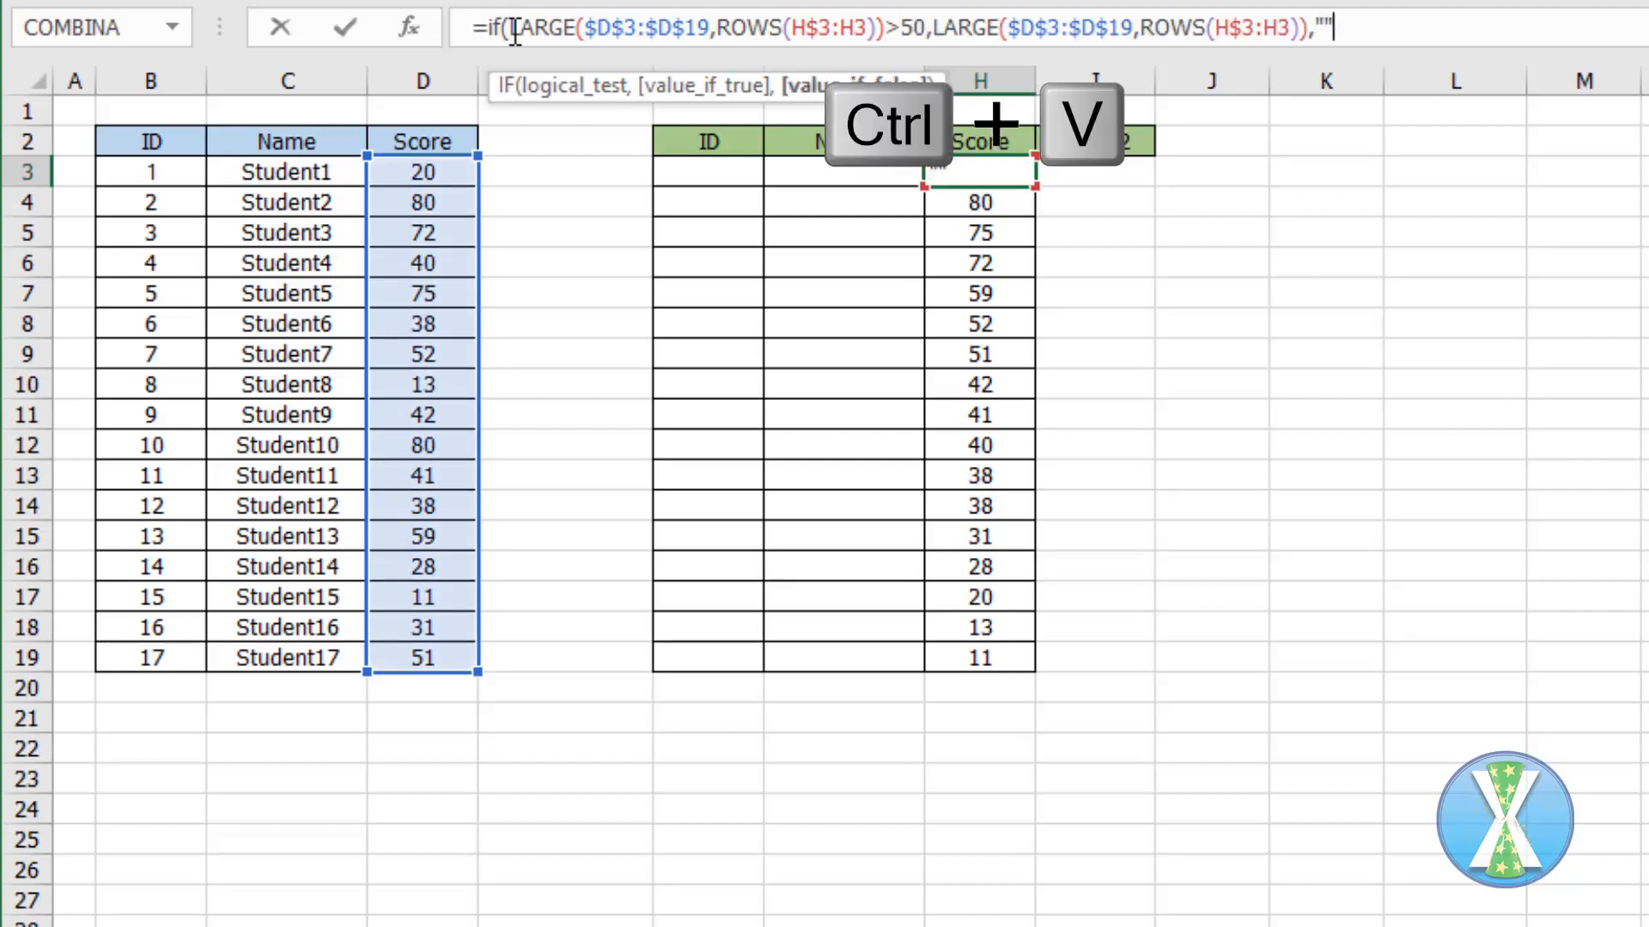
type(")")
key("ctrl+Return")
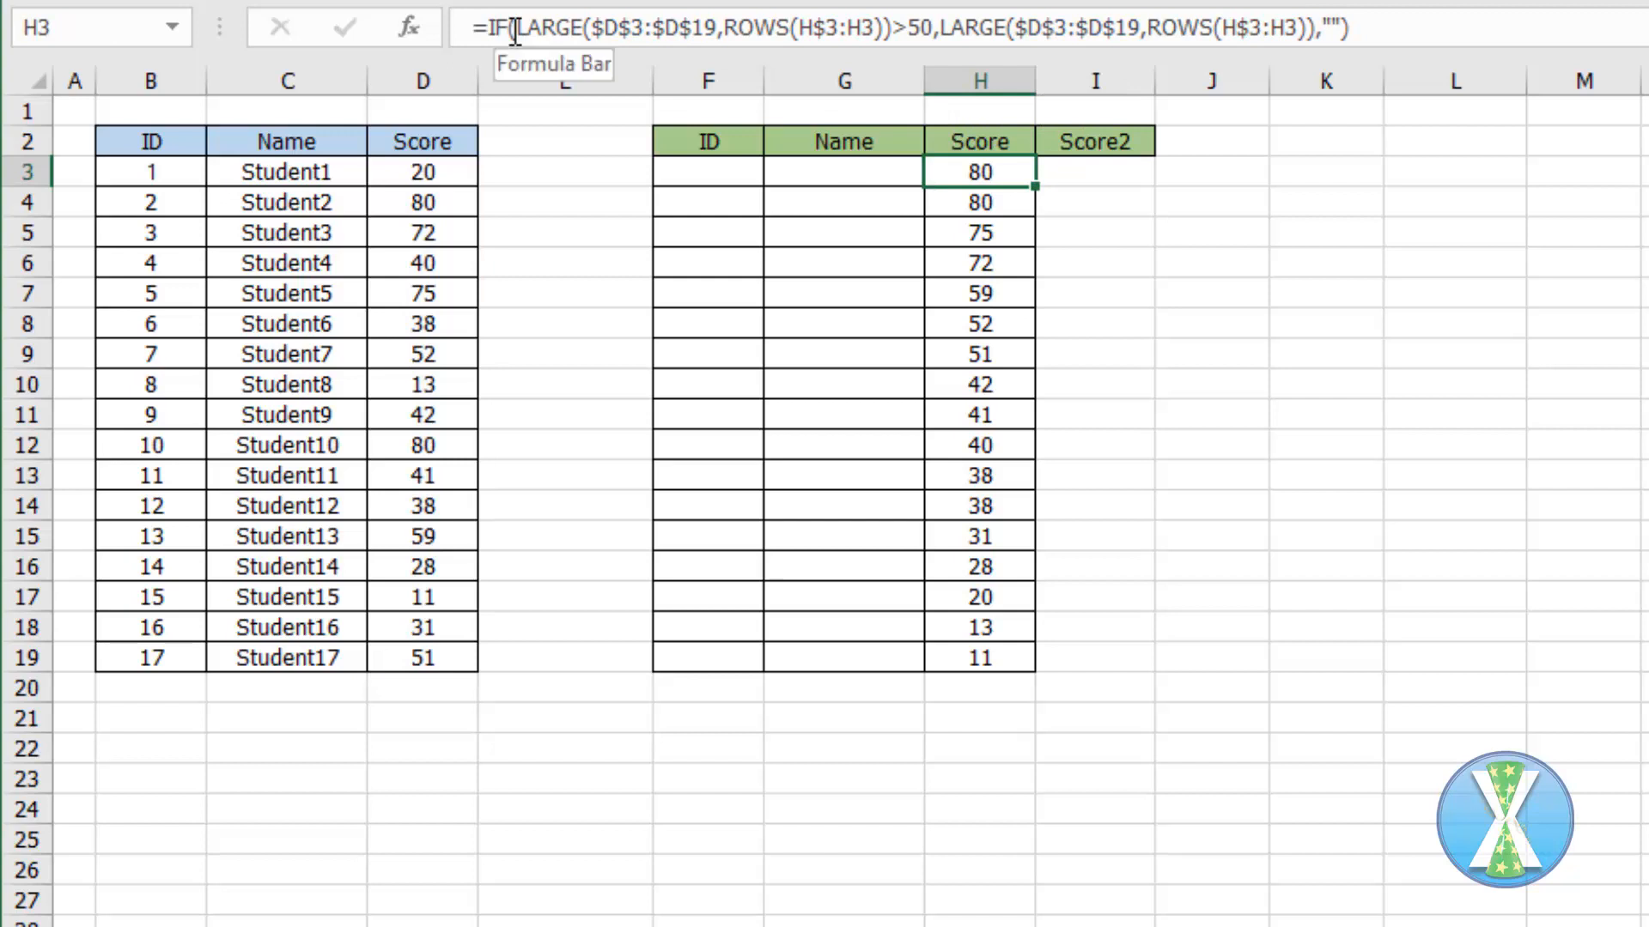
double_click(1035, 186)
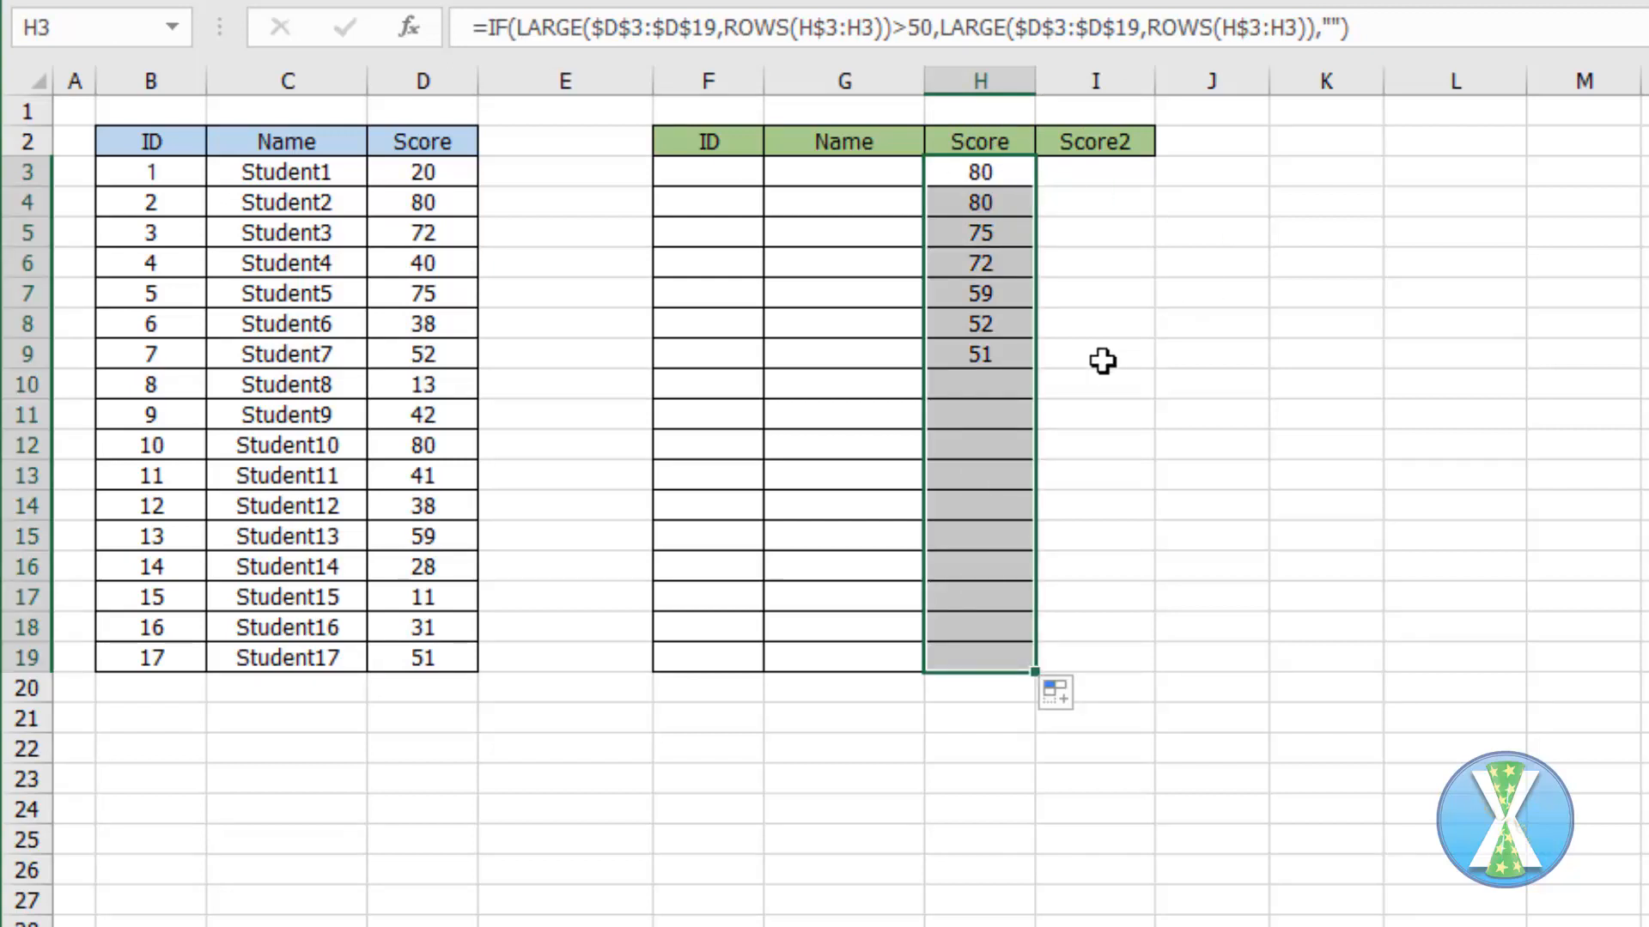
left_click(978, 388)
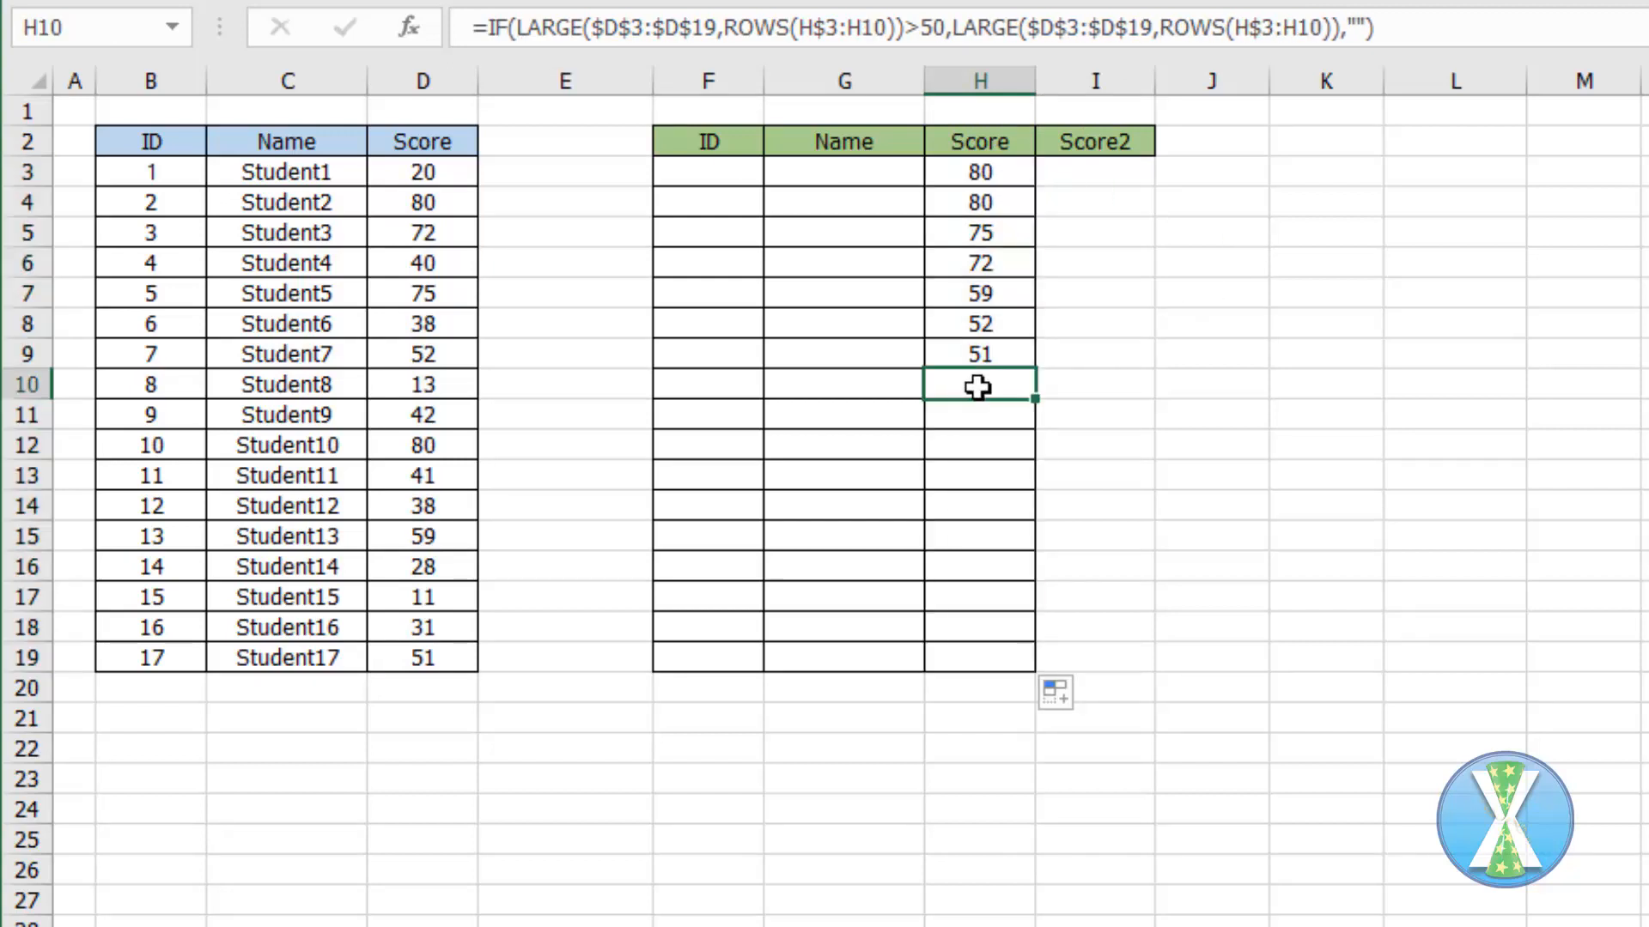
- Enter the copied LARGE expression as a formula in I3 under Score2 and fill it down to I19
left_click(1079, 170)
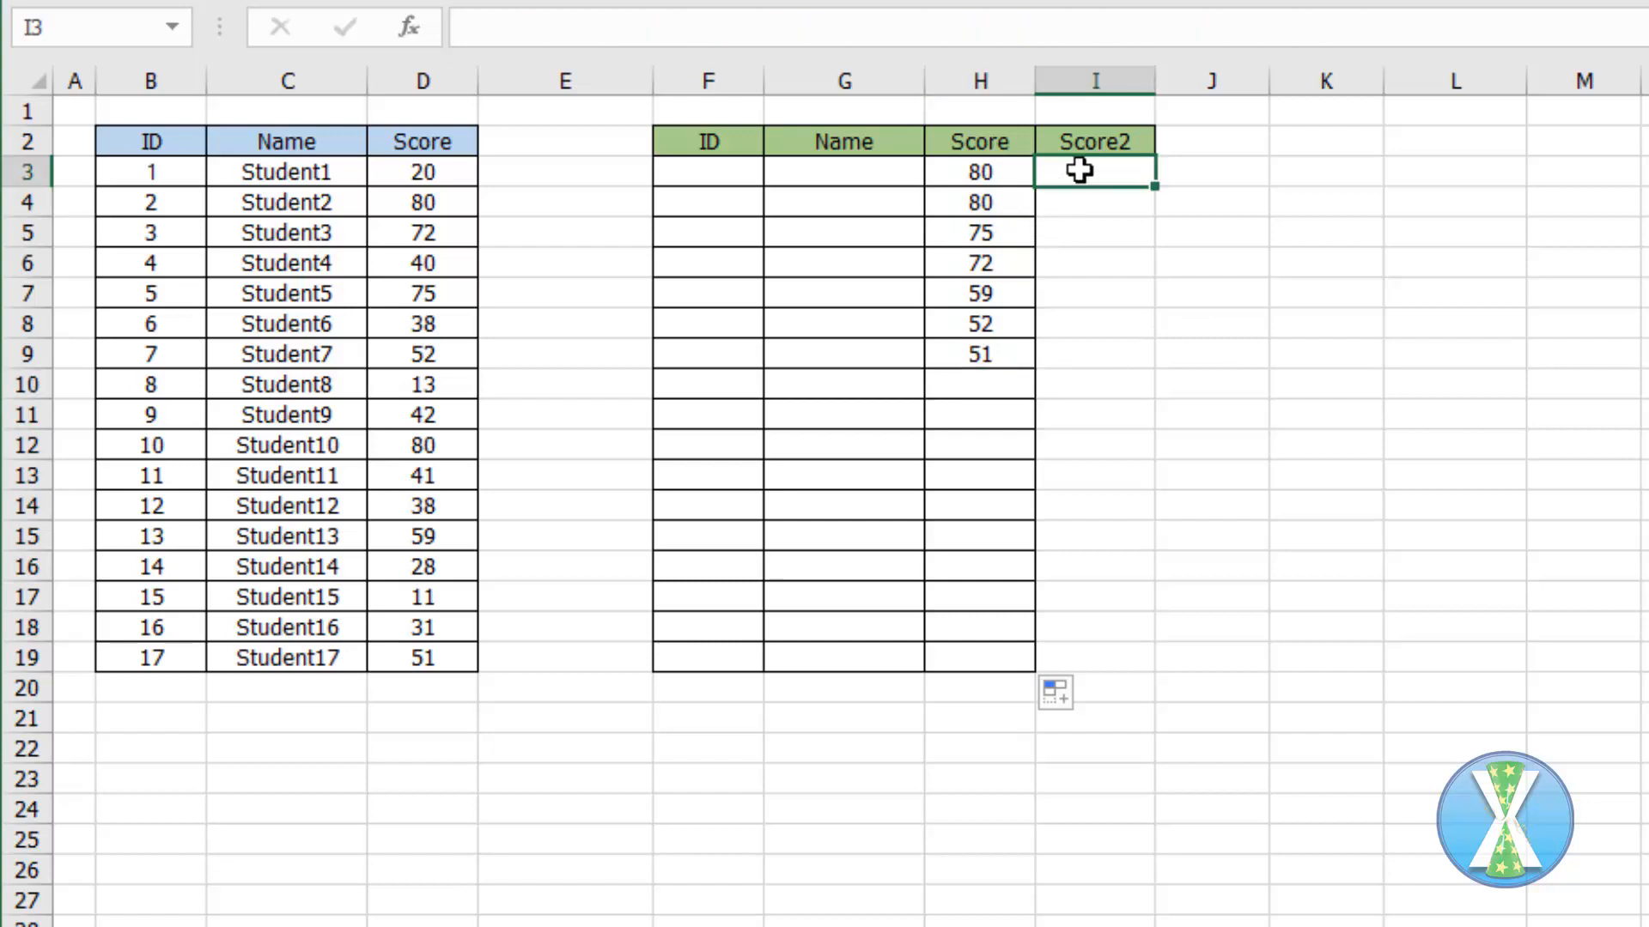
type("=")
key("ctrl+v")
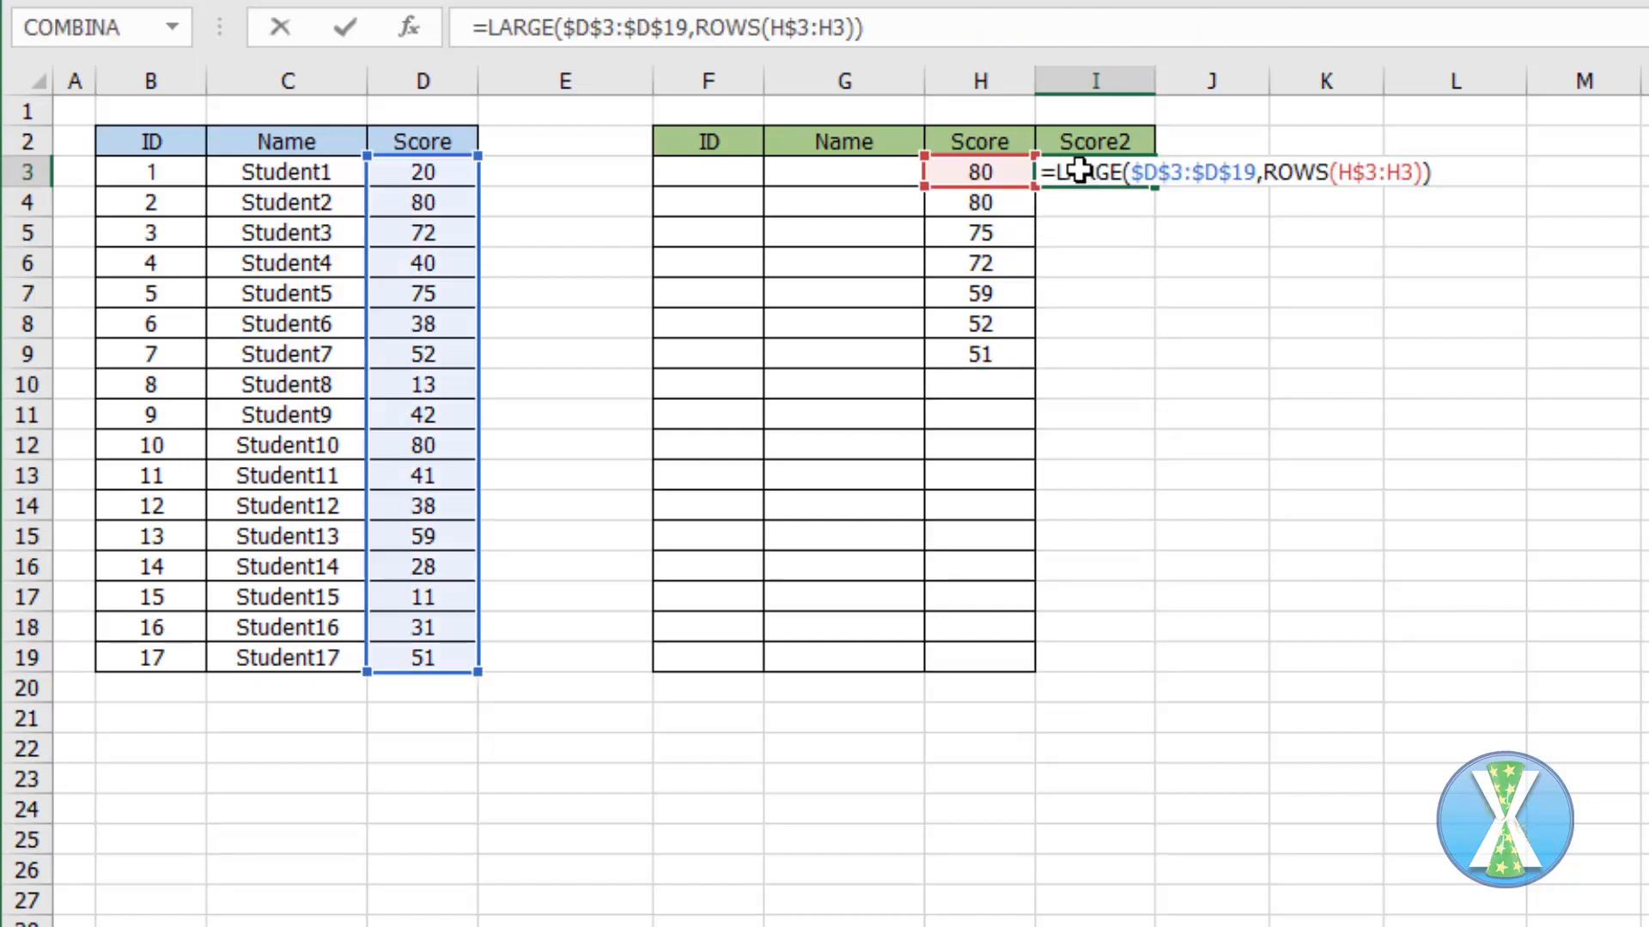
key("ctrl+Return")
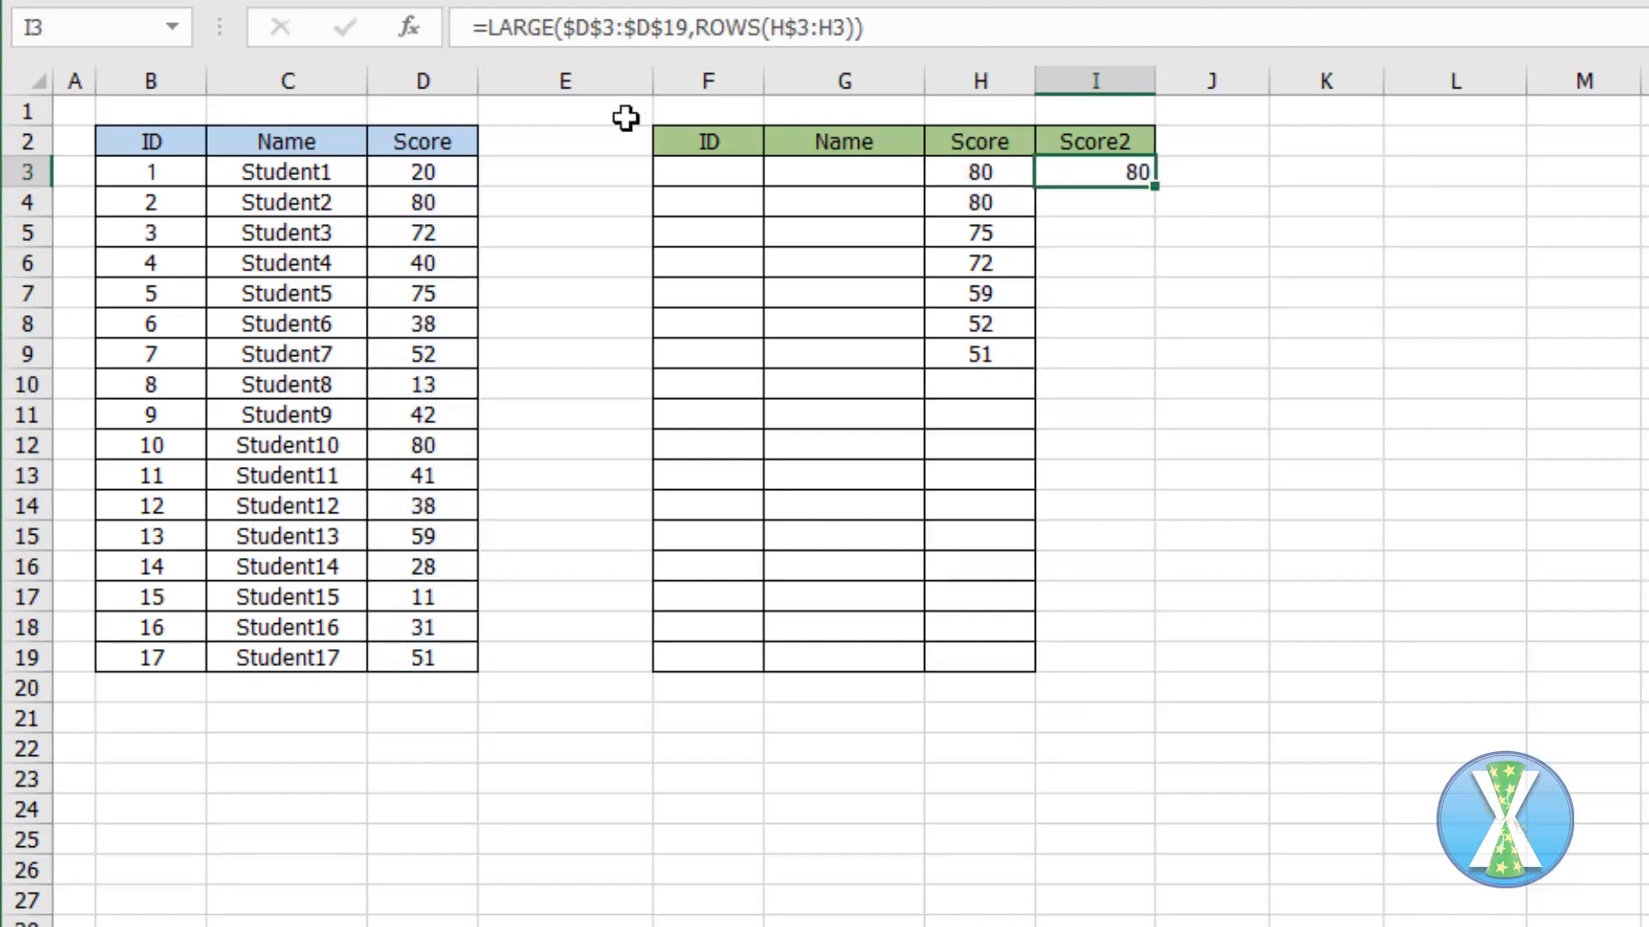
double_click(1156, 192)
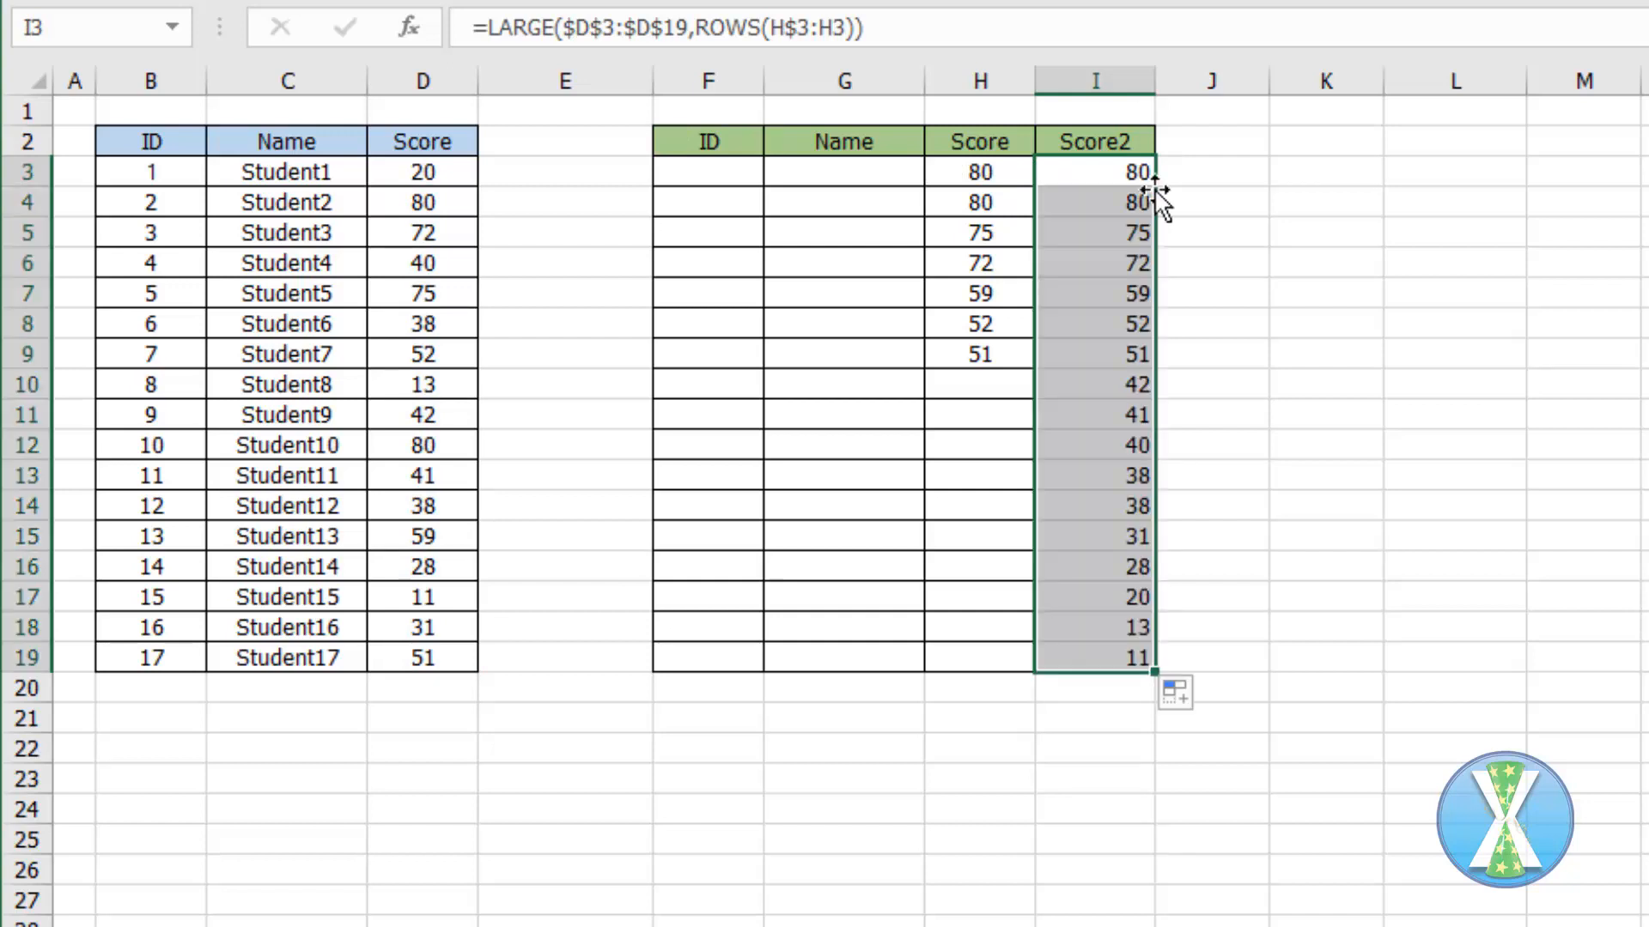
- Wrap the I3 formula in TEXT with the format "[>50]0;" and fill it down to I19
left_click(1118, 172)
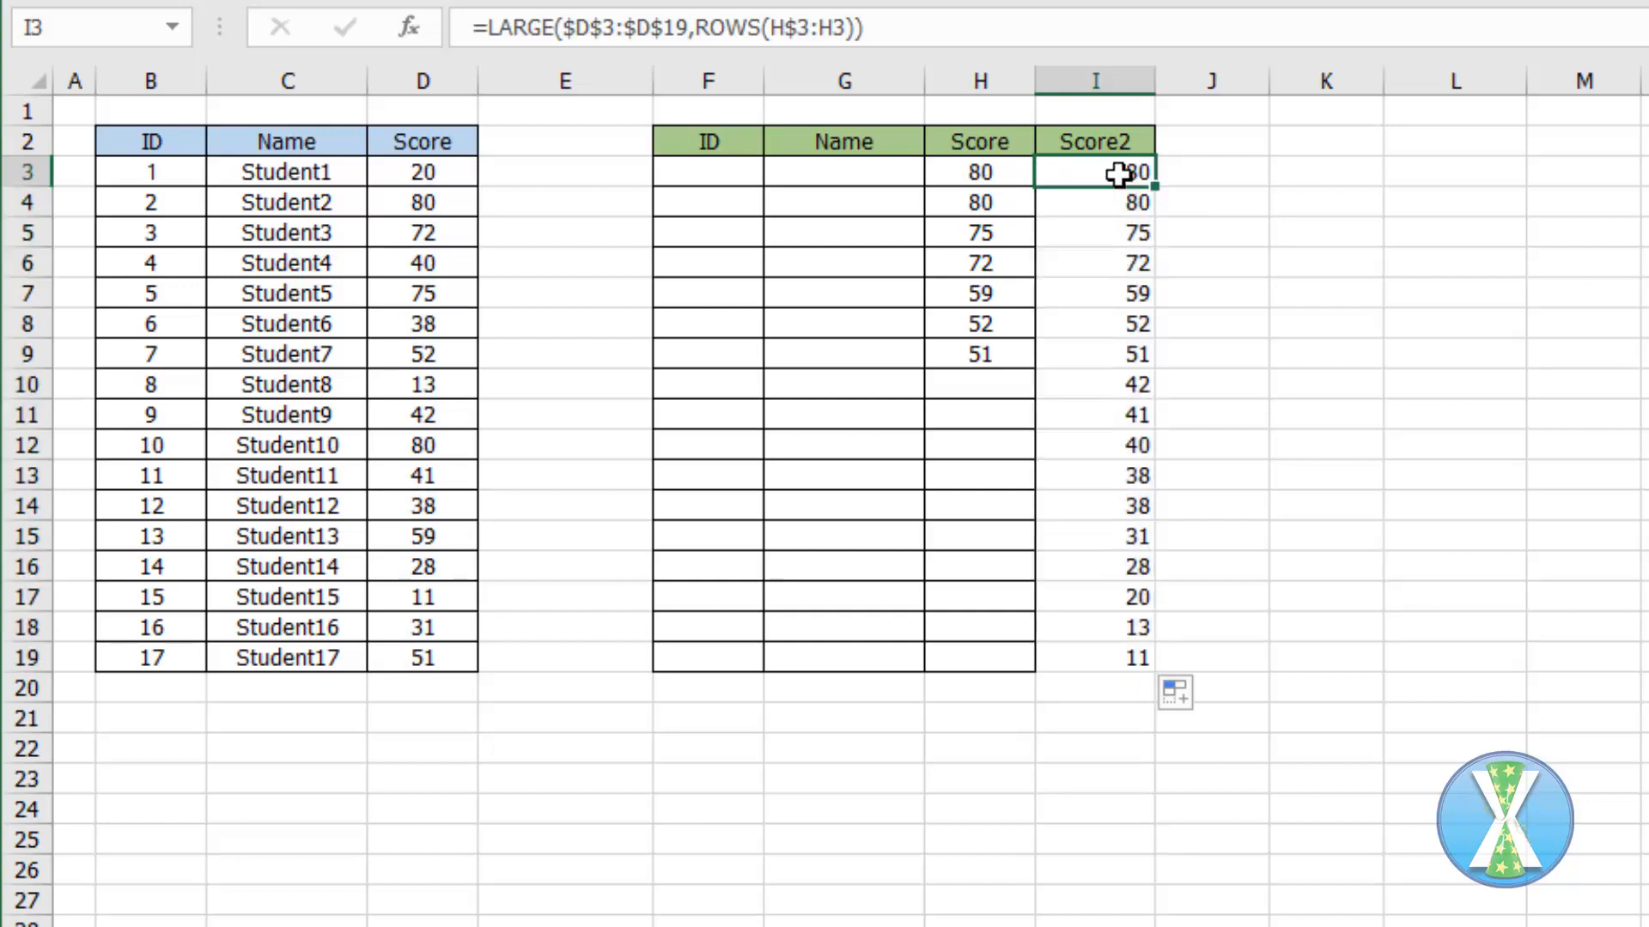
left_click(496, 31)
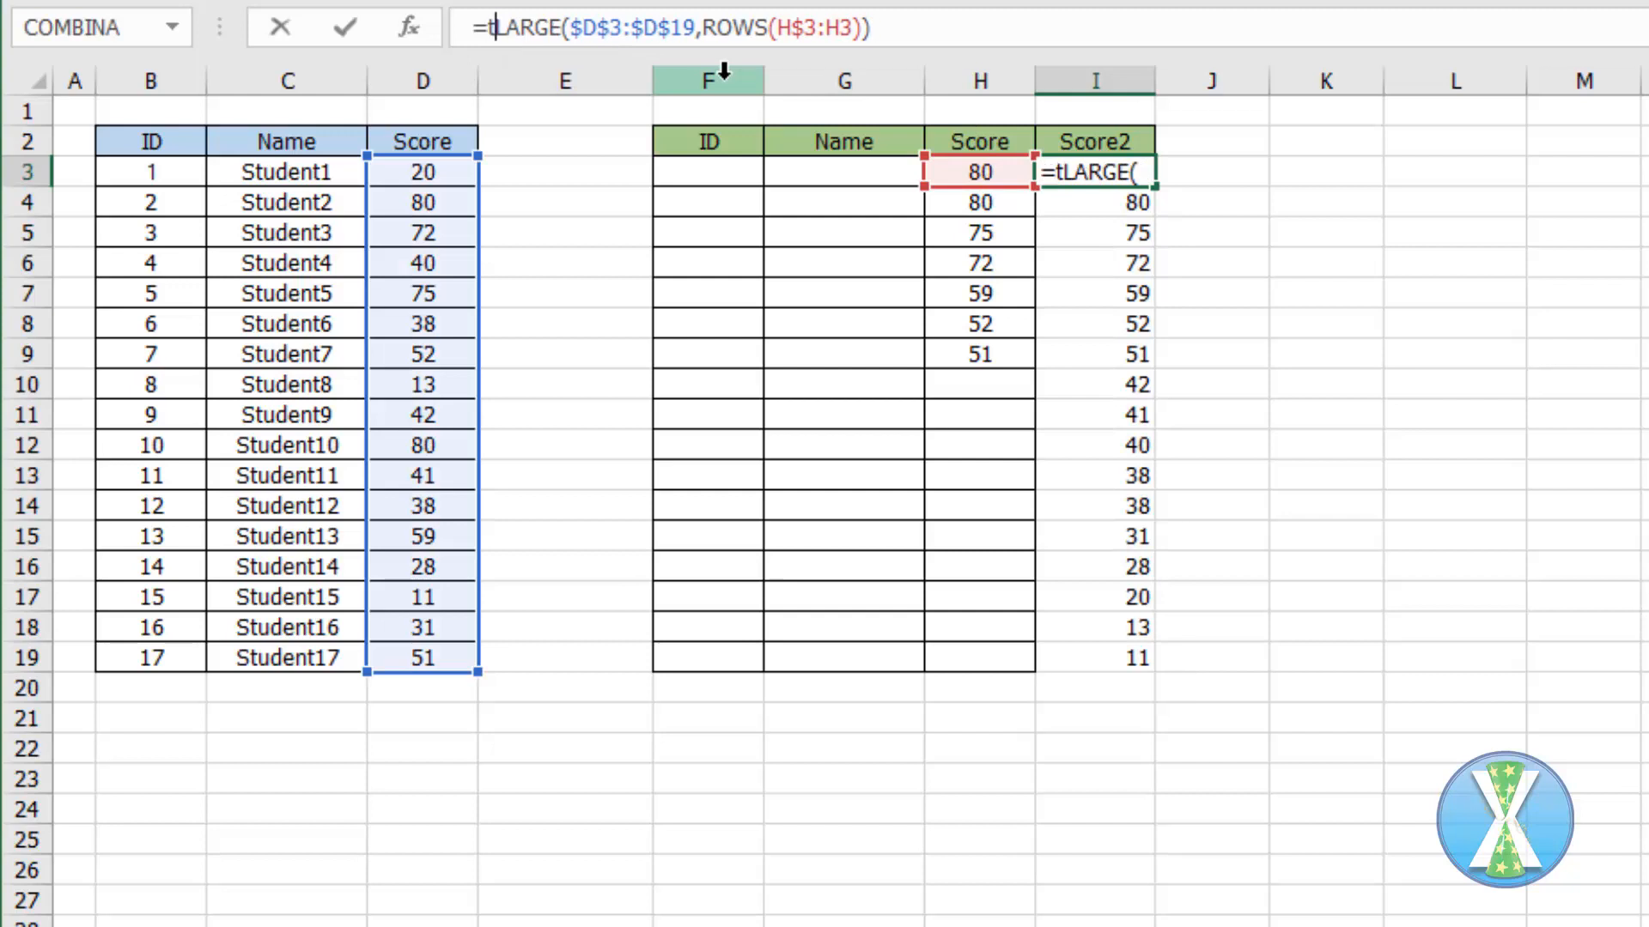
type("text(")
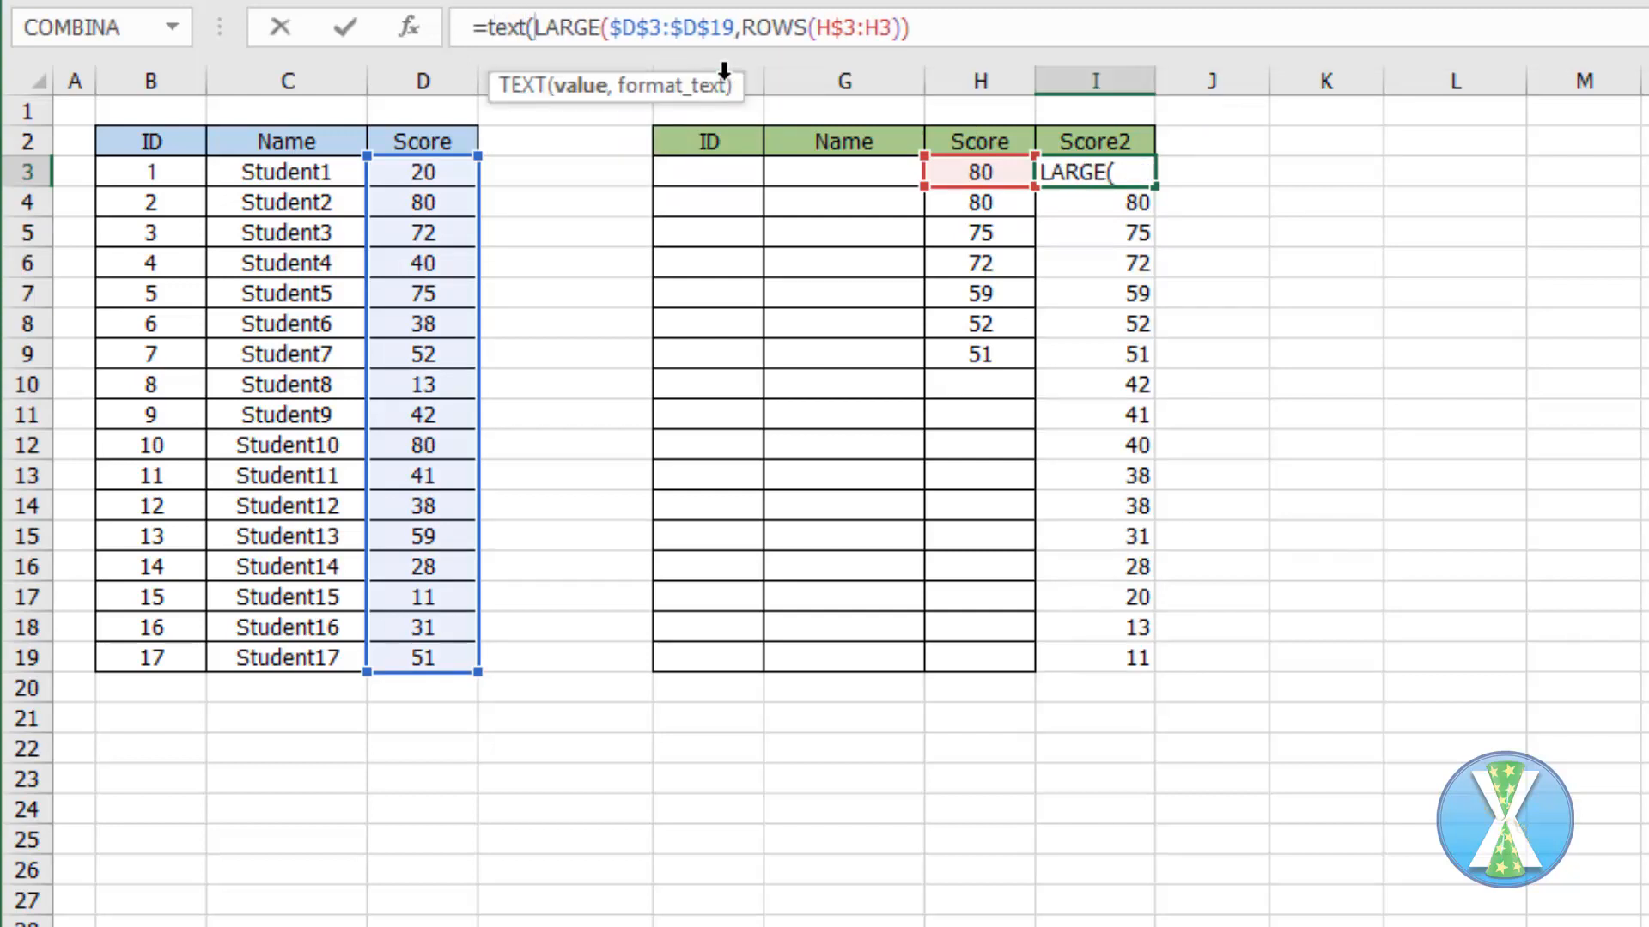
key("End")
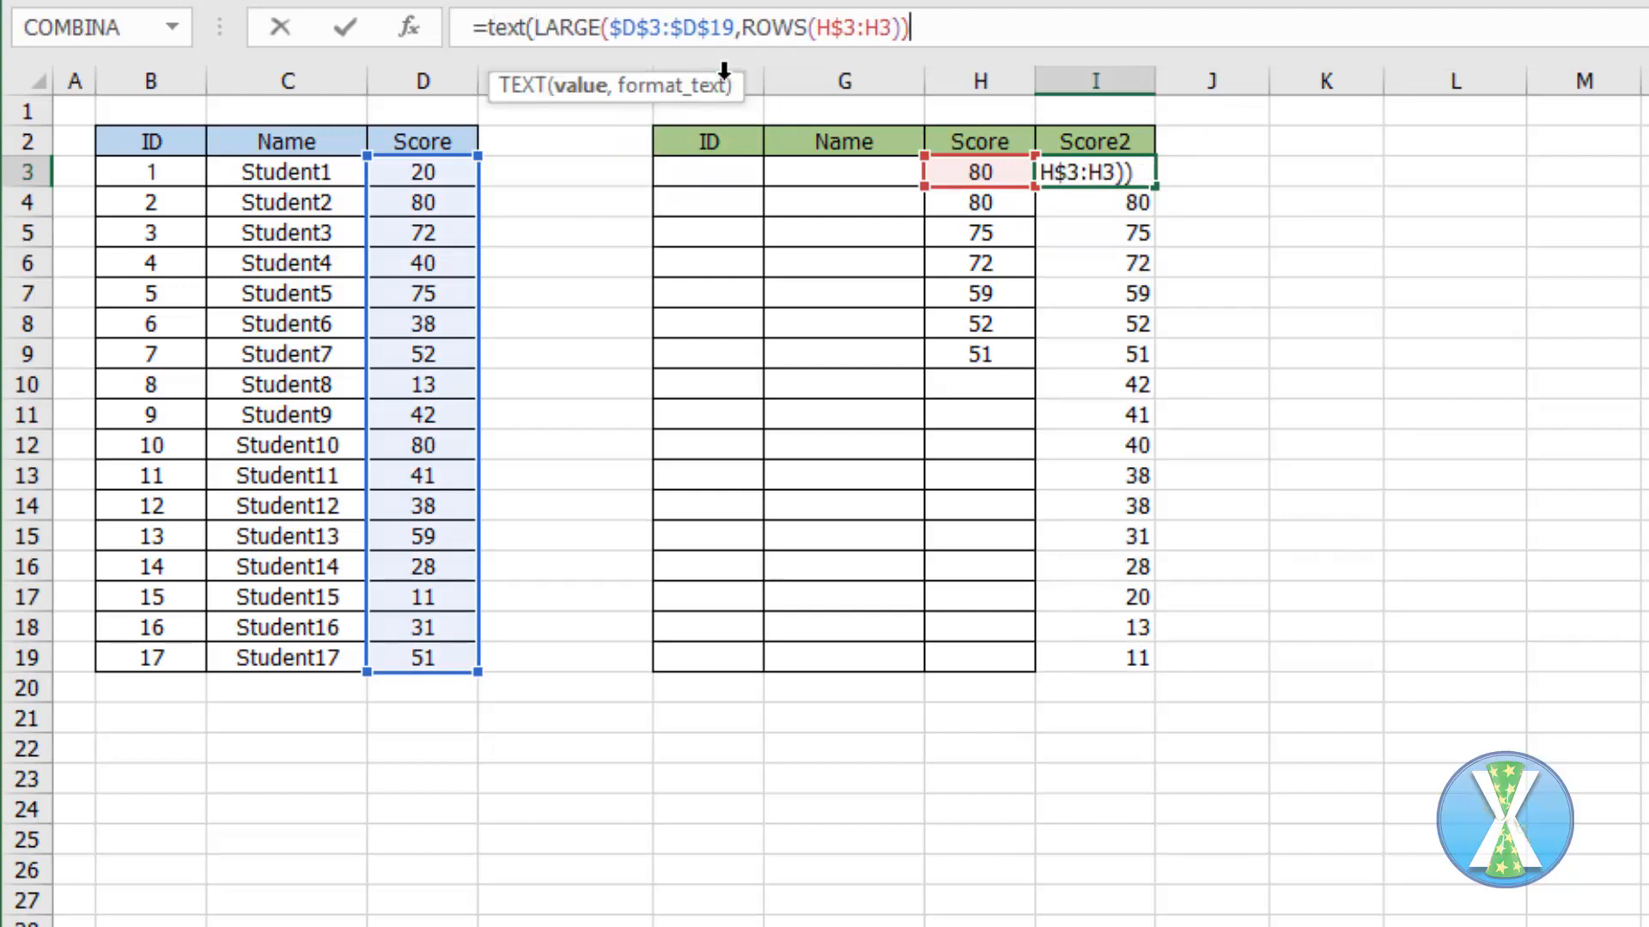
type(",\"[")
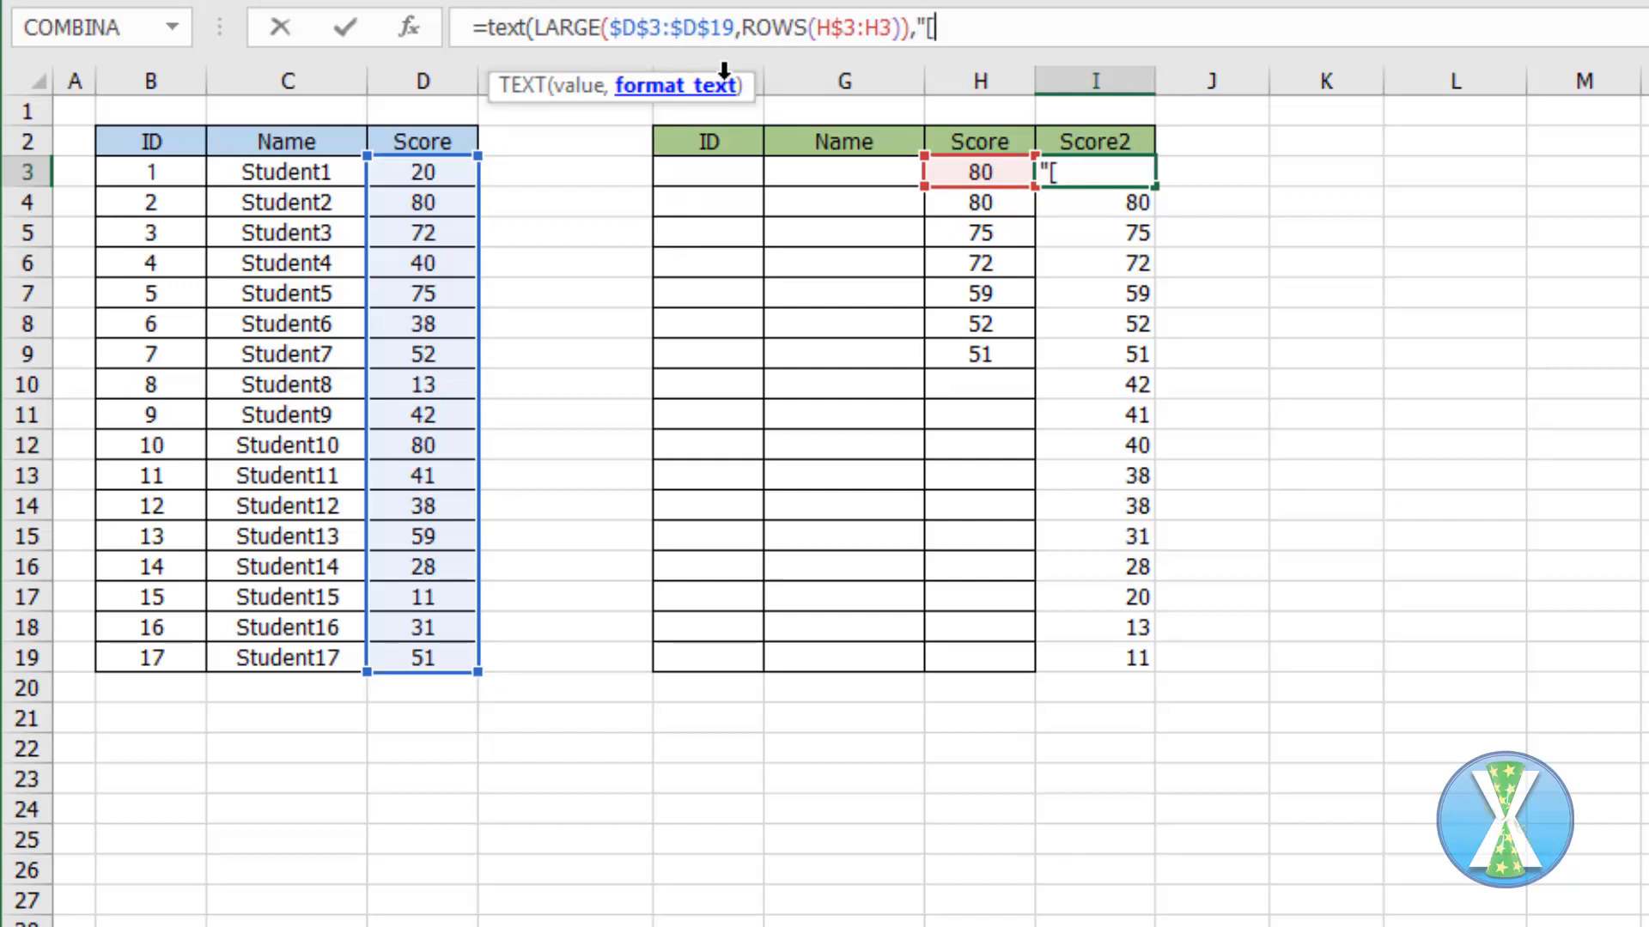
type(">50")
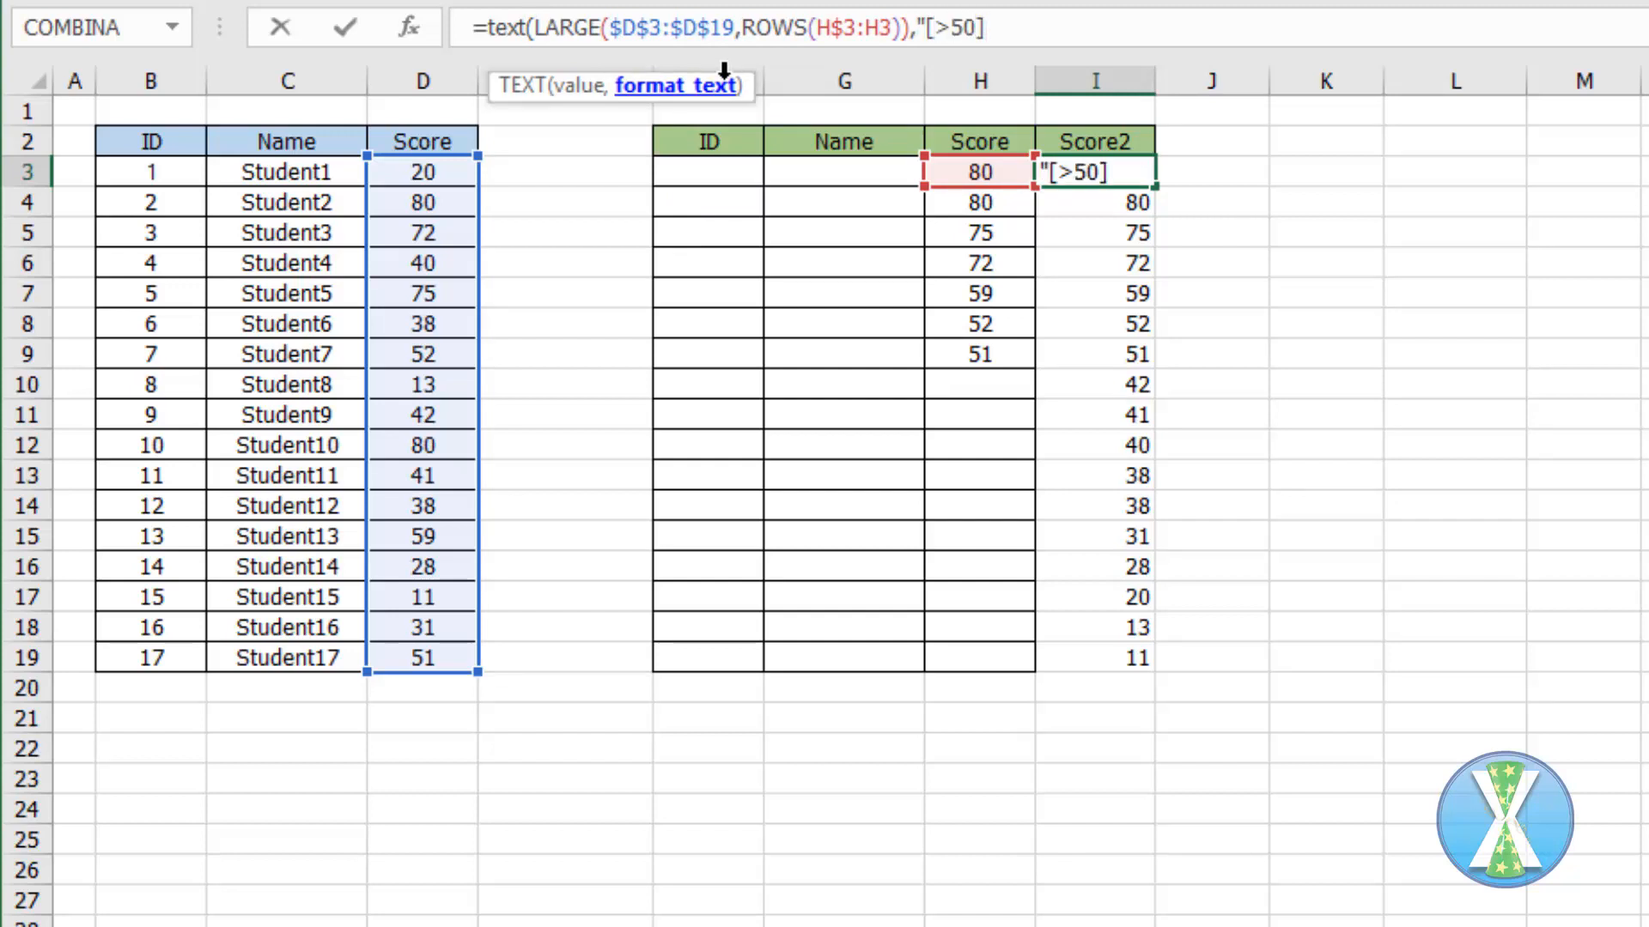
type("]0;\"")
key("ctrl+Return")
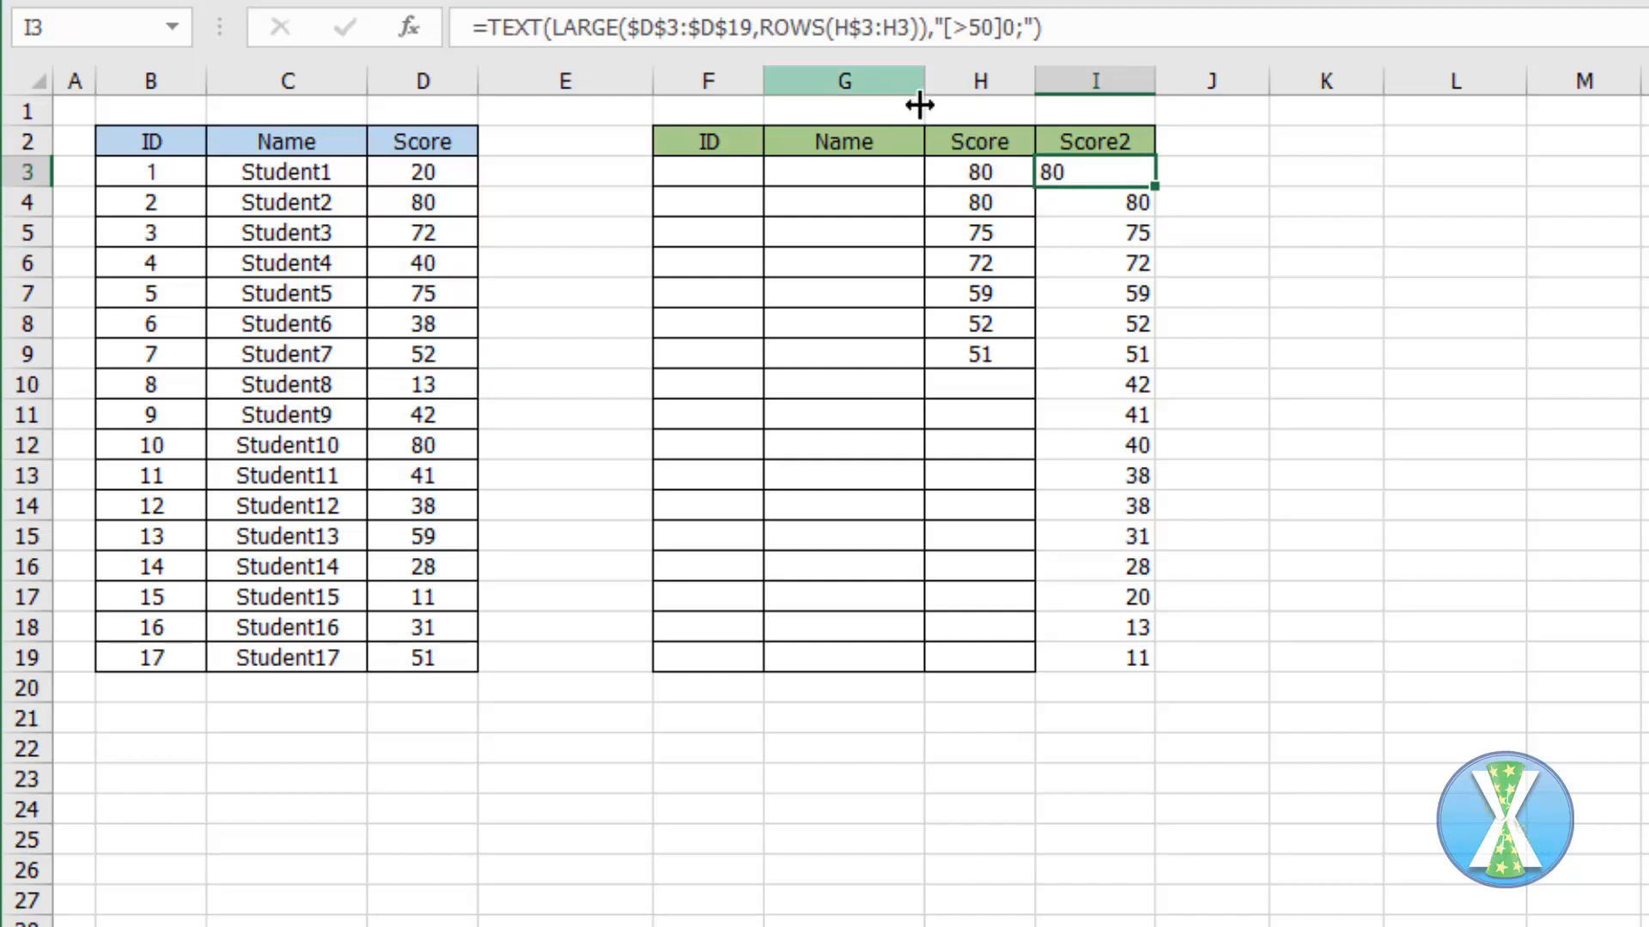
double_click(1153, 186)
- Put a double minus before TEXT in the I3 formula to convert the result to a number, and fill it down to I19
left_click(1119, 180)
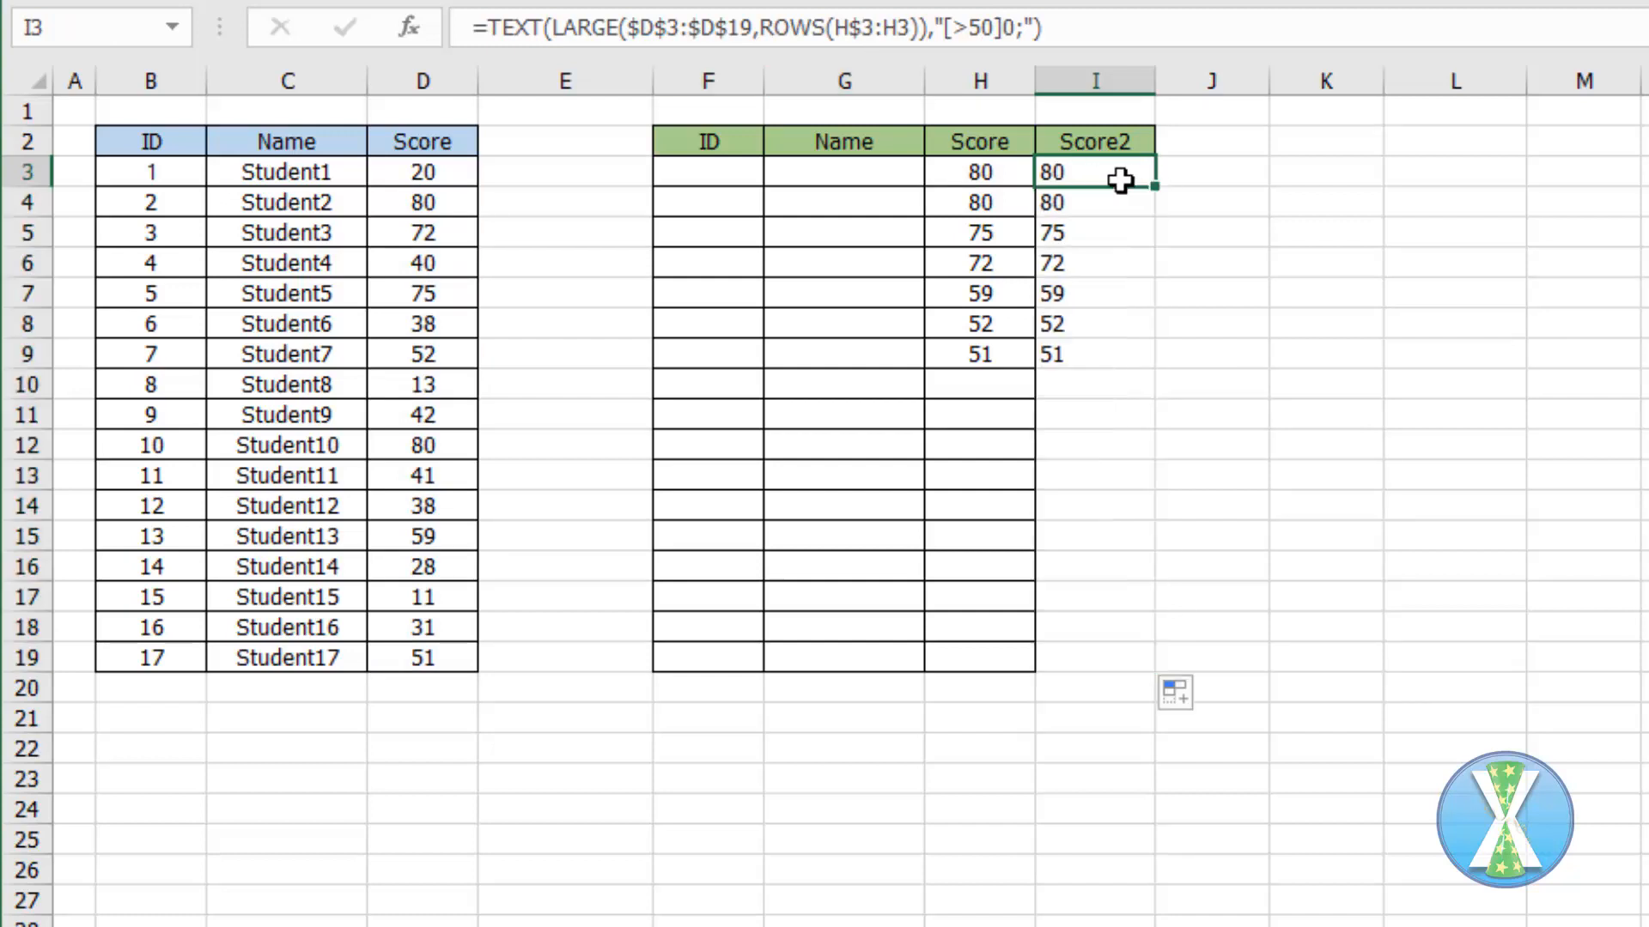
left_click(487, 27)
type("--")
key("ctrl+Return")
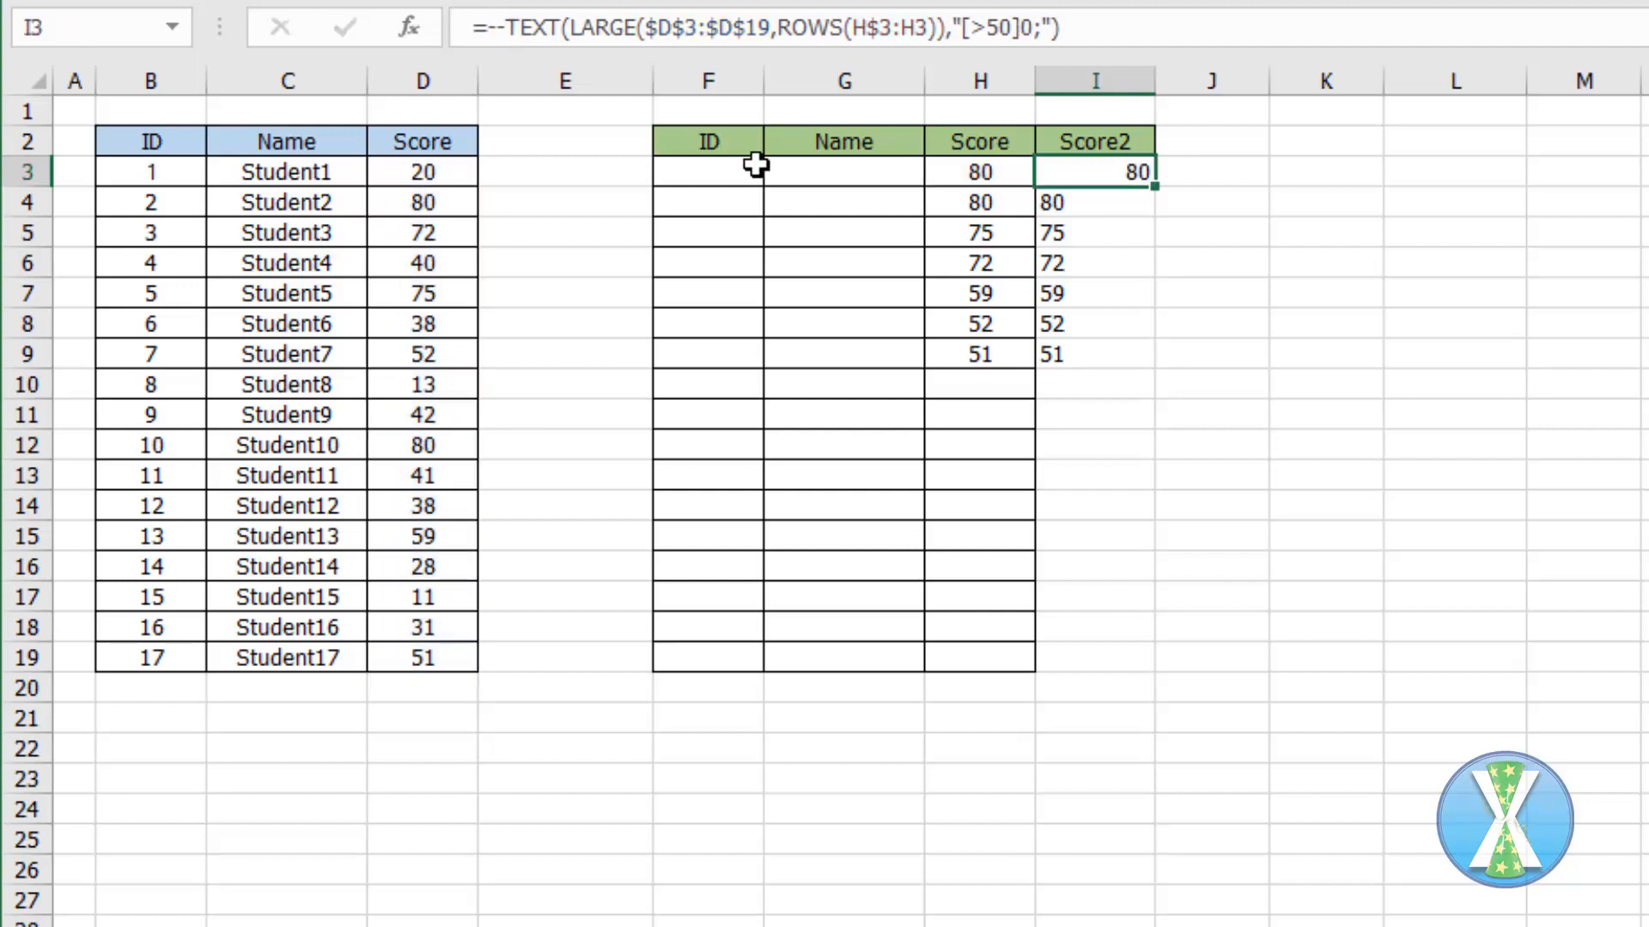
double_click(1159, 183)
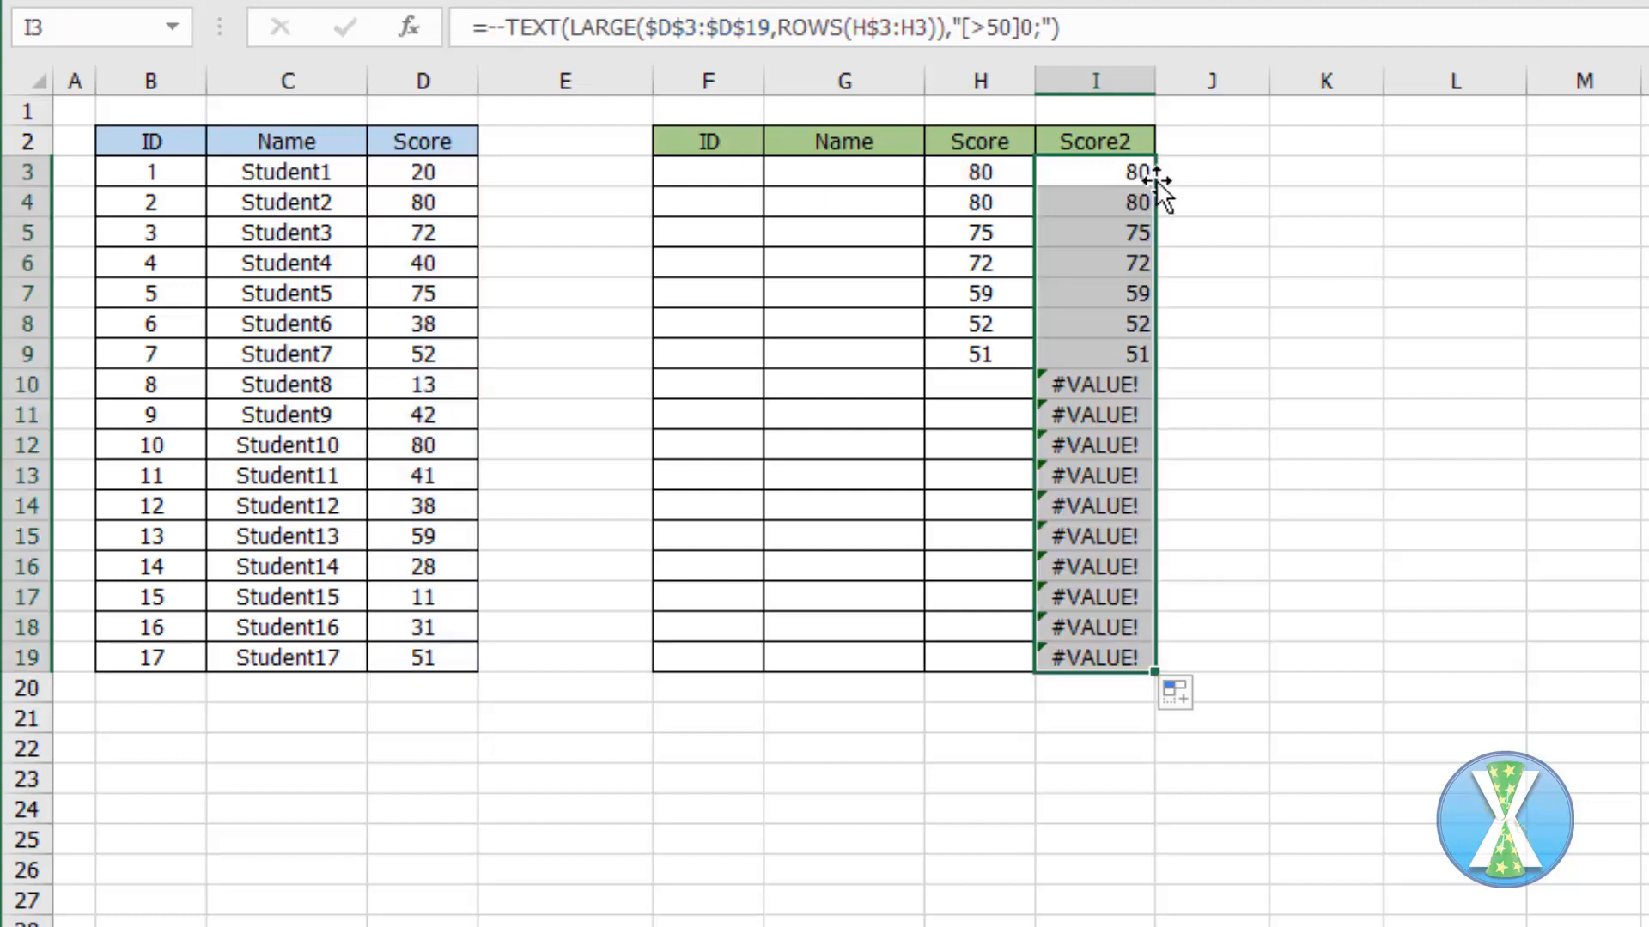
- Wrap the I3 formula in IFERROR with "" as the error value, fill it down to I19, and compare it with the H3 formula
left_click(1117, 175)
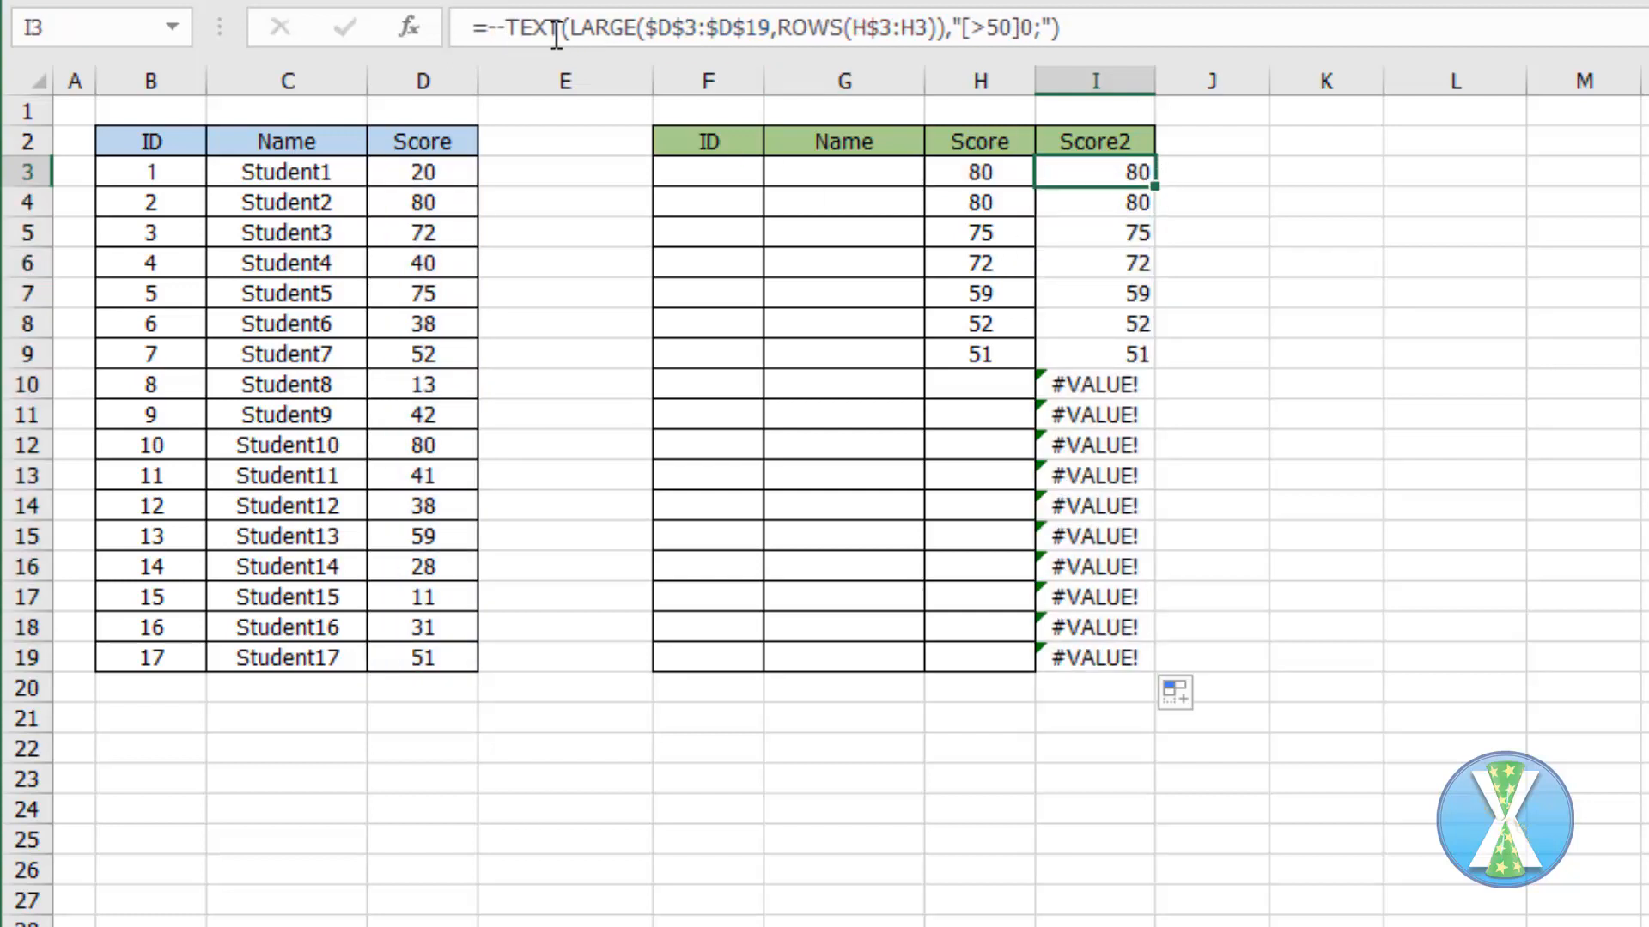
left_click(487, 28)
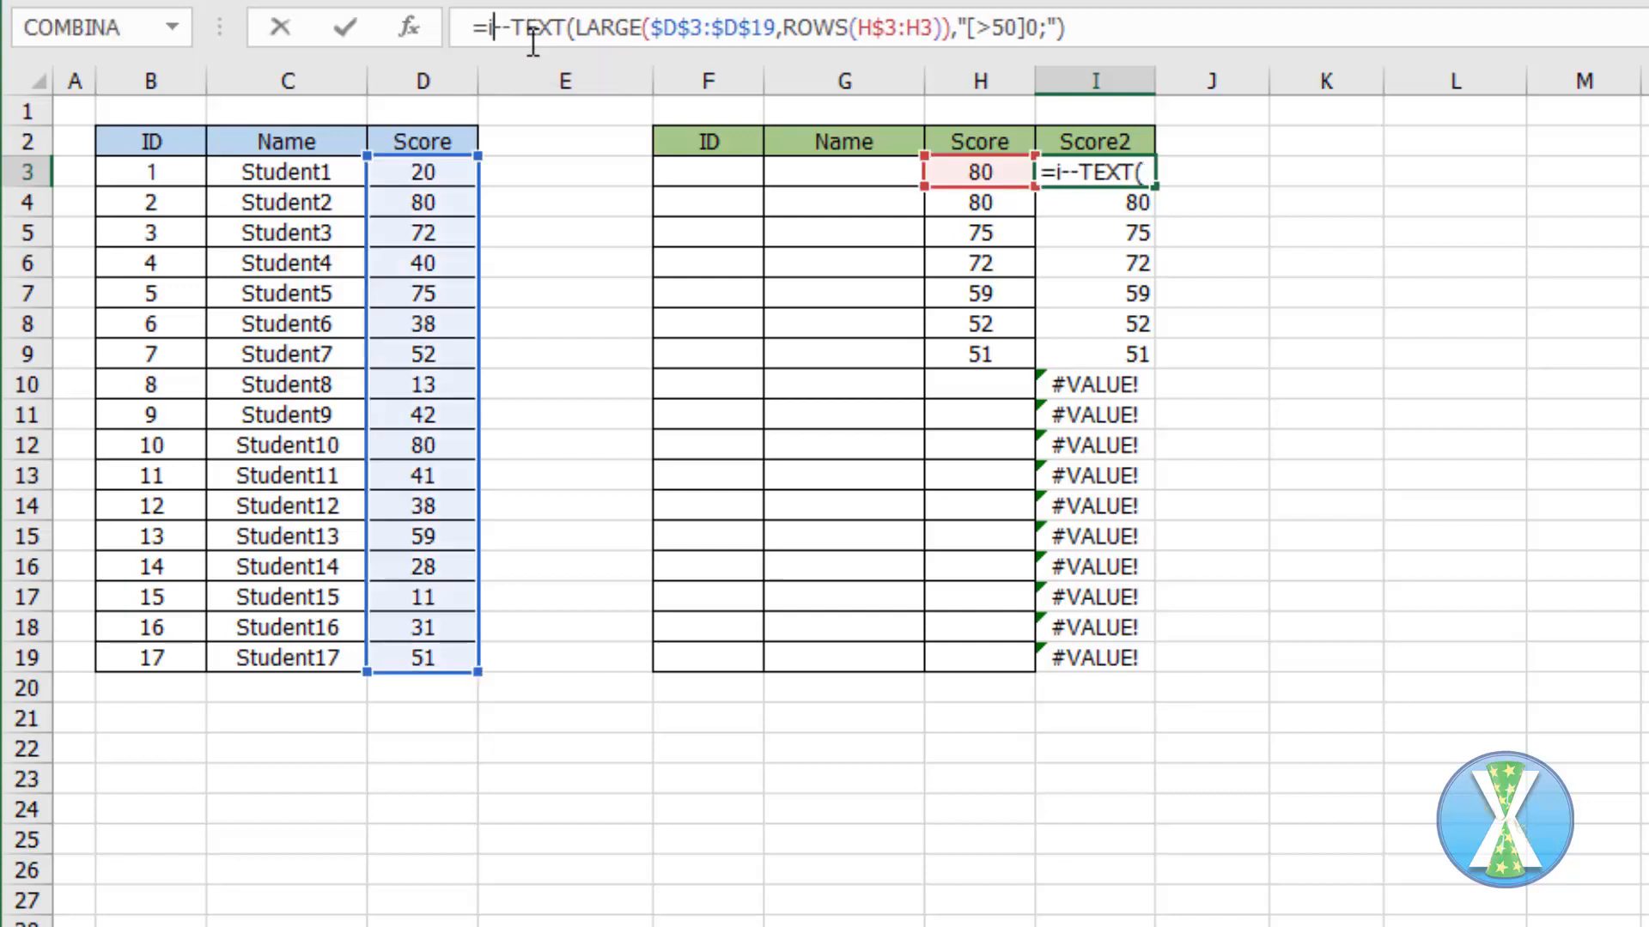
type("if")
key("Down")
key("Tab")
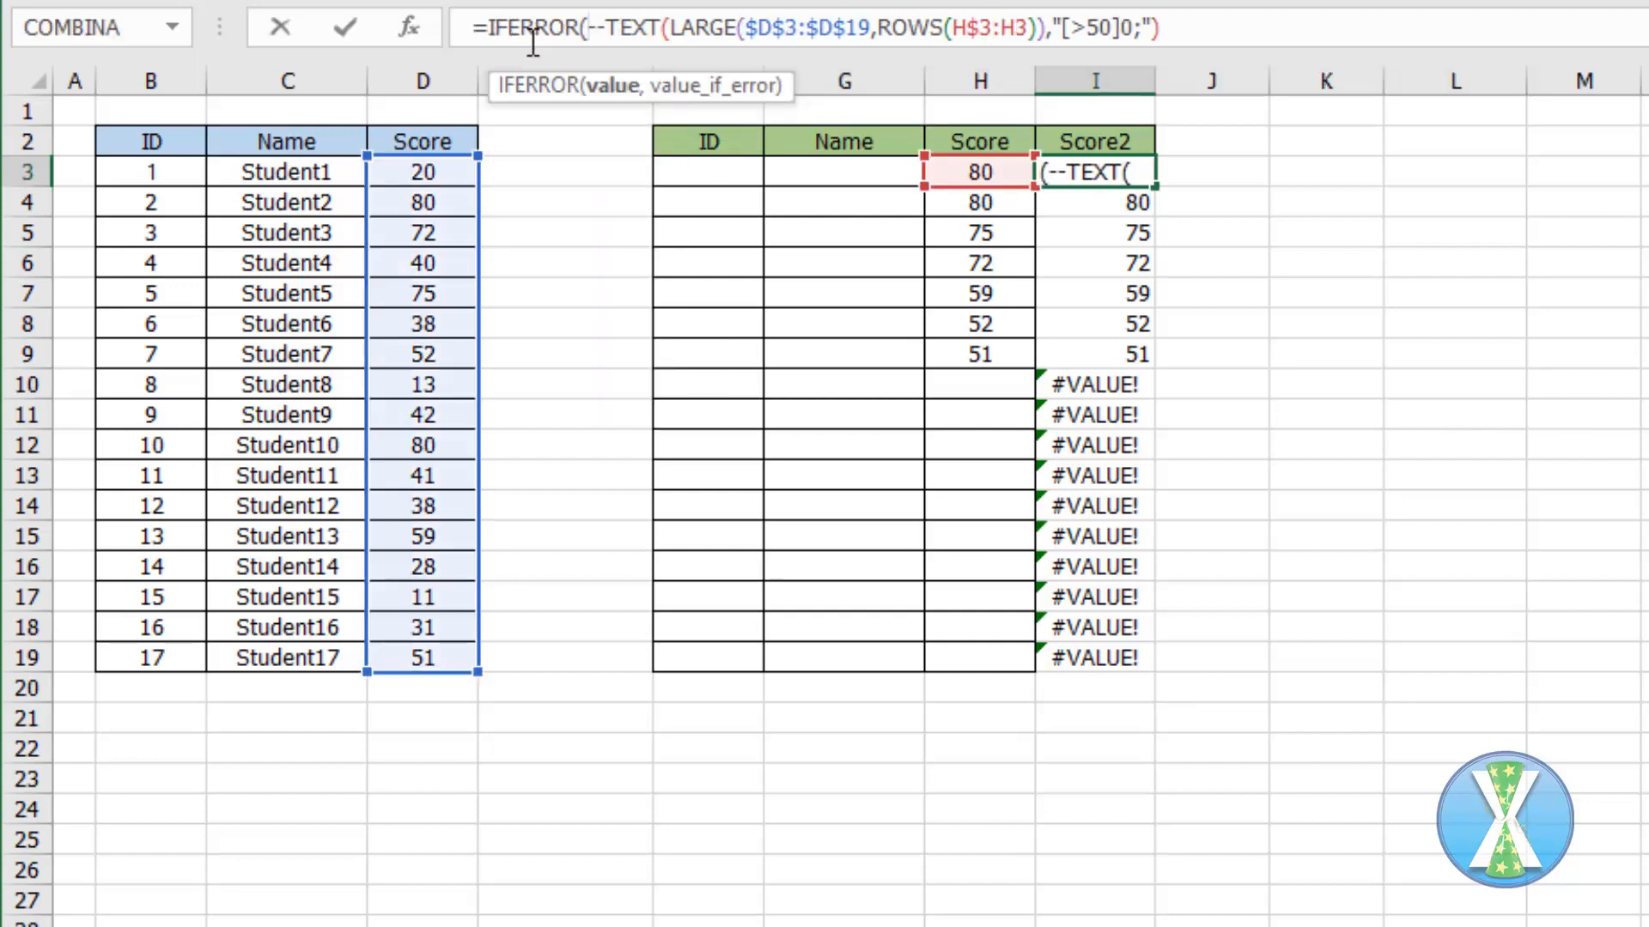
key("End")
type(",\"\"")
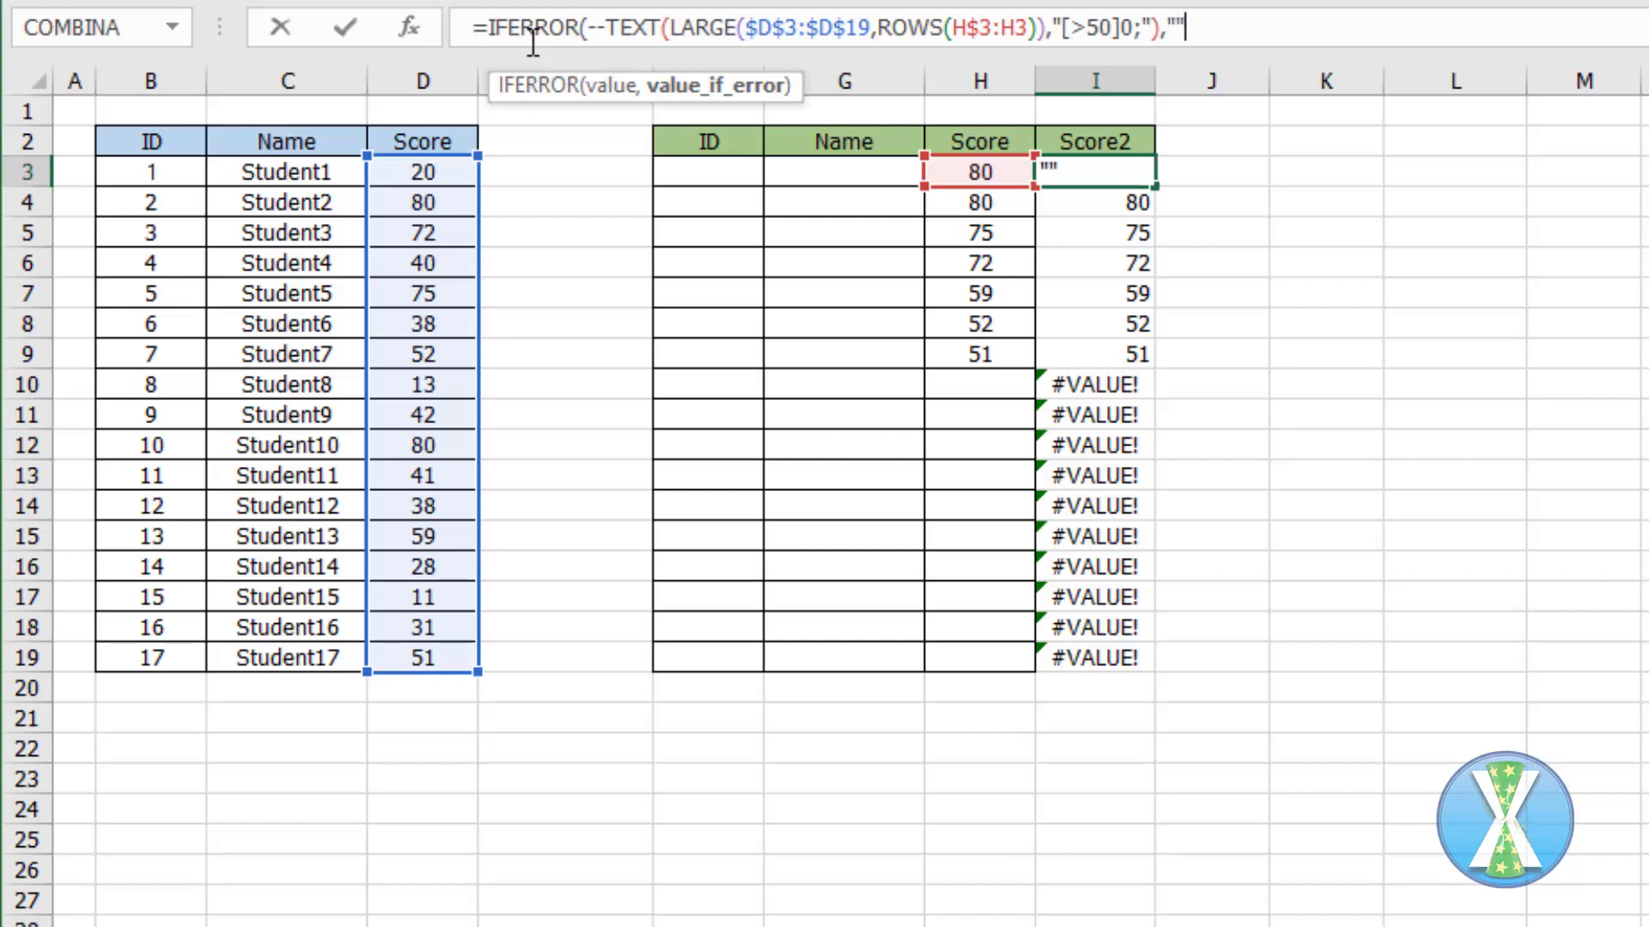
type(")")
key("ctrl+Return")
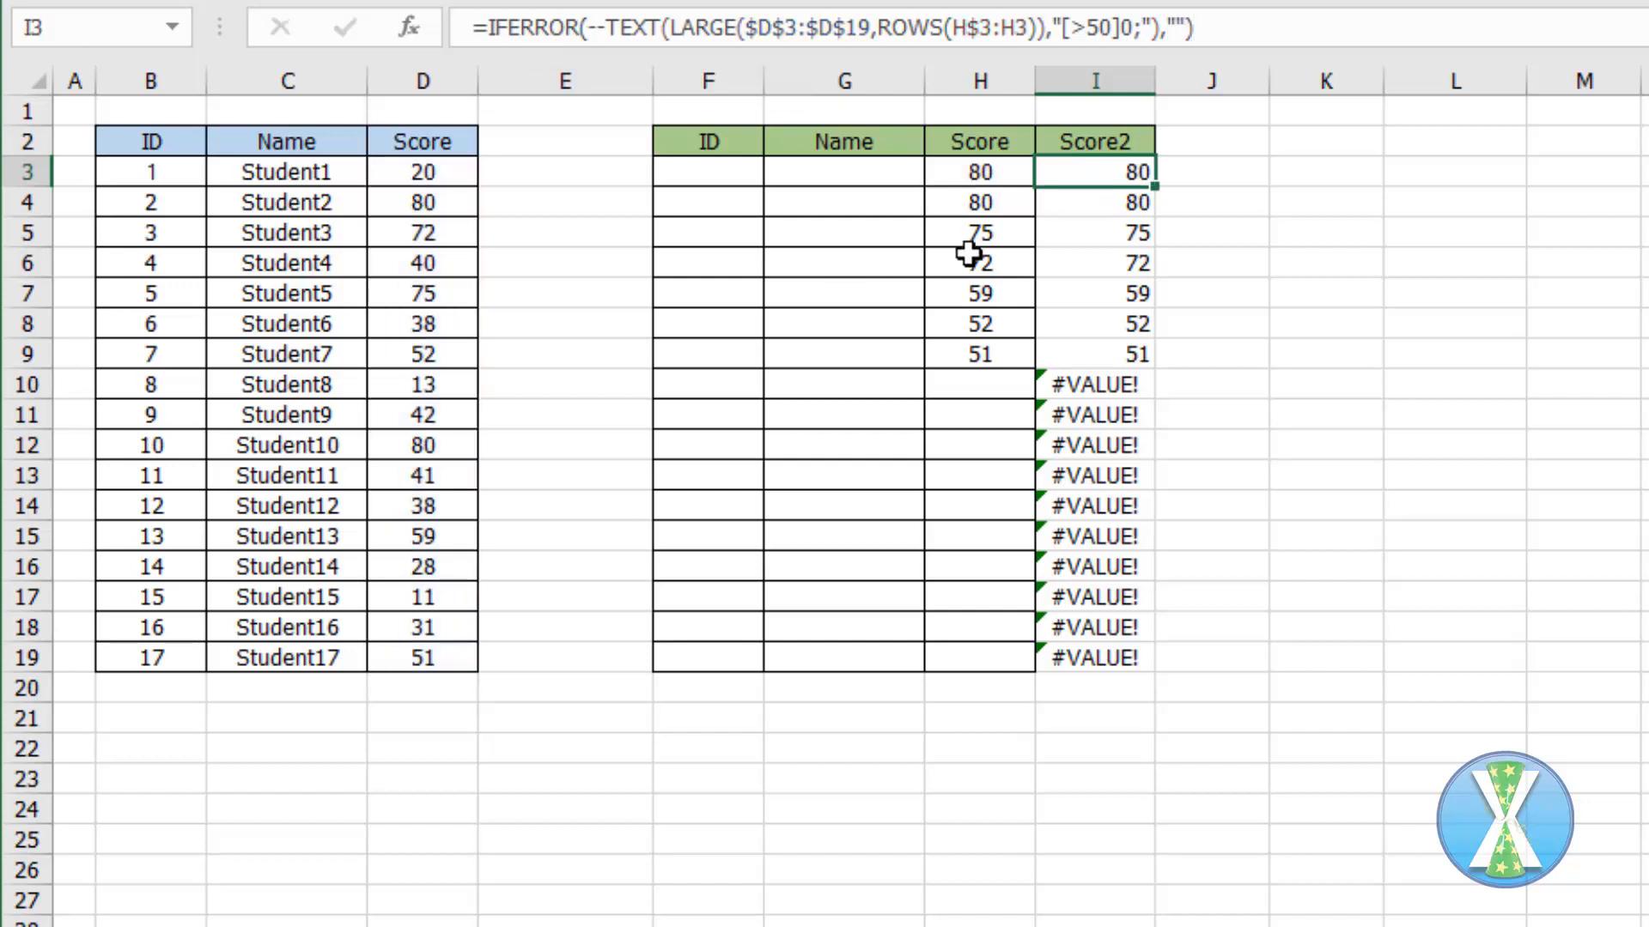
double_click(1153, 191)
left_click(1096, 172)
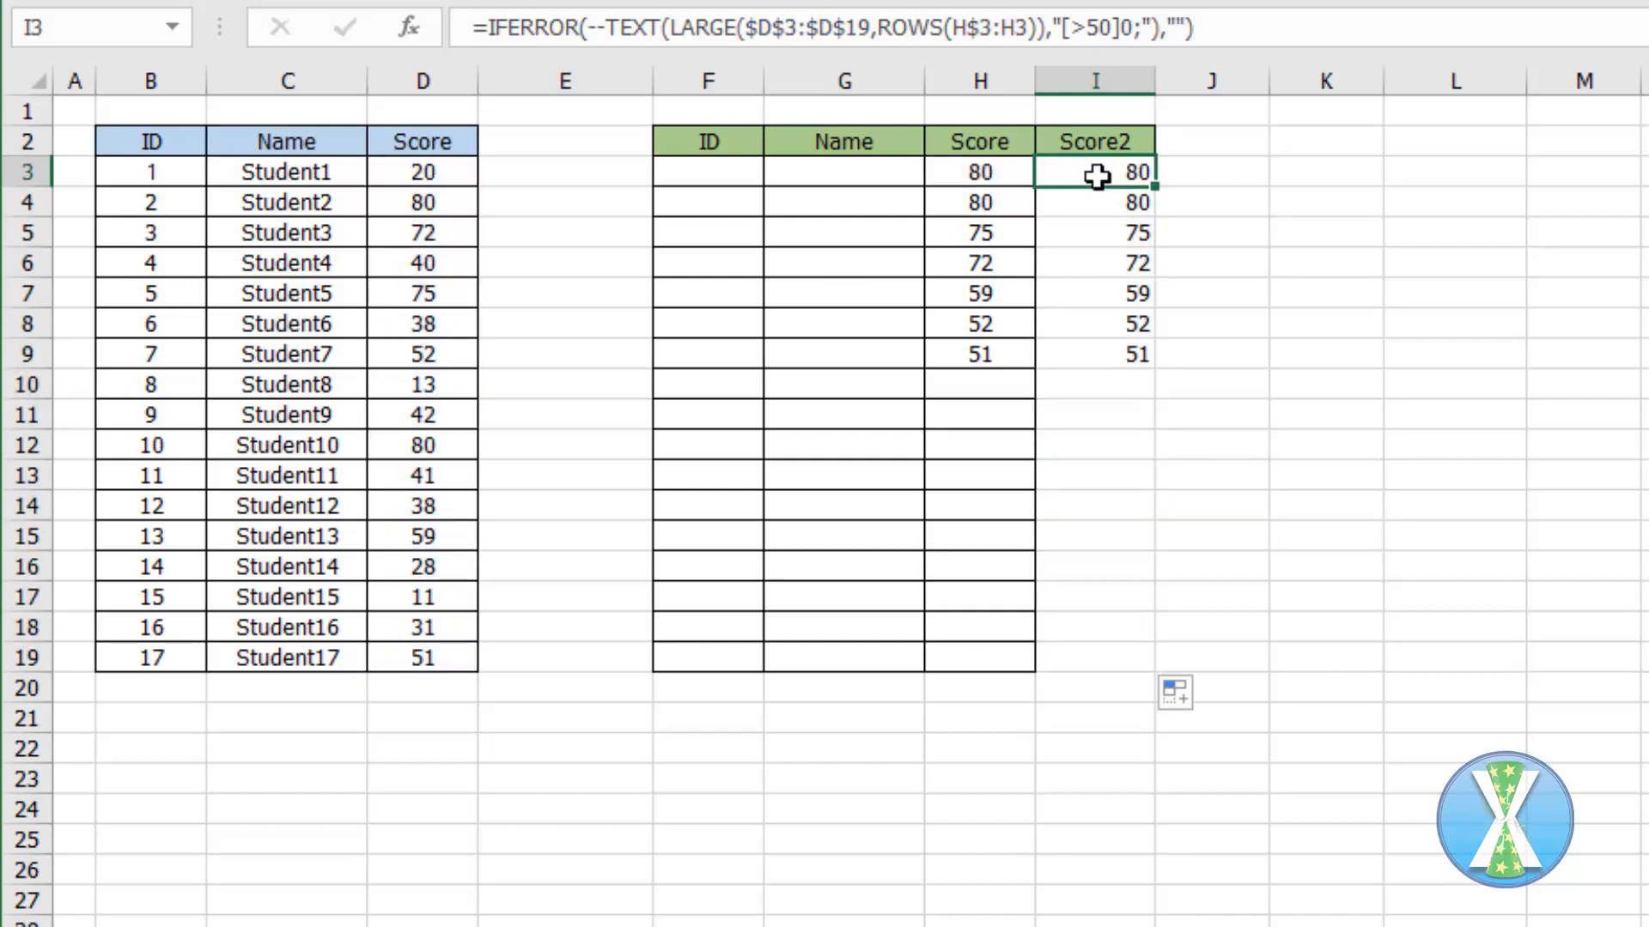
left_click(1013, 172)
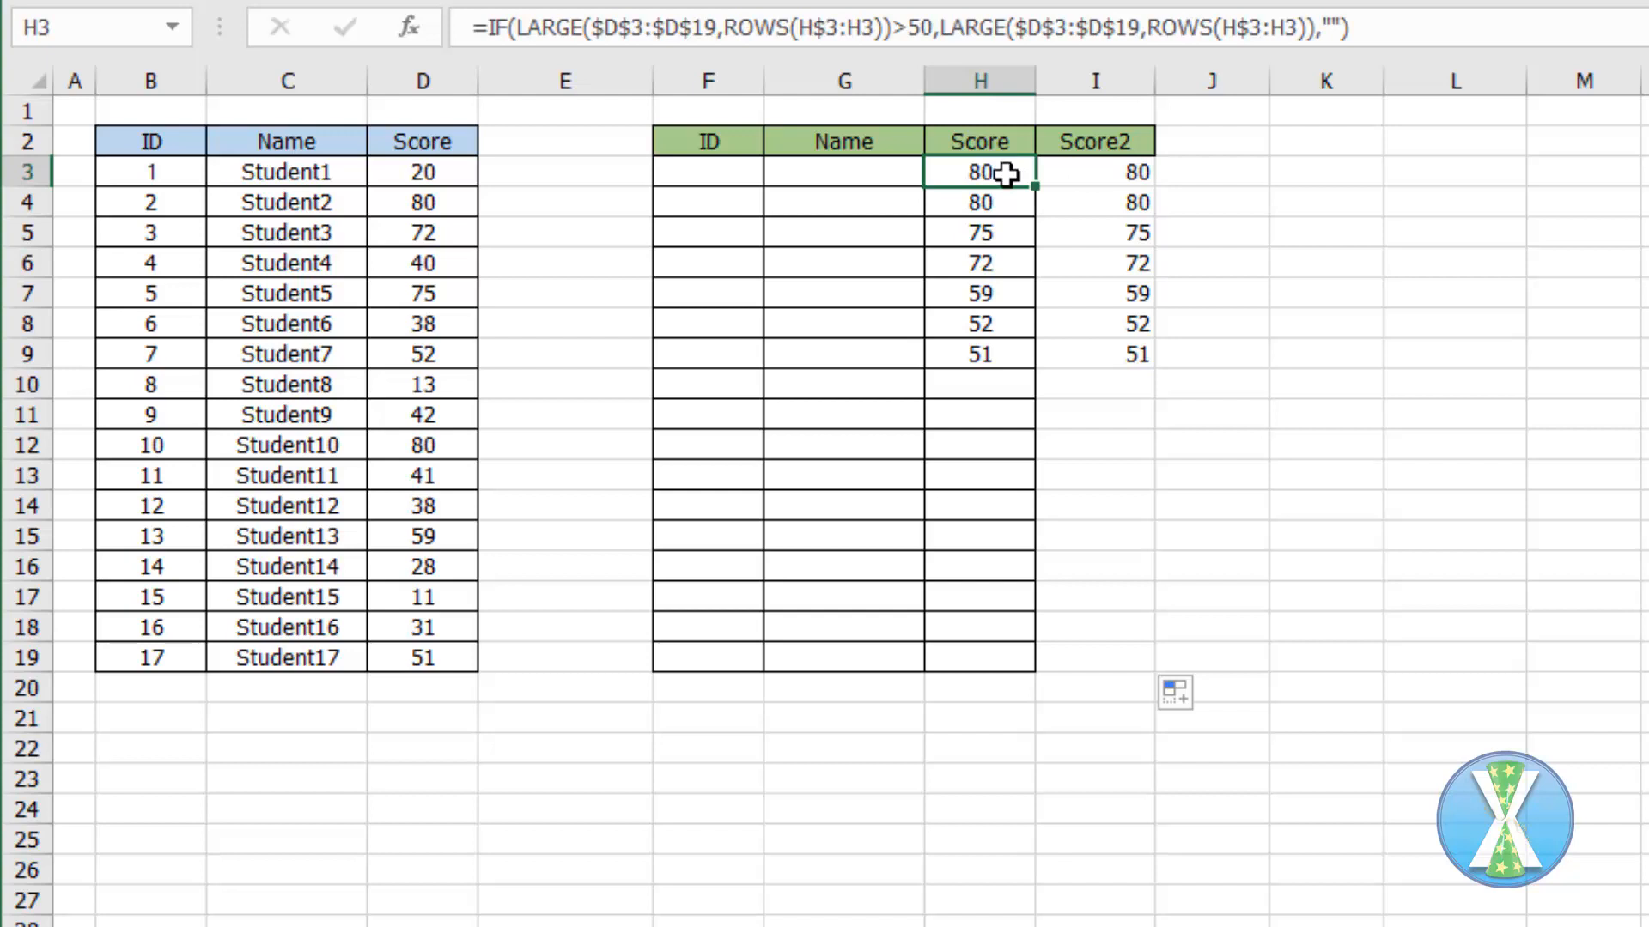
- Start a formula in F3 under ID with the absolute ID range $B$3:$B$19 as the numerator of a division
left_click(732, 174)
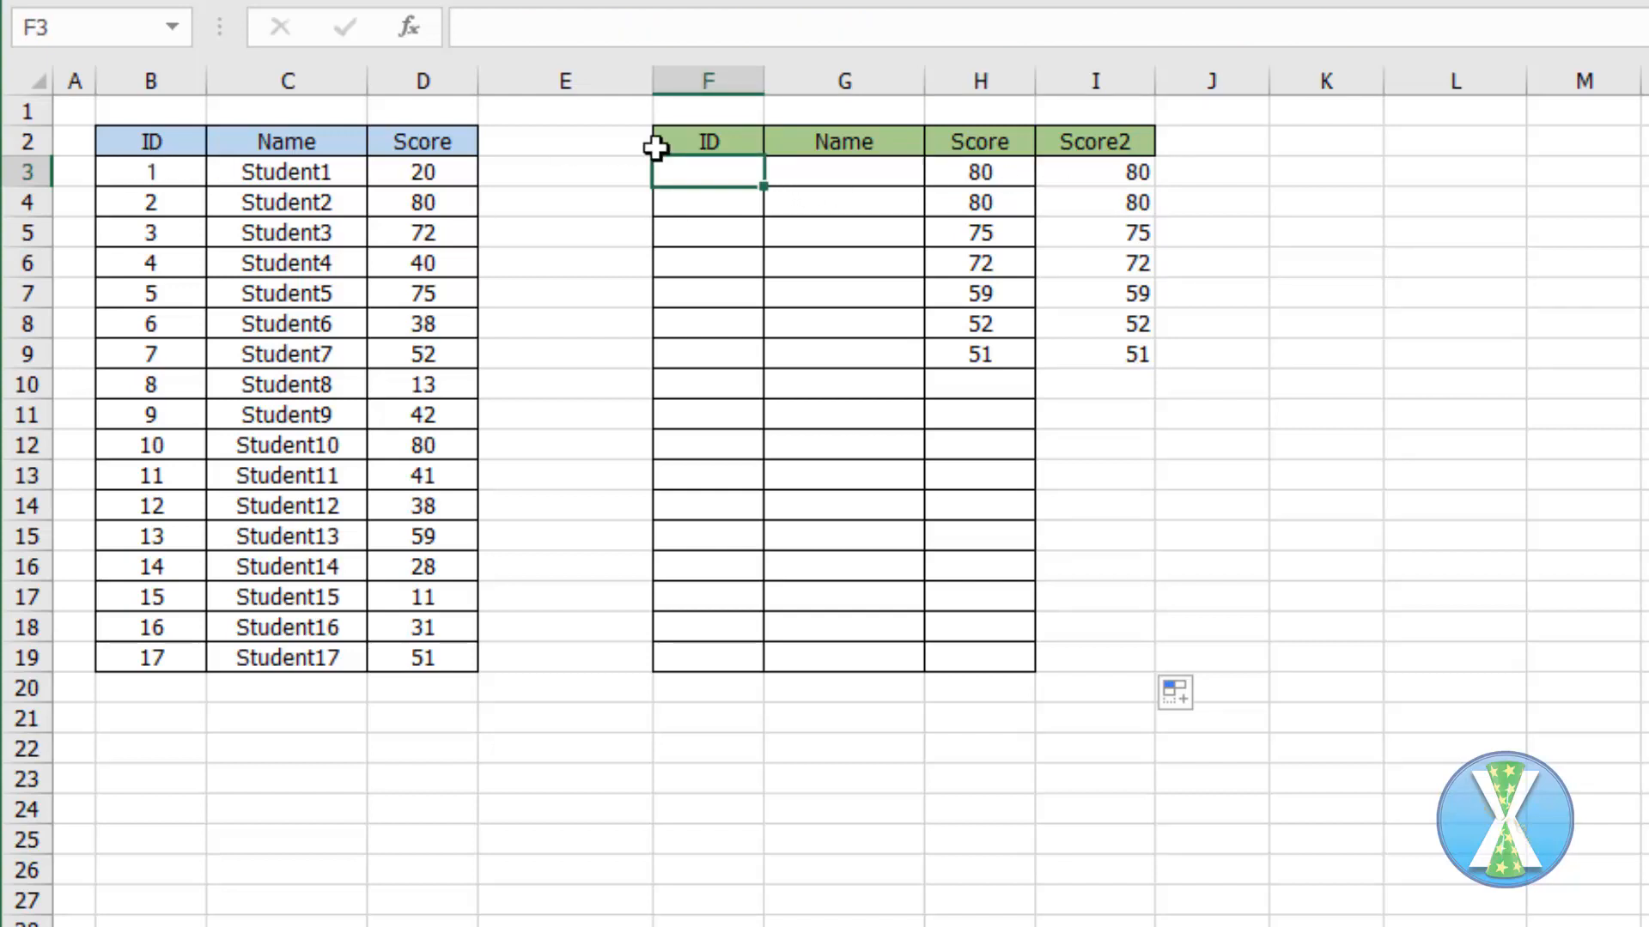
type("=")
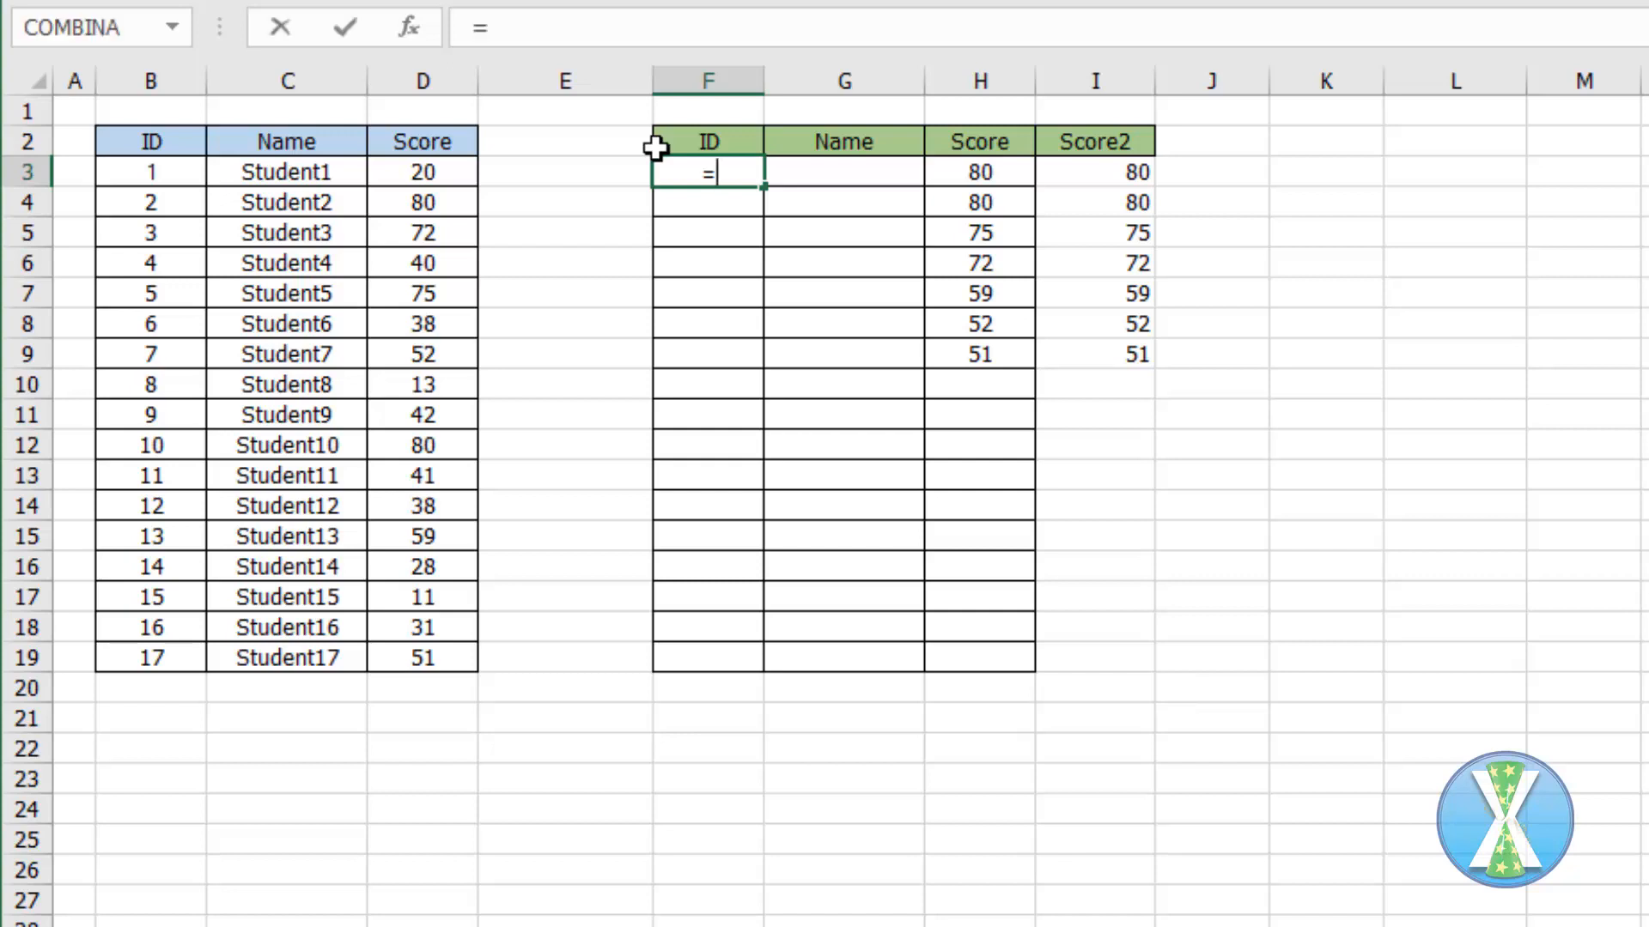
key("Left")
key("Left")
key("Left")
key("Left")
key("ctrl+shift+Down")
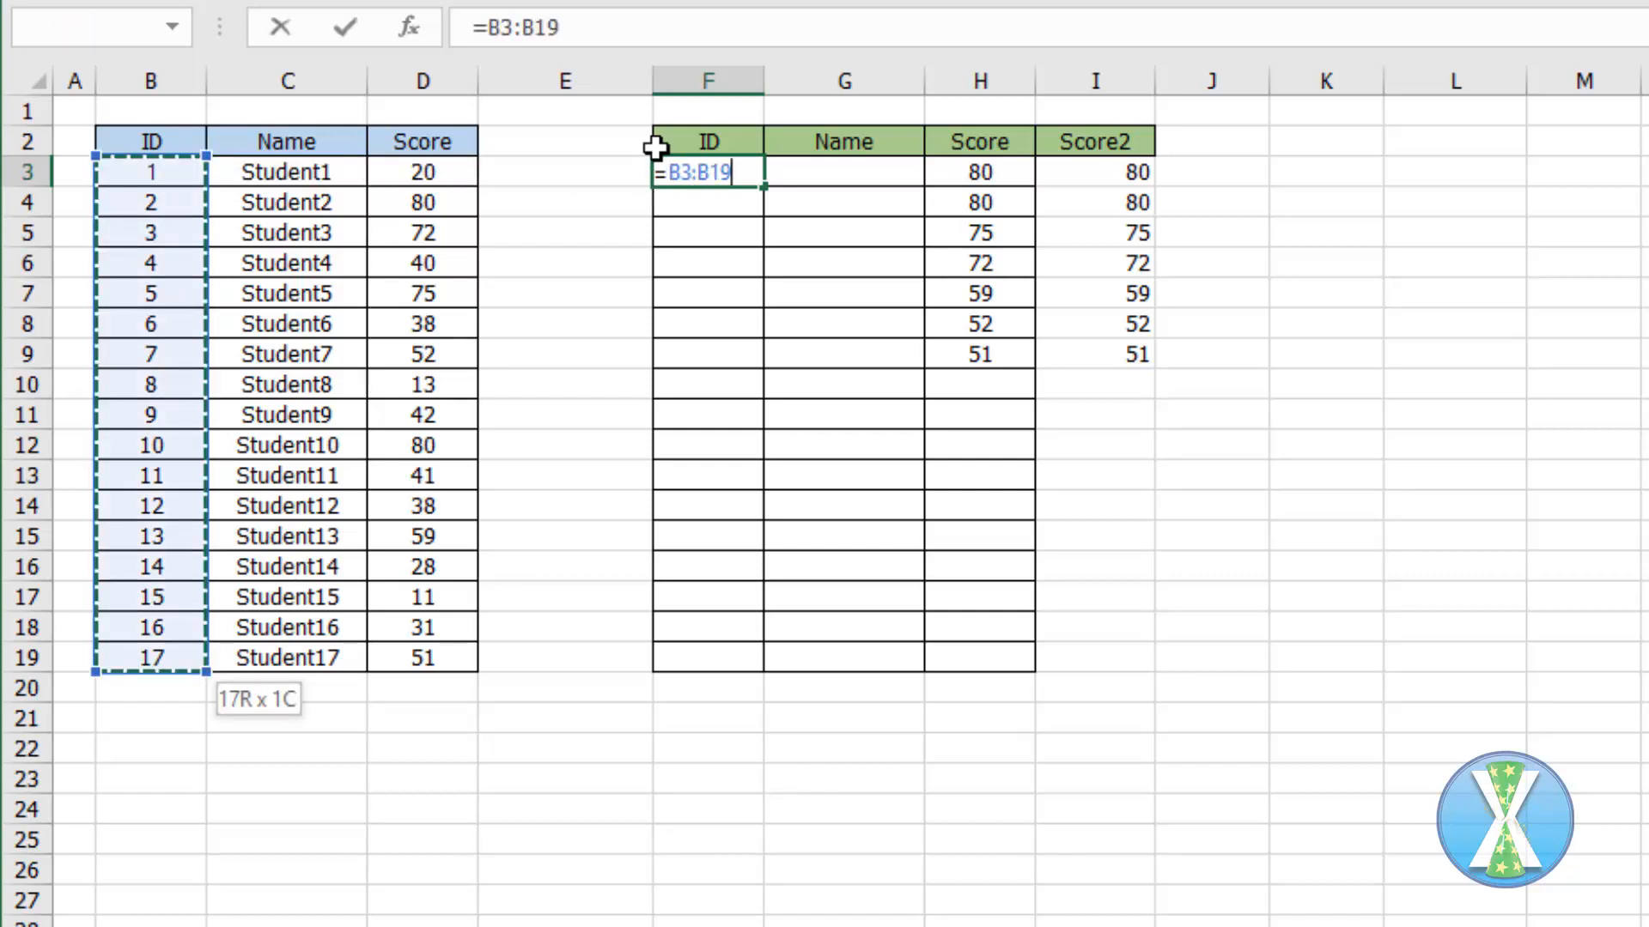
key("F4")
type("/")
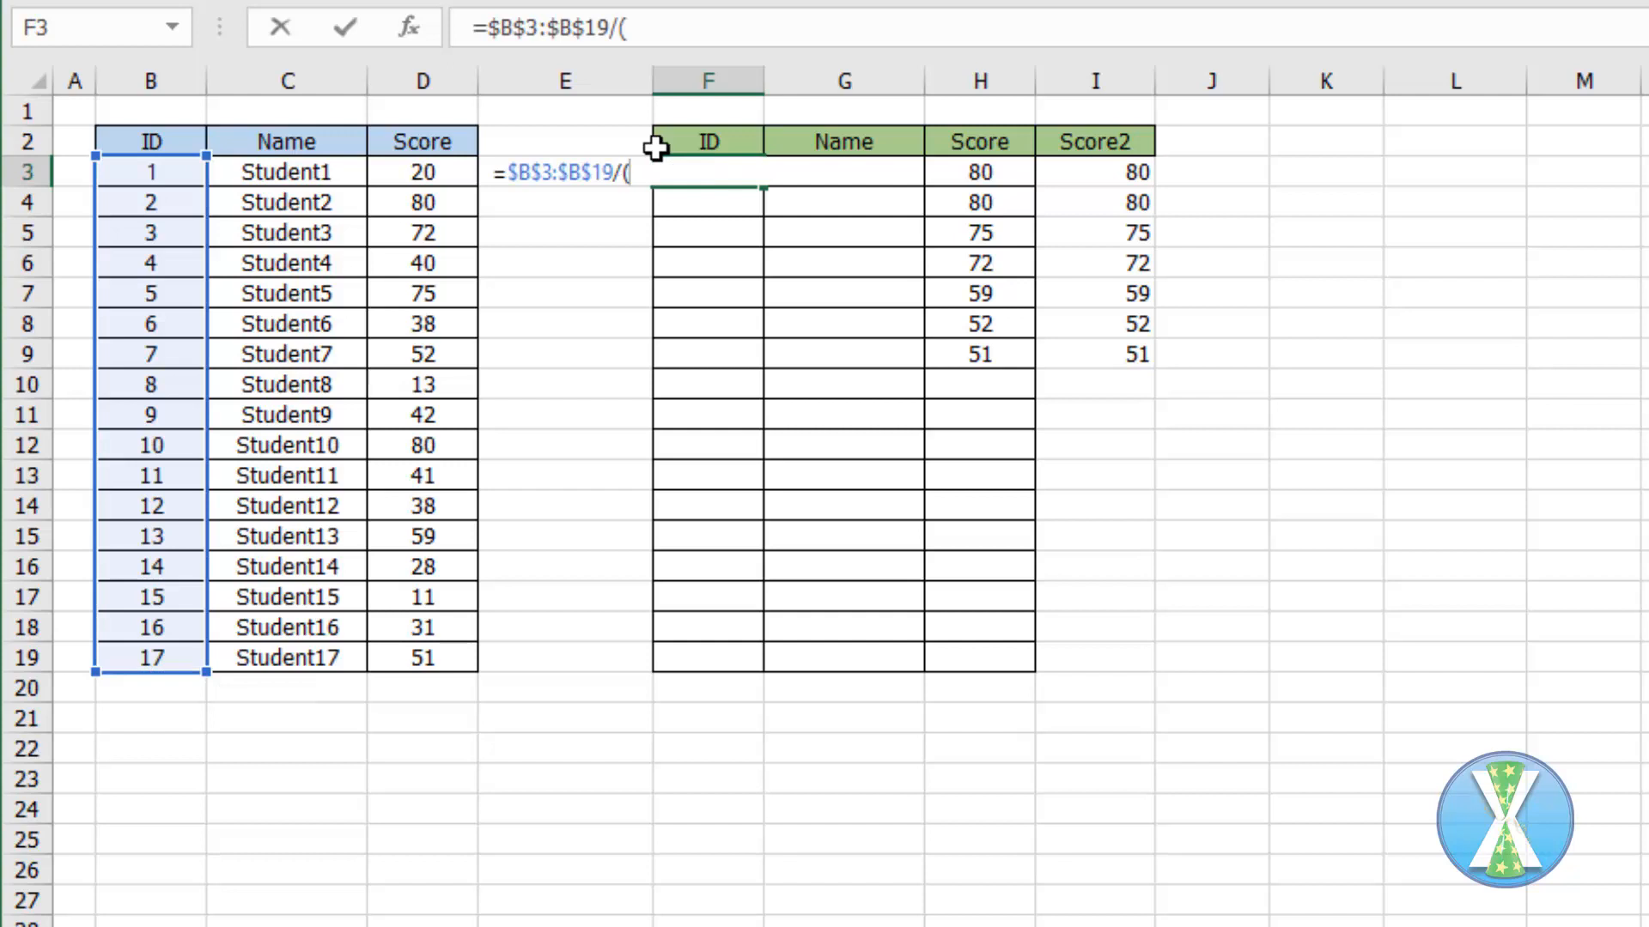
- Complete the F3 formula with the divisor ($D$3:$D$19=H3) and enter it
type("(")
key("Left")
key("Left")
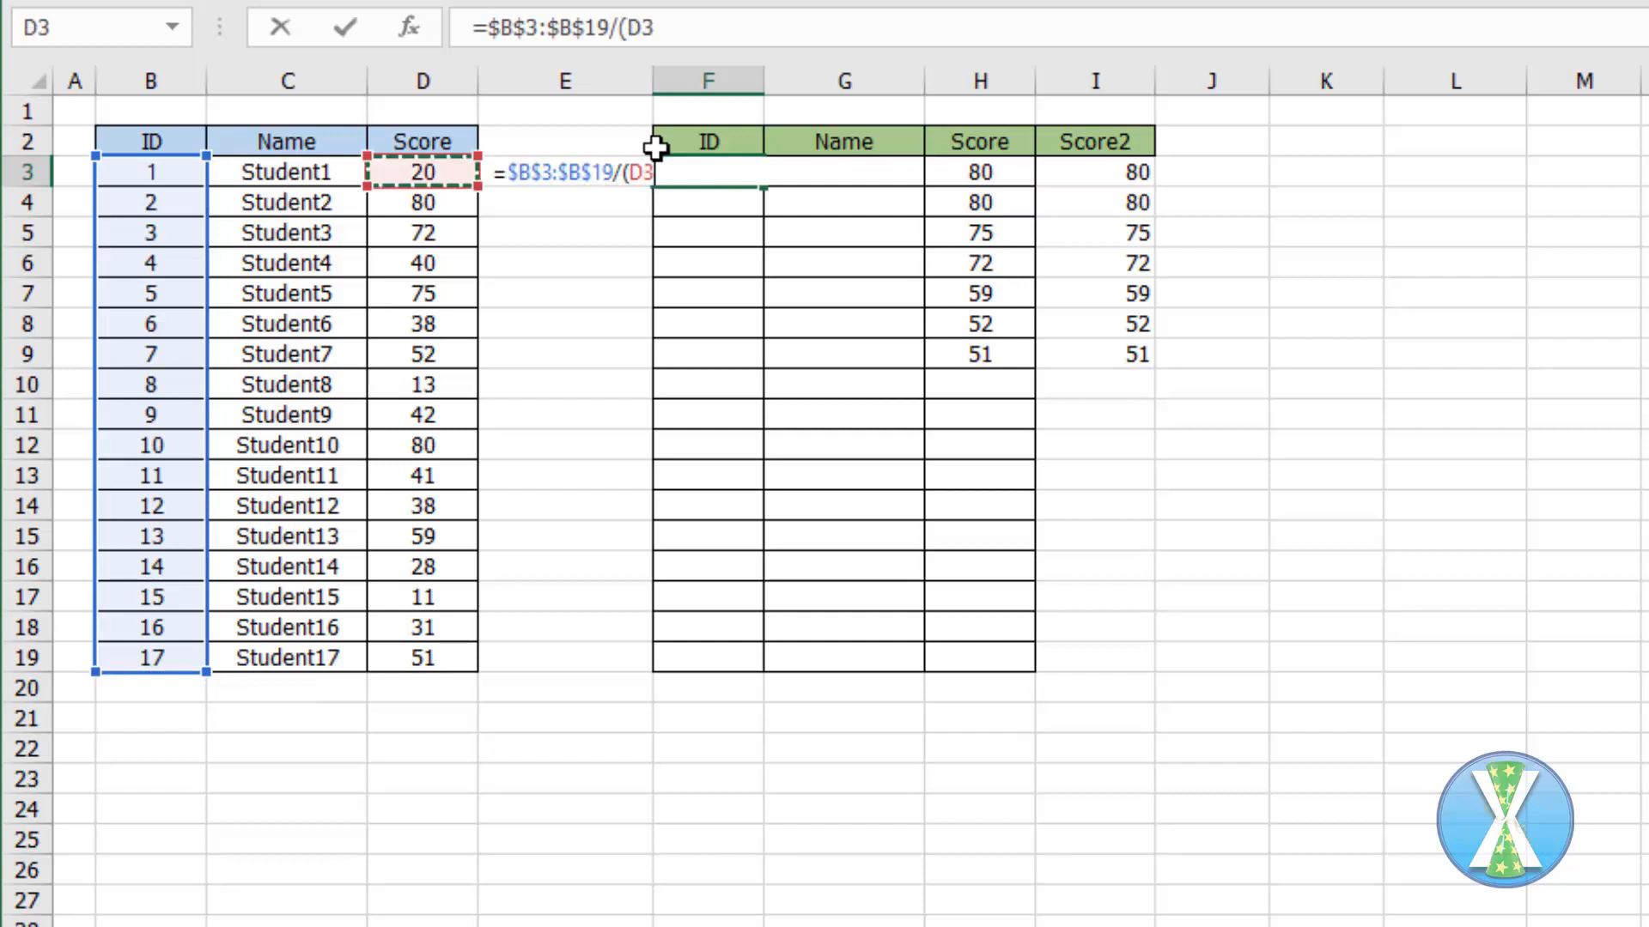
key("ctrl+shift+Down")
key("F4")
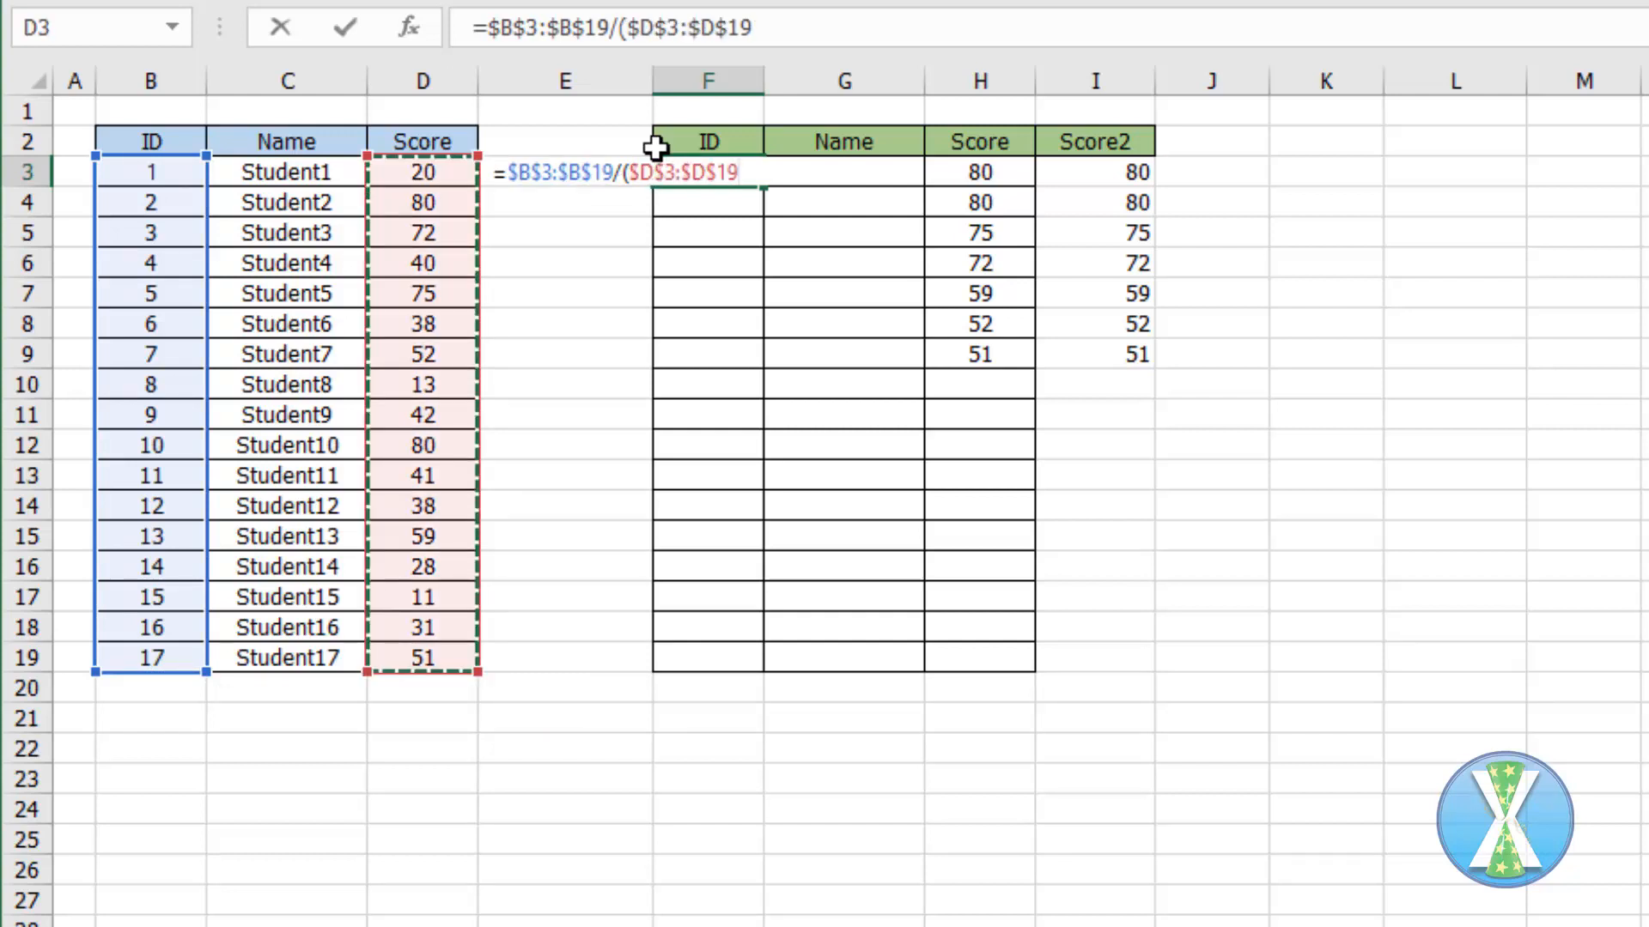
type("=")
key("Right")
key("Right")
key("Right")
key("Left")
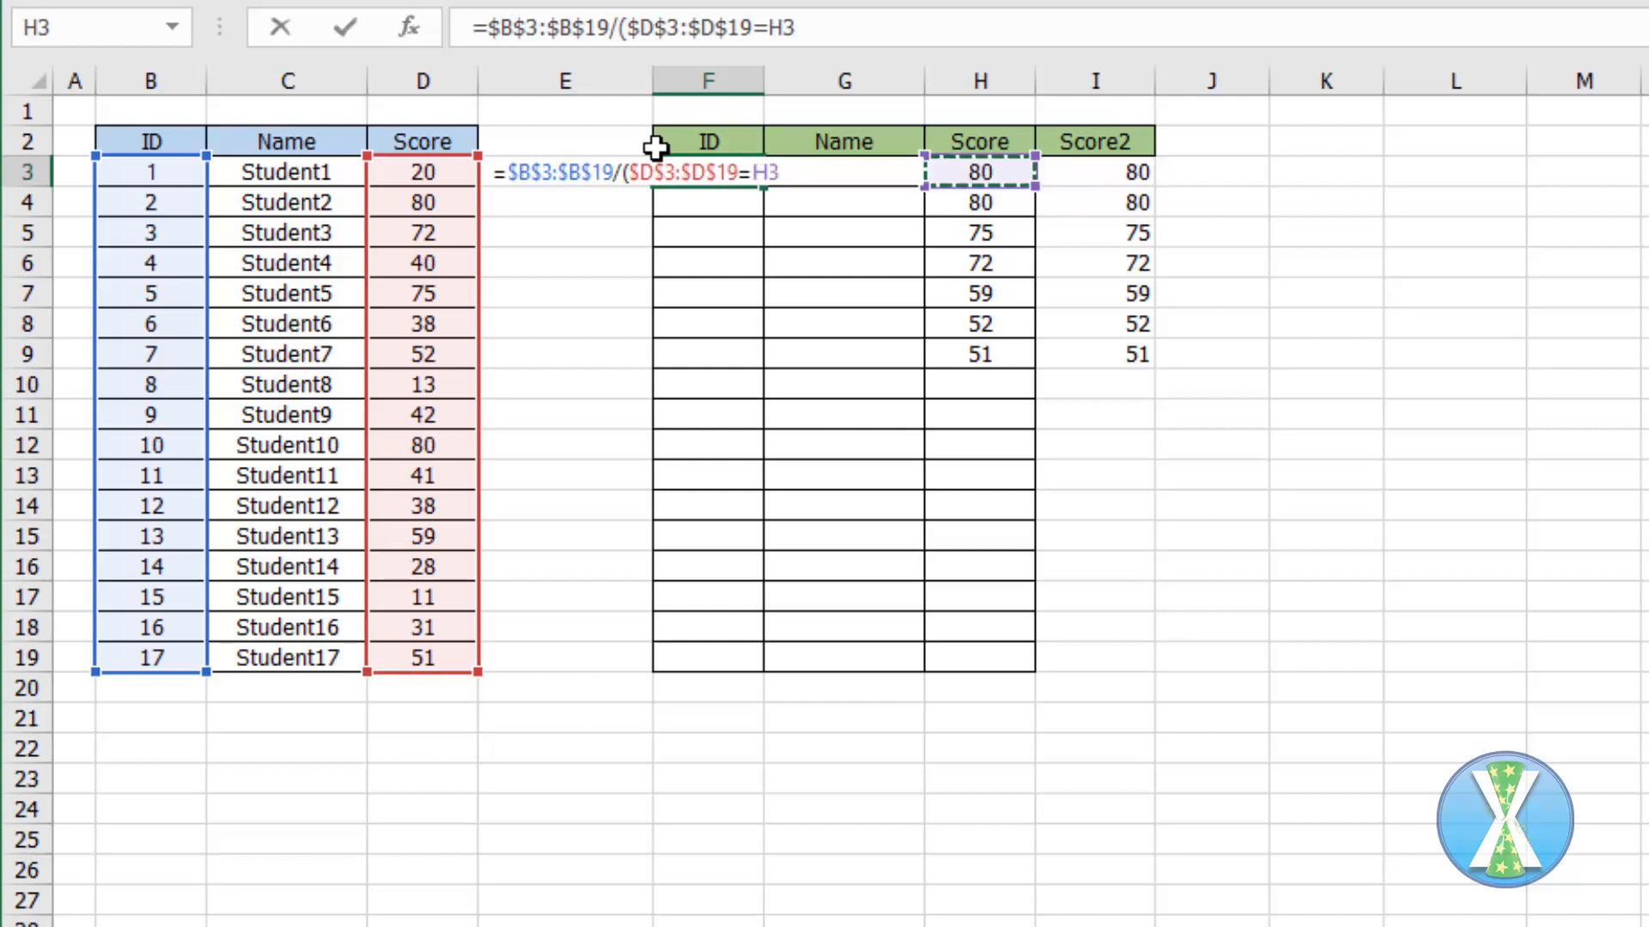
type(")")
key("ctrl+Return")
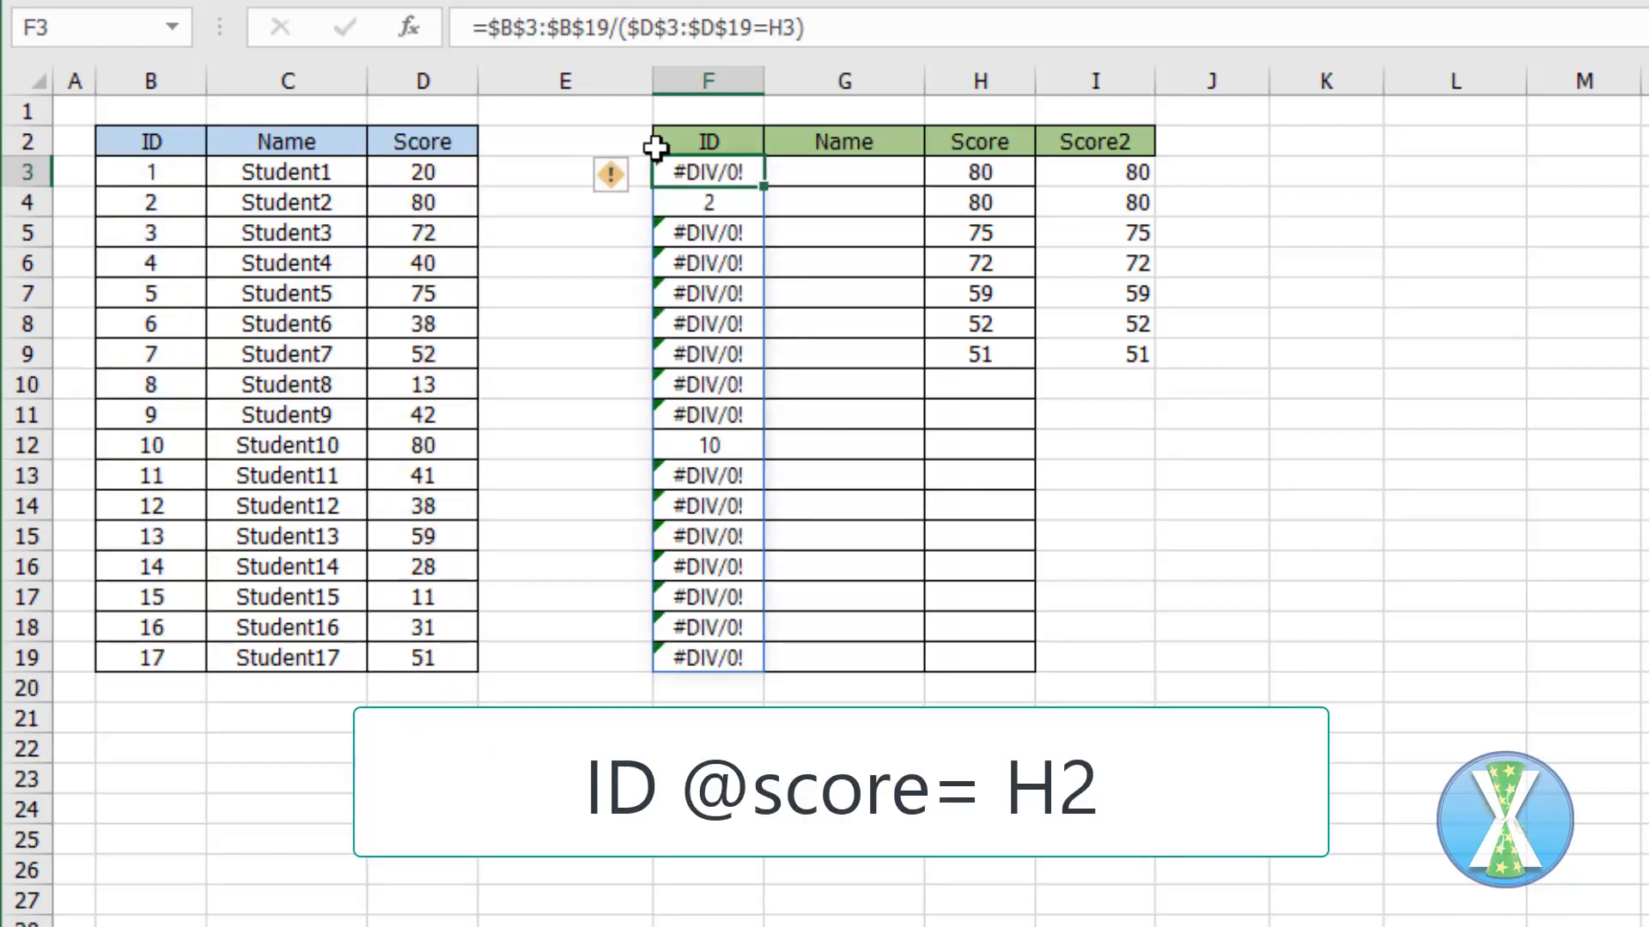
- Wrap the F3 expression in AGGREGATE with function 15 (SMALL) and option 6 (ignore error values)
left_click(434, 443)
left_click(703, 168)
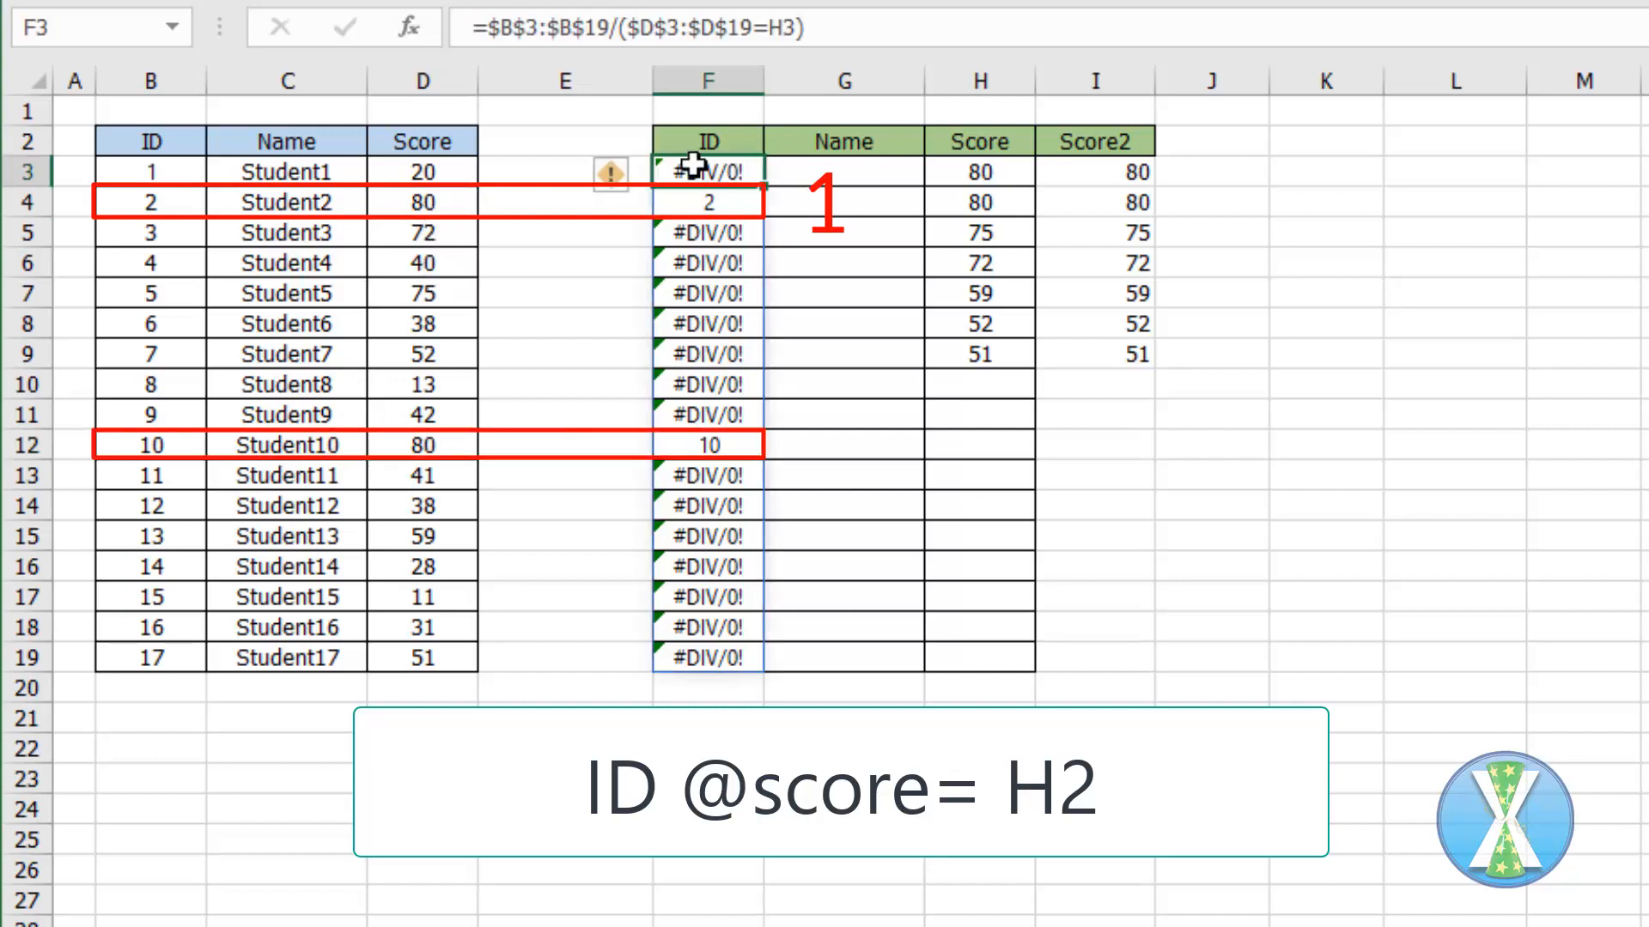
left_click(494, 26)
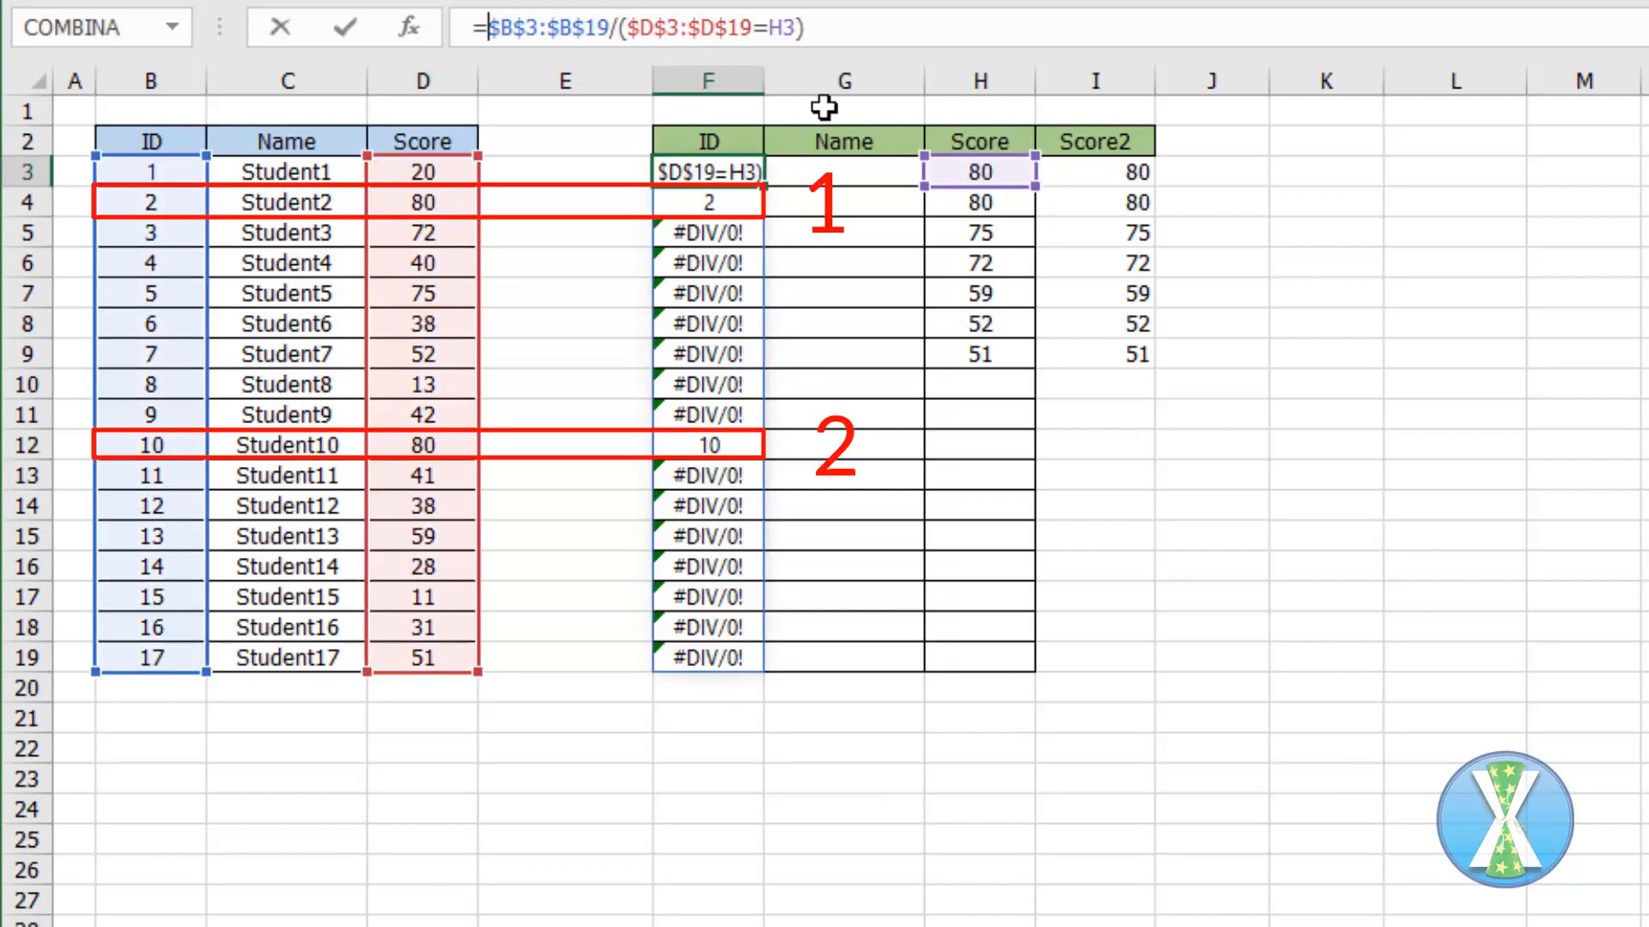
type("agg")
key("Tab")
type("1")
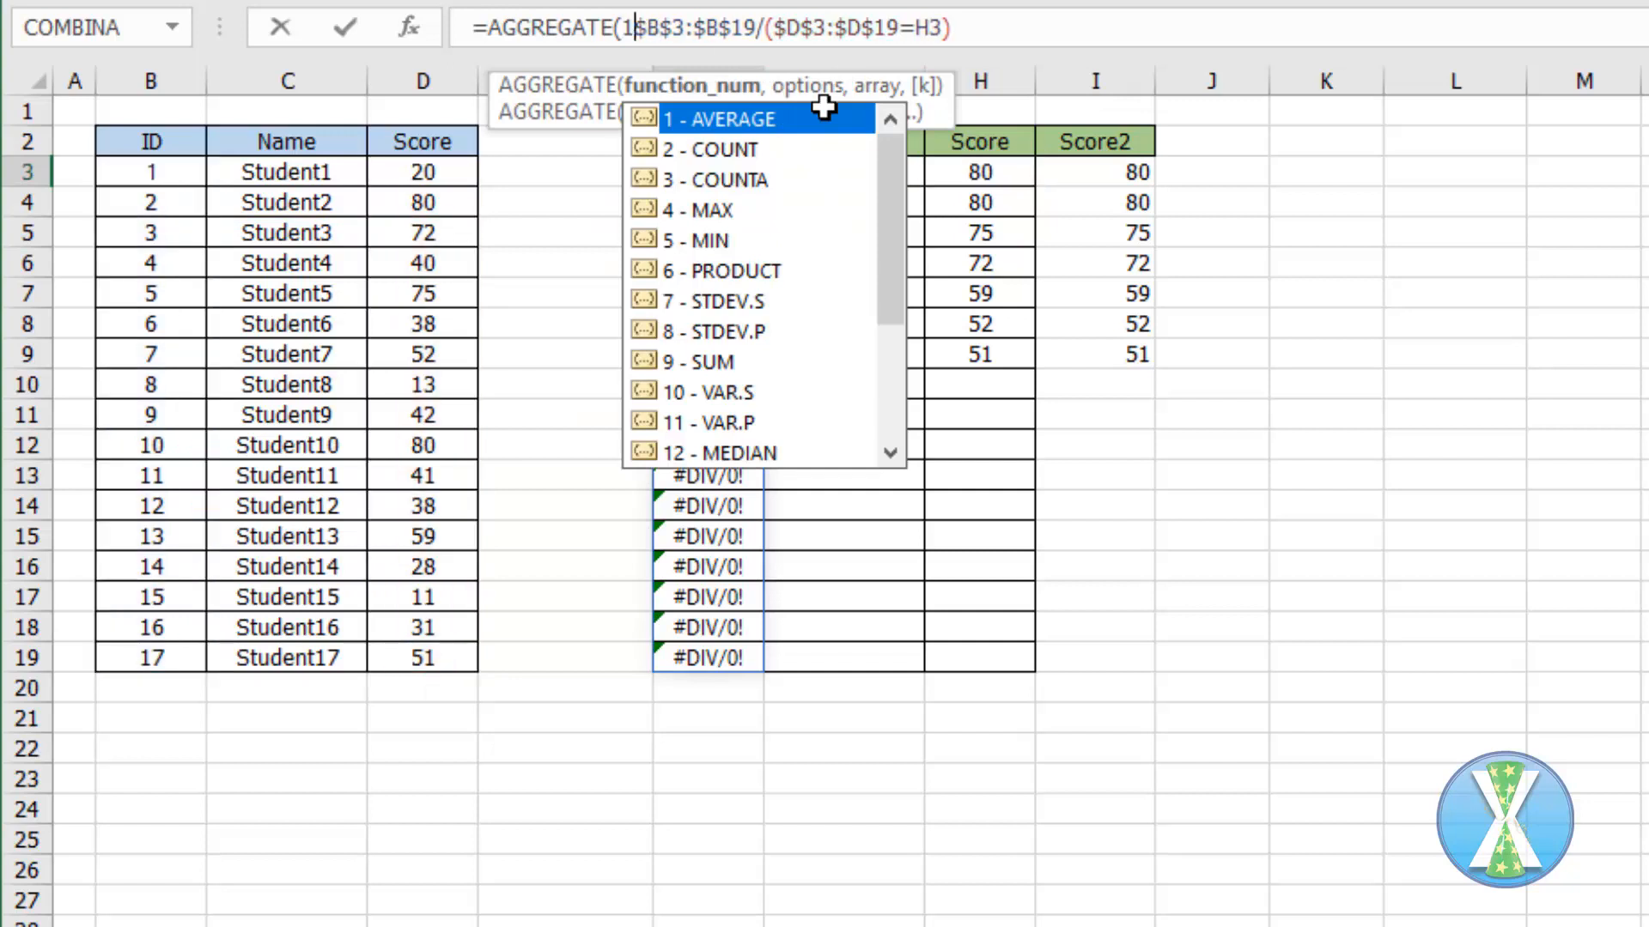
type("5,6")
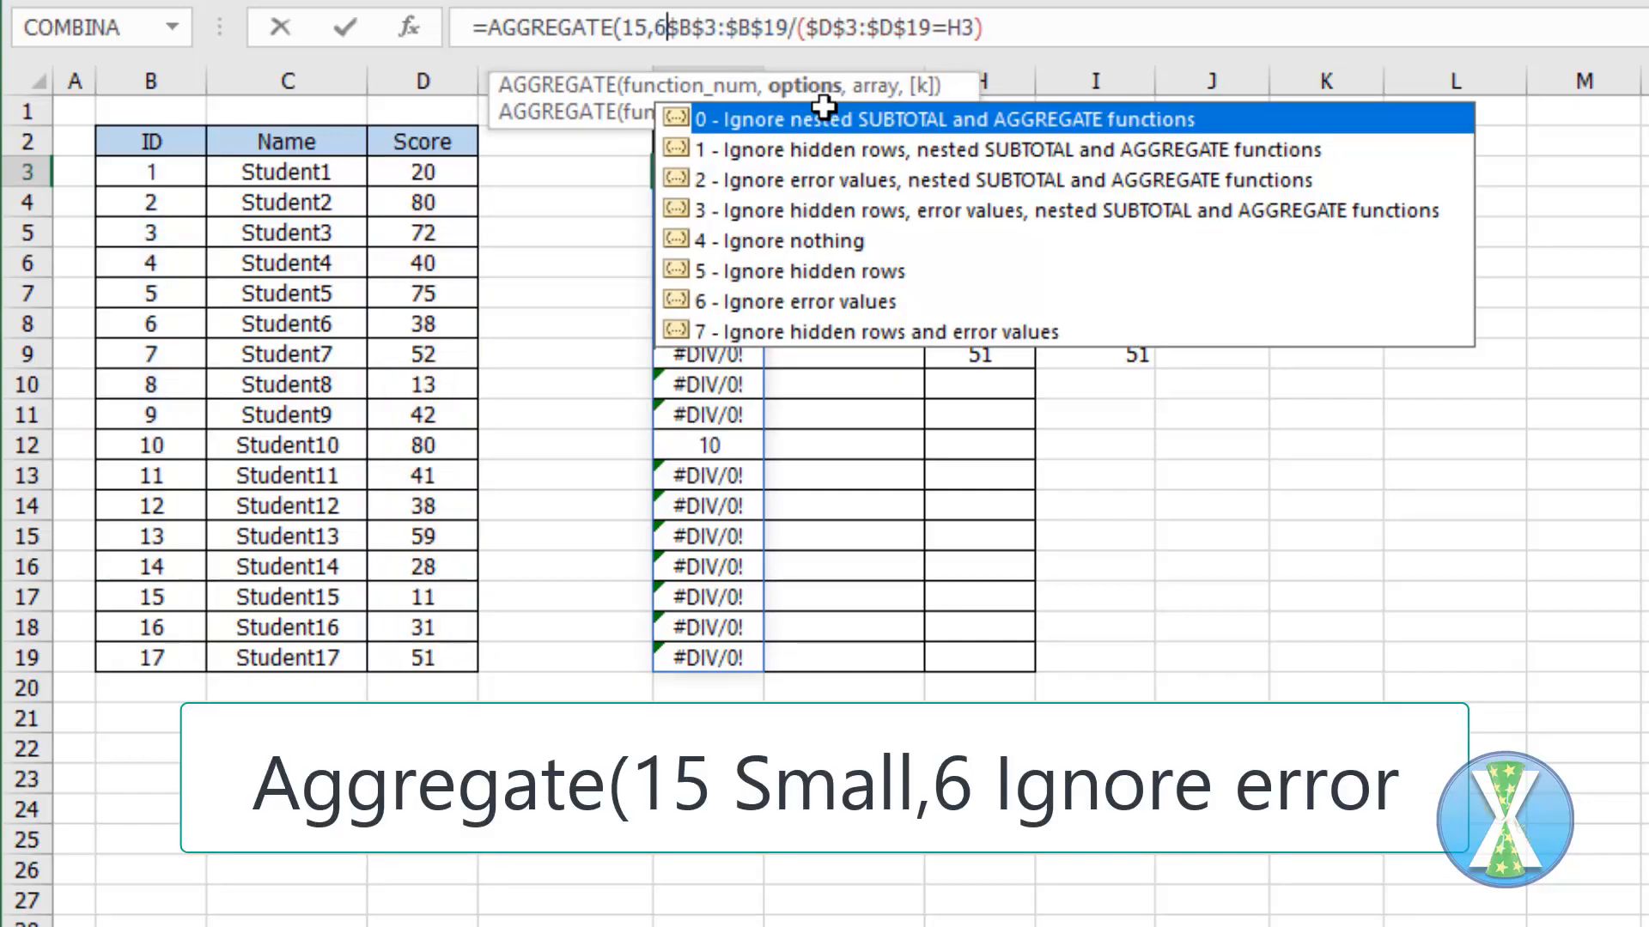
type(",")
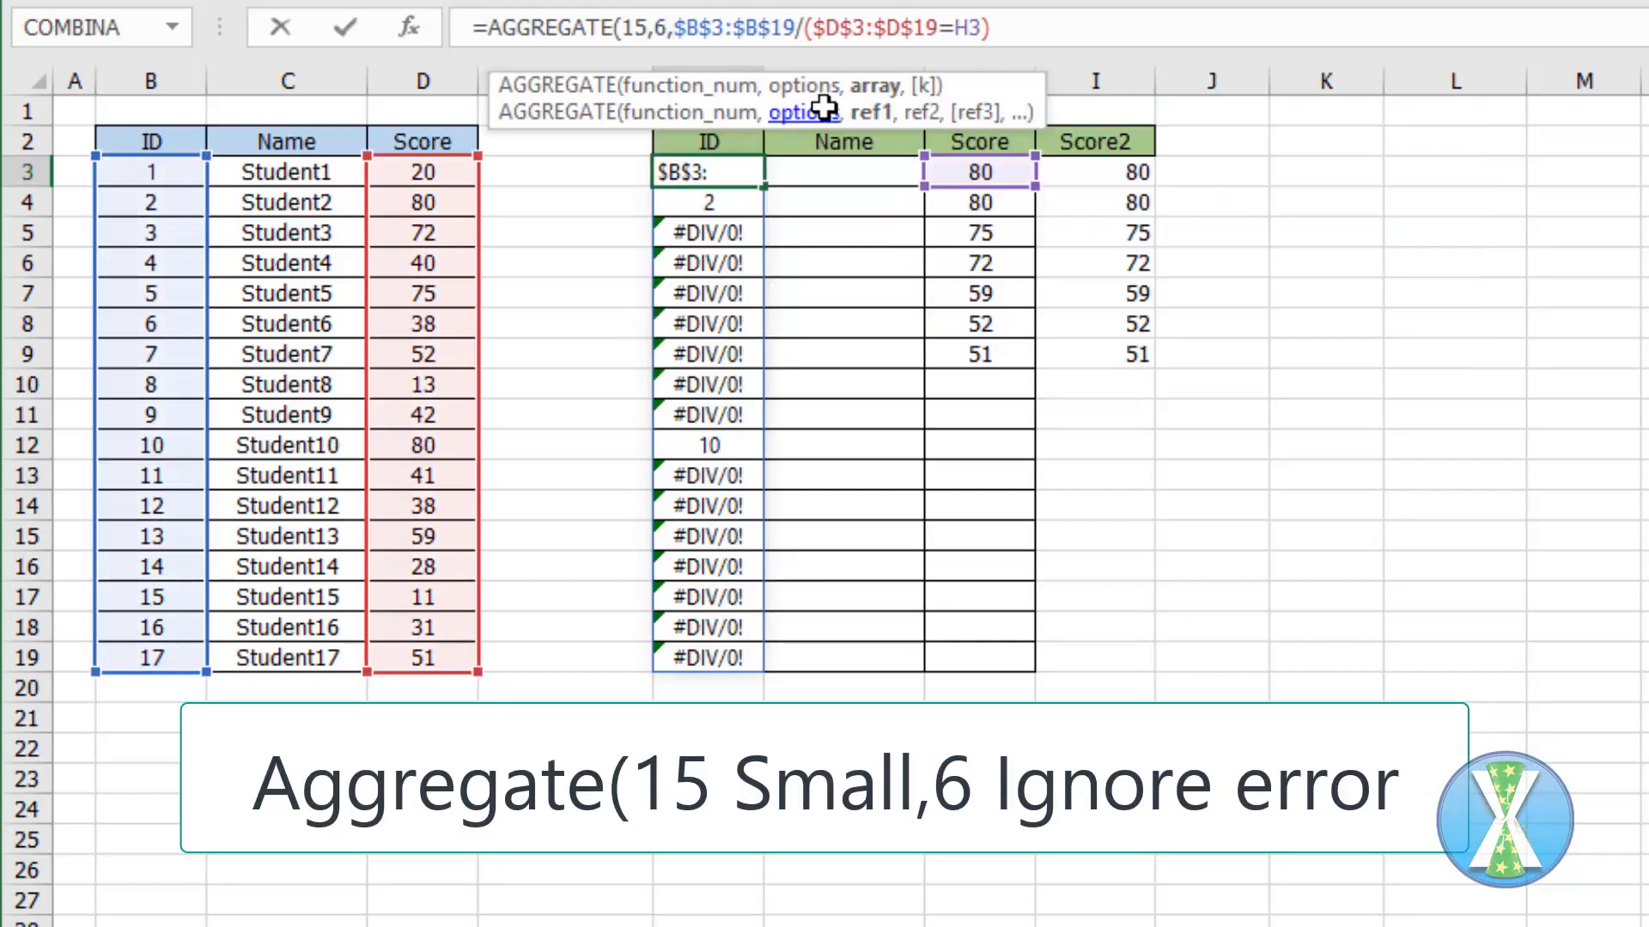
- Add COUNTIF as the k argument of AGGREGATE in F3, with the expanding range H$3:H3
key("End")
type(",countif")
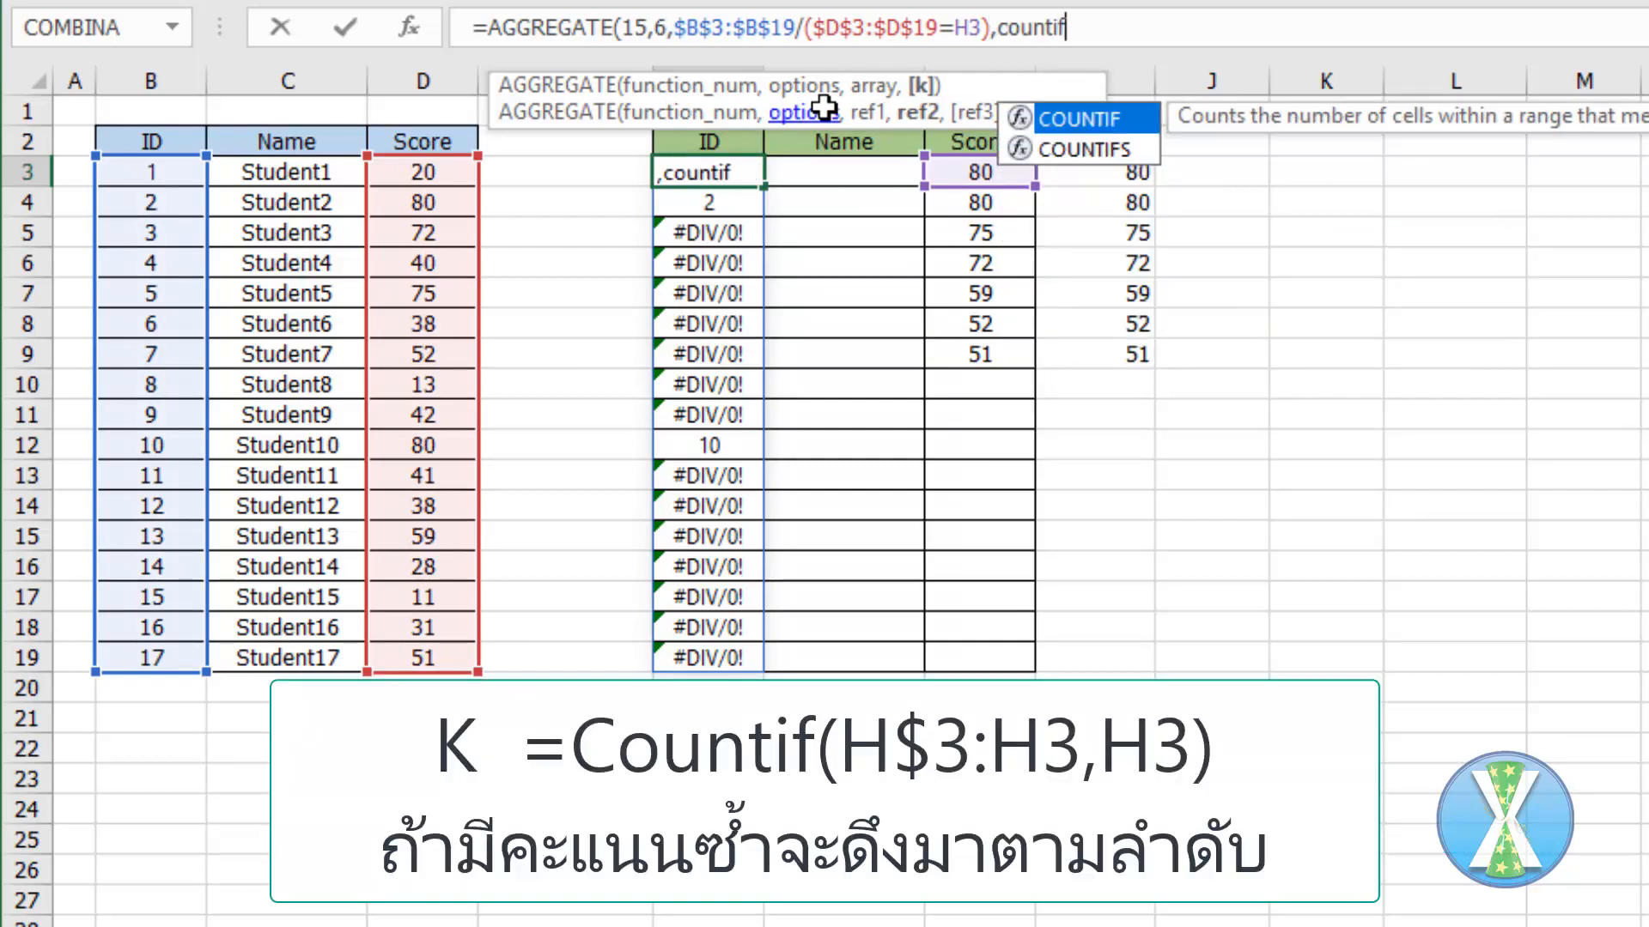
key("Tab")
key("Right")
key("Right")
key("F4")
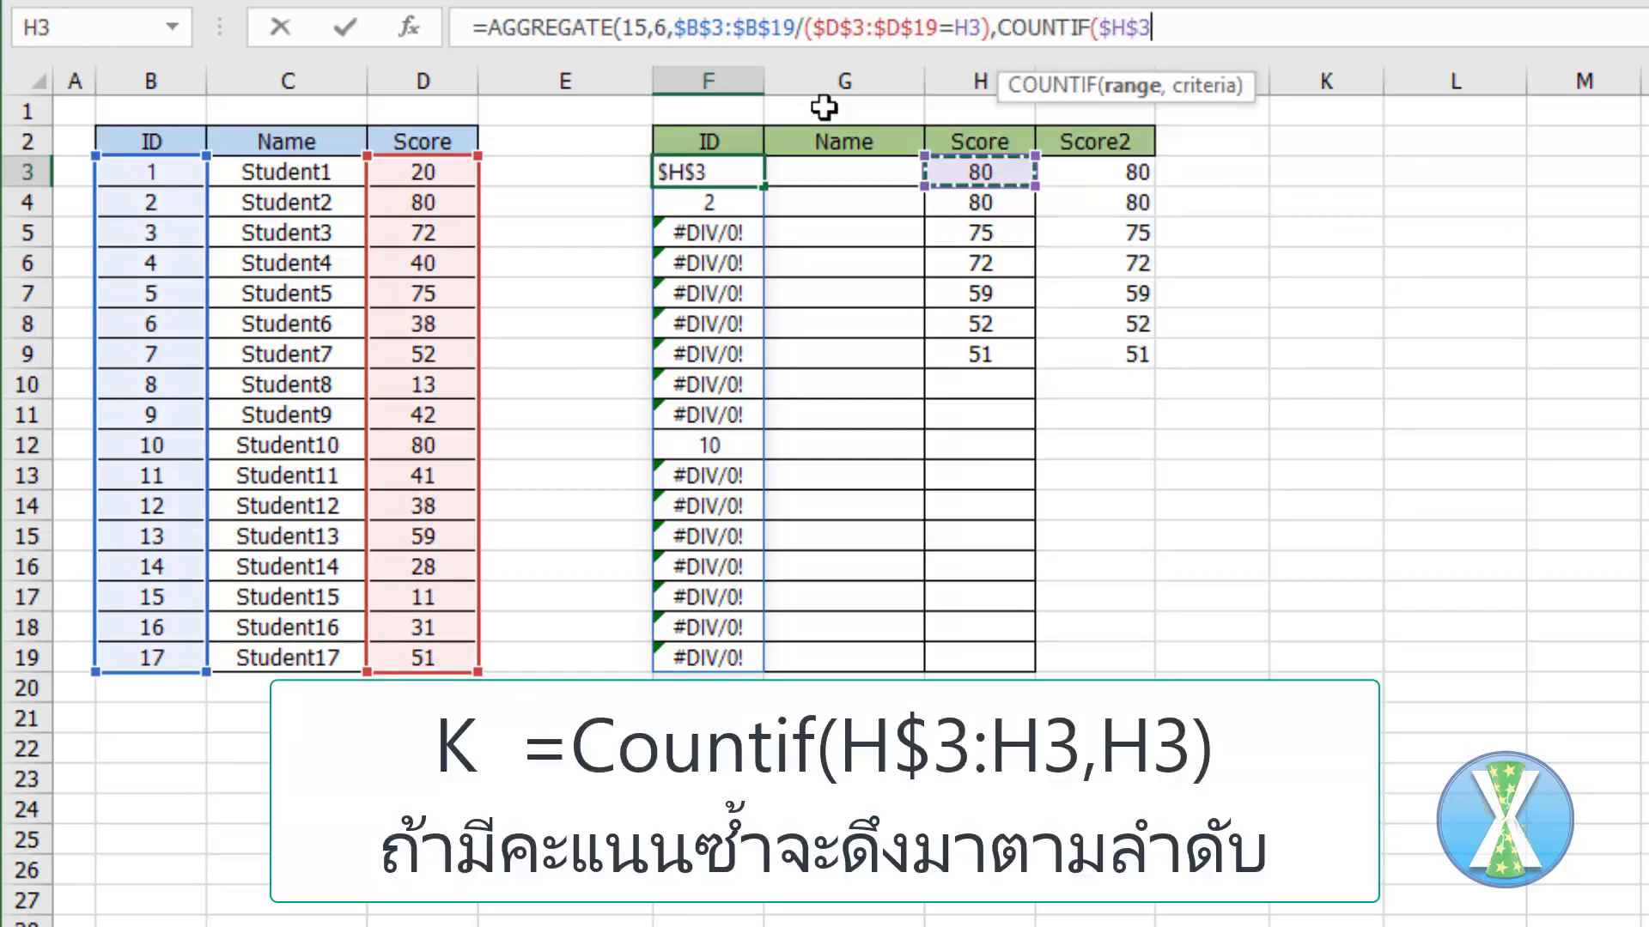
key("F4")
key("F4")
key("F4")
type(":")
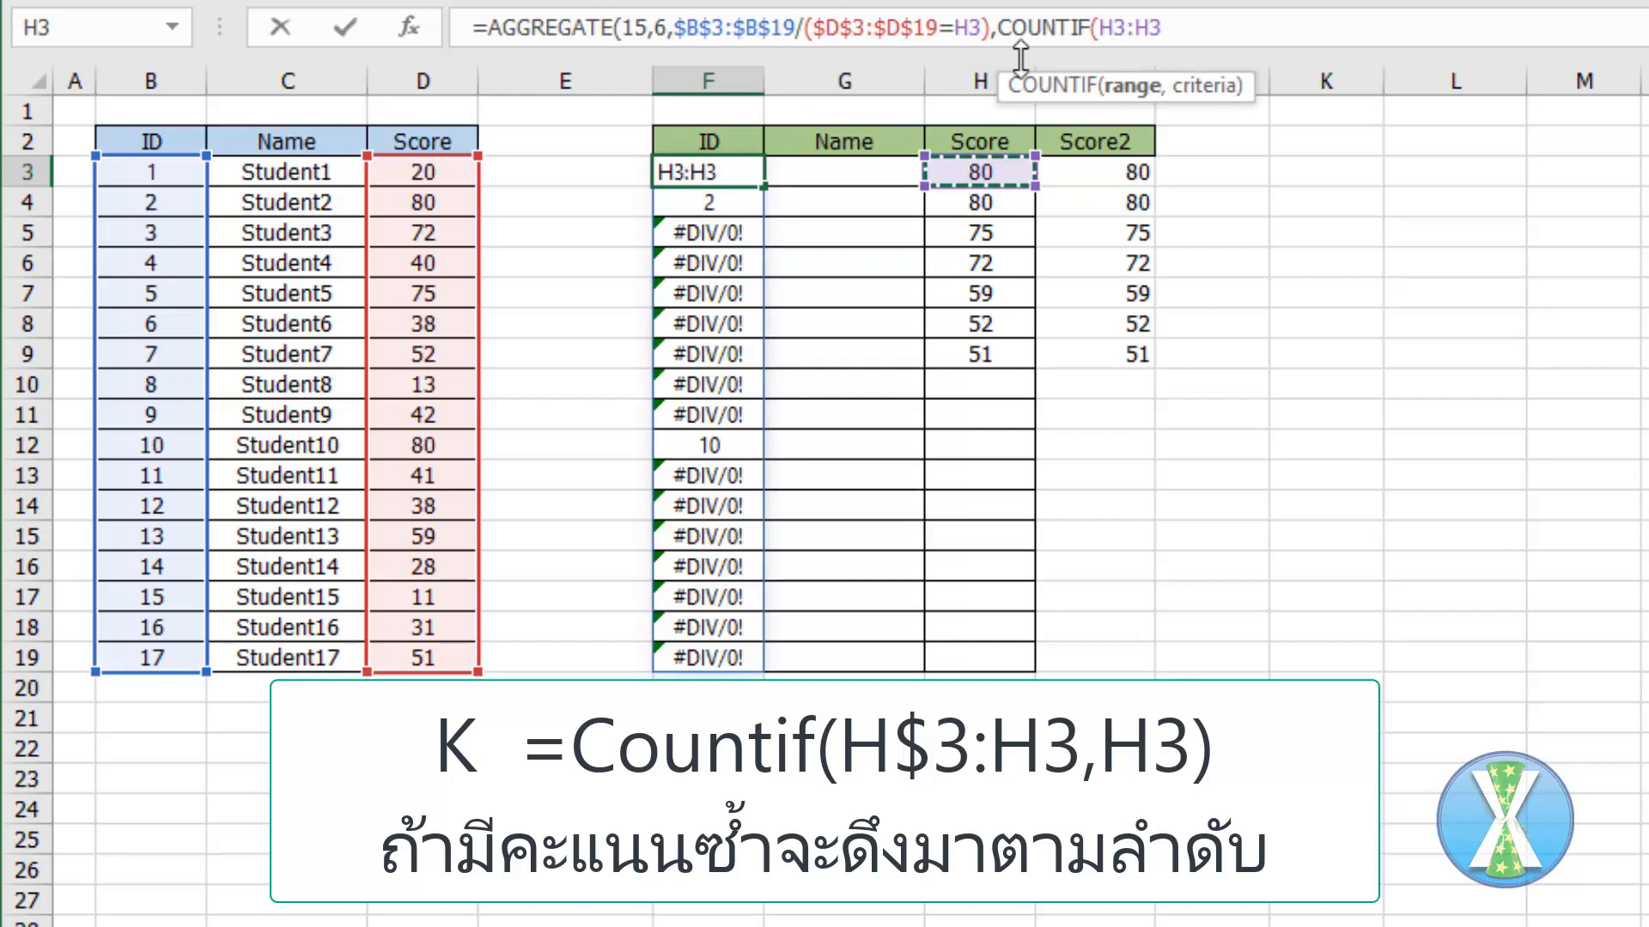
double_click(1108, 28)
key("F4")
key("F4")
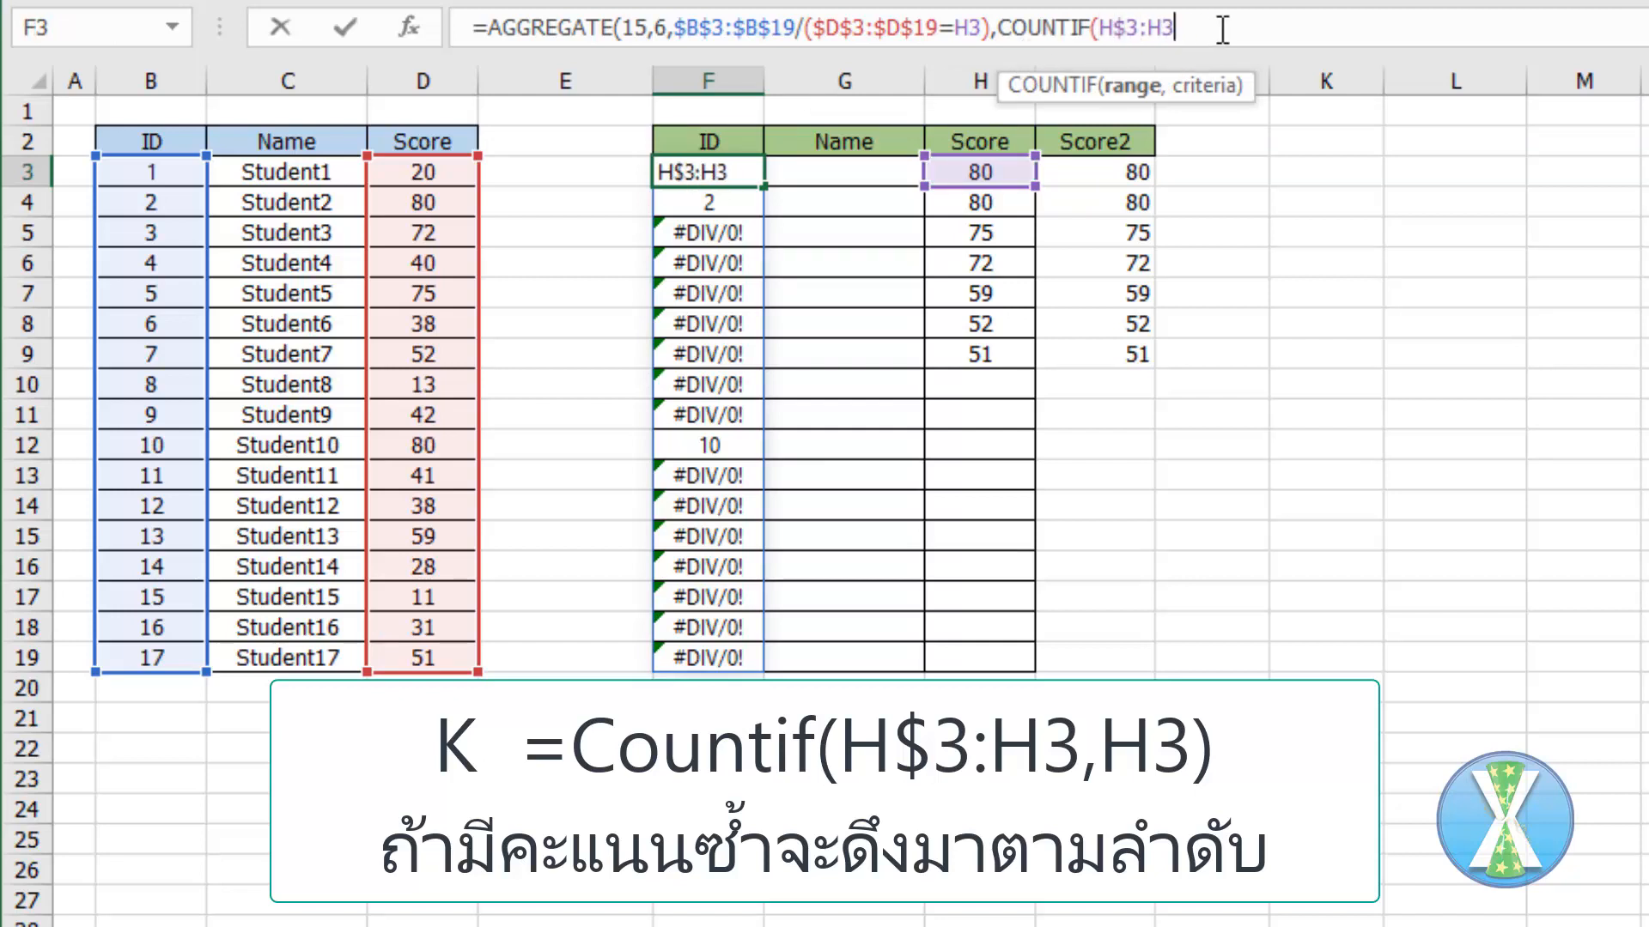
- Set the COUNTIF criteria to H3, close the F3 formula, and fill it down to F19
type(",")
key("Right")
key("Right")
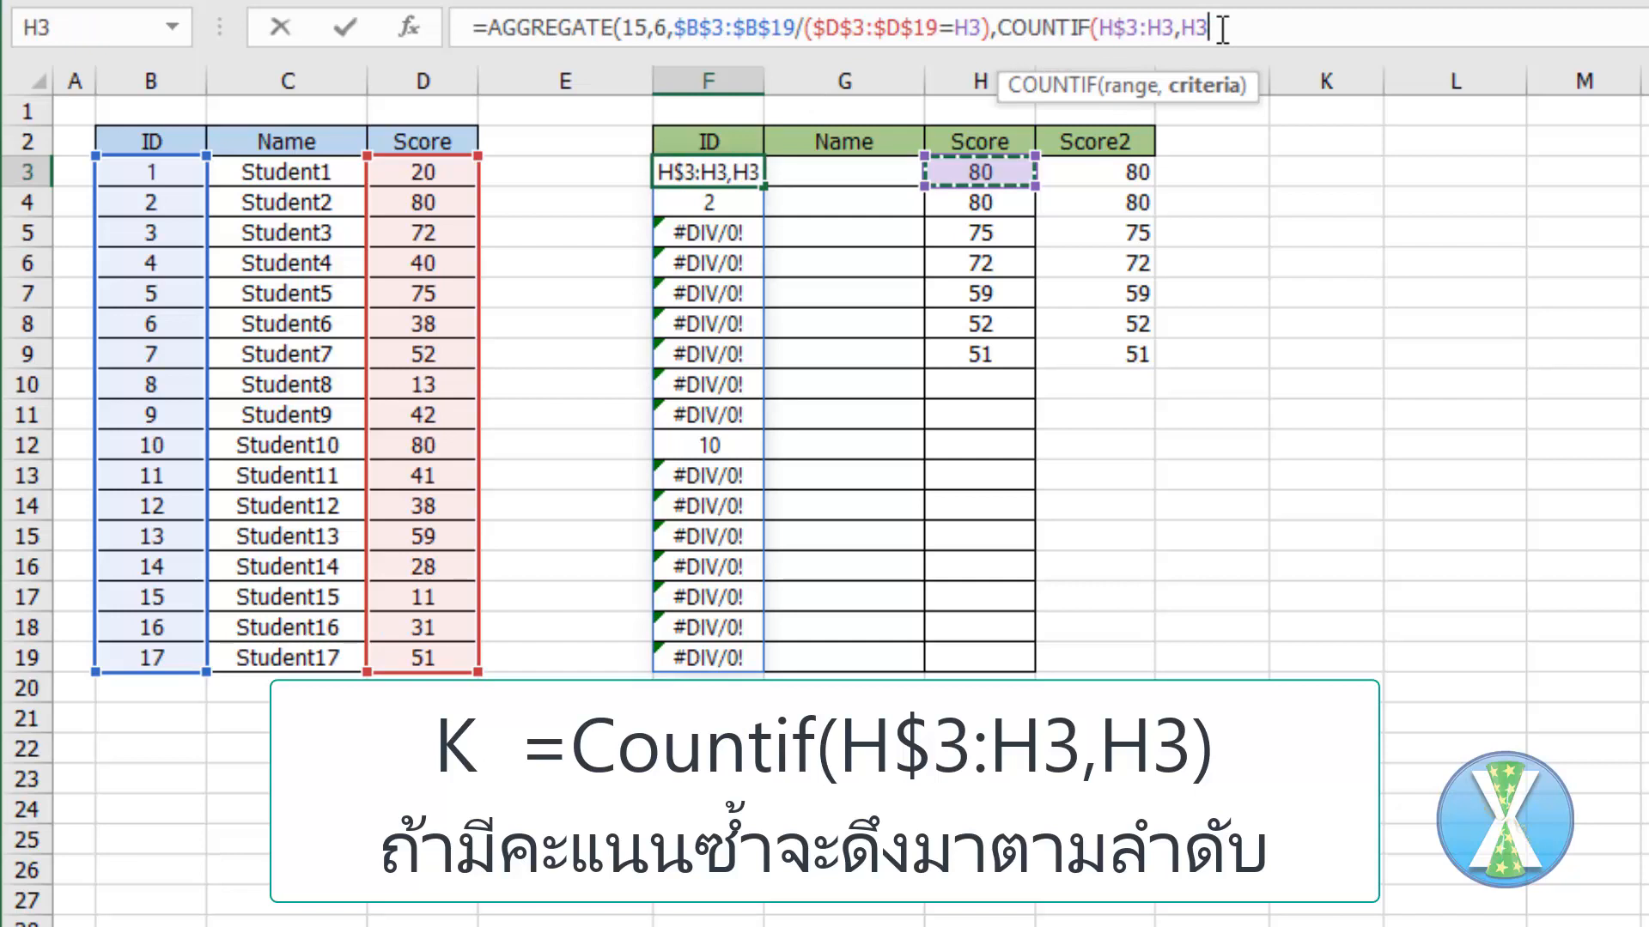
type("))")
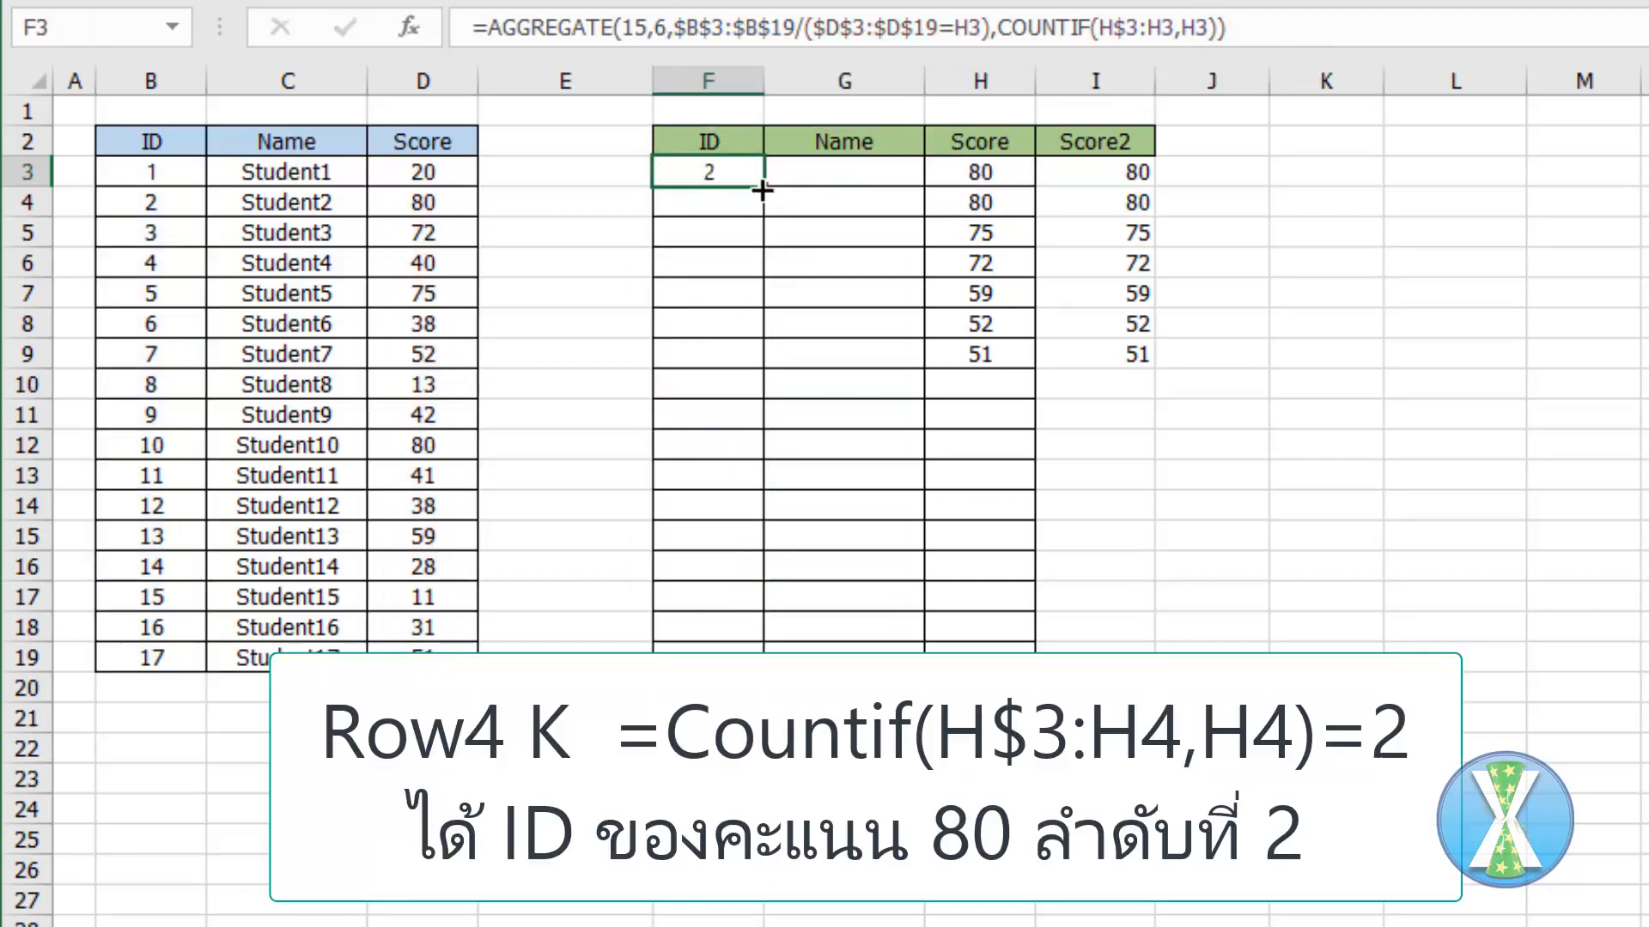
double_click(762, 186)
- Wrap the F3 formula in IF so it returns "" when H3="", and fill it down to F19
left_click(736, 170)
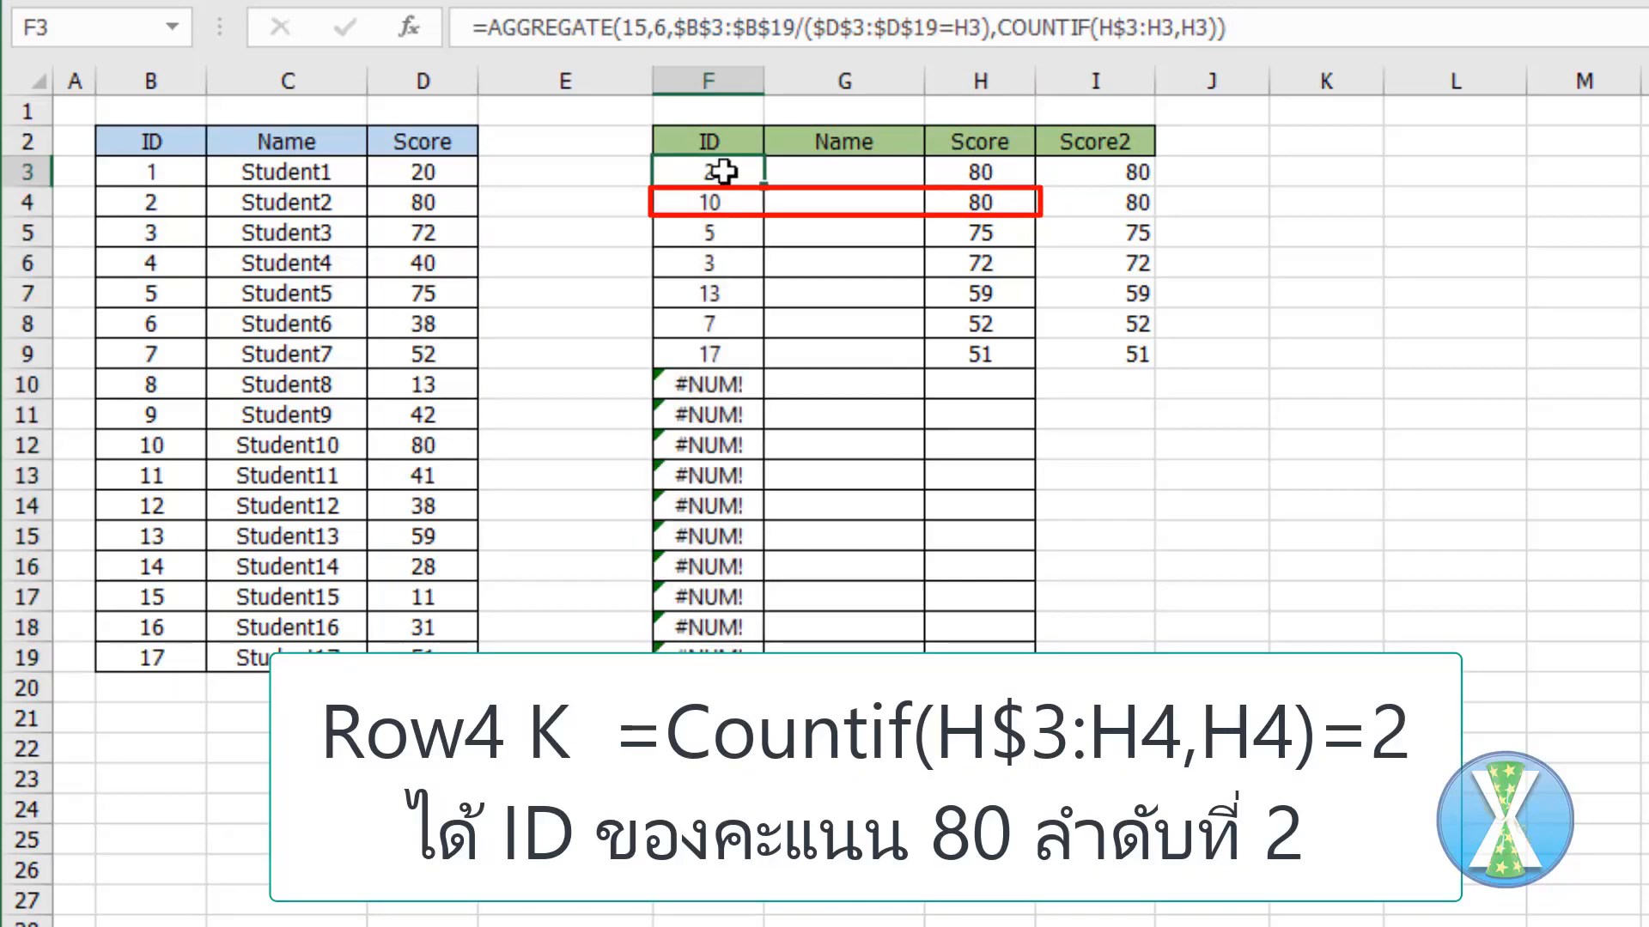
left_click(489, 27)
type("IF(")
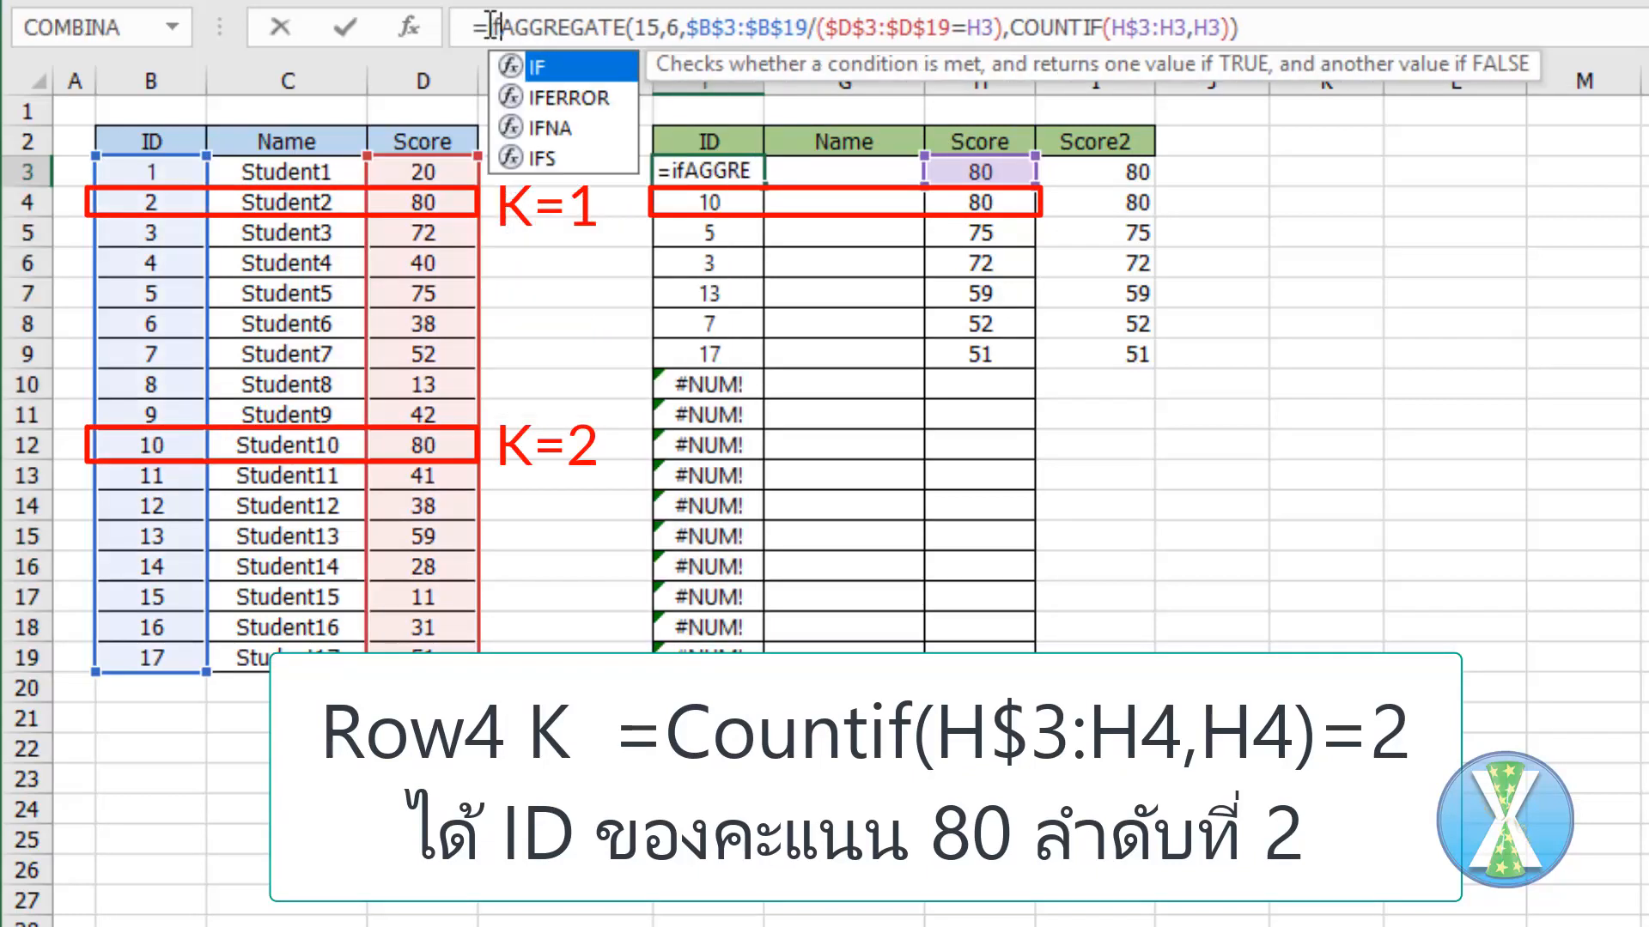
key("Left")
key("Left")
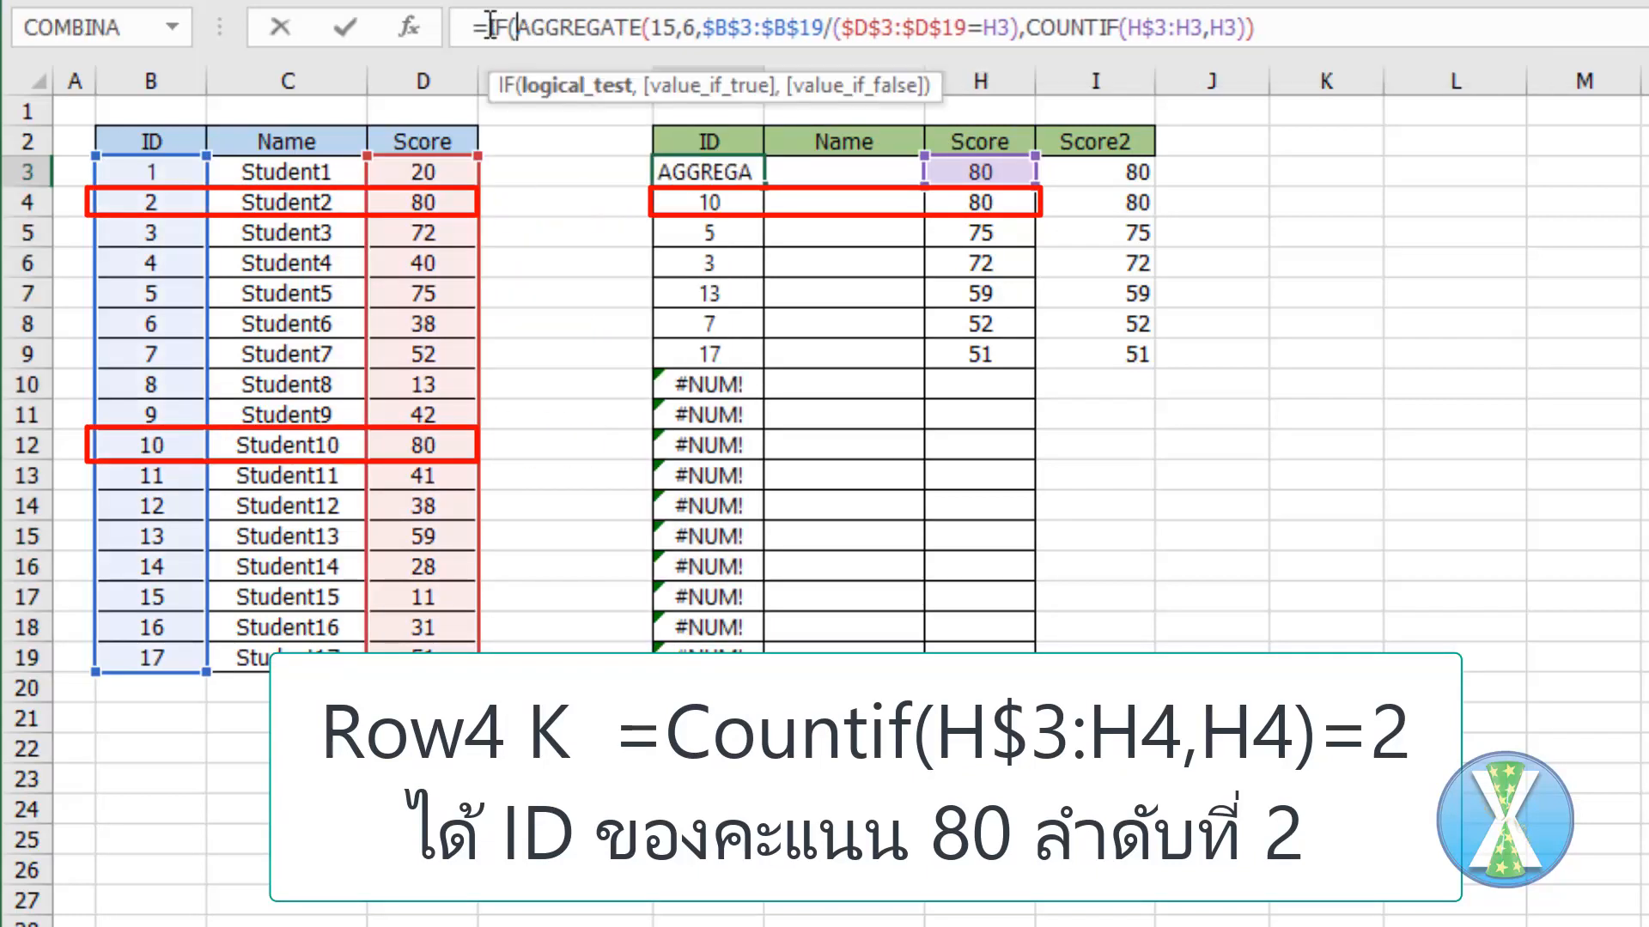
type("H3=")
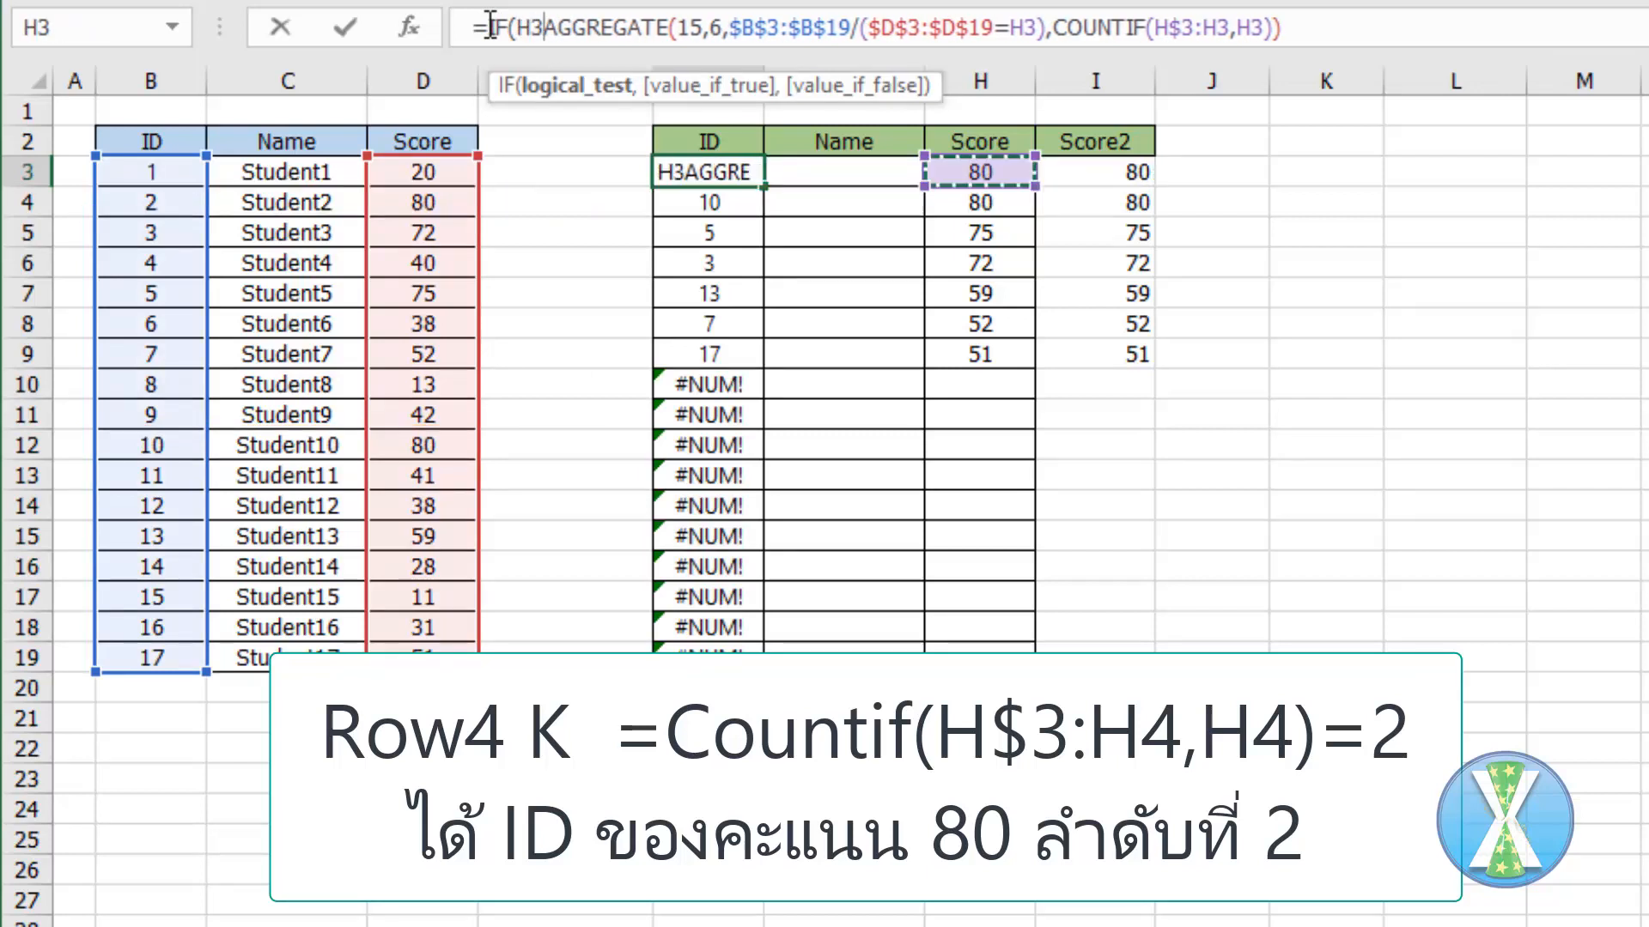
type("\"\"")
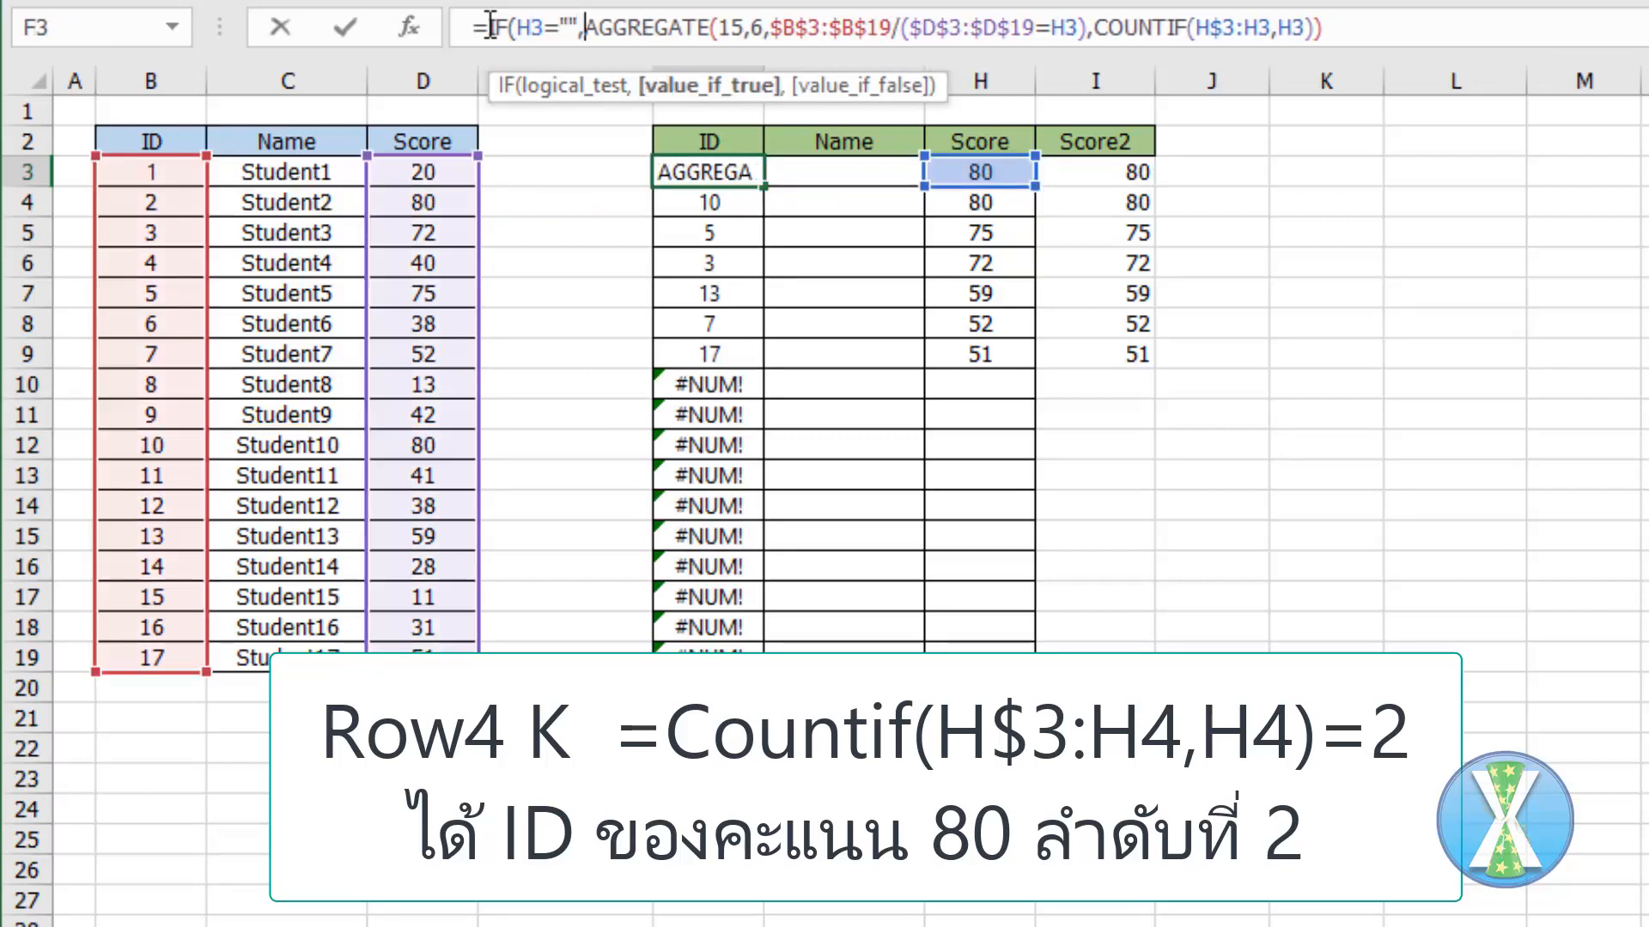
type(",\"\",")
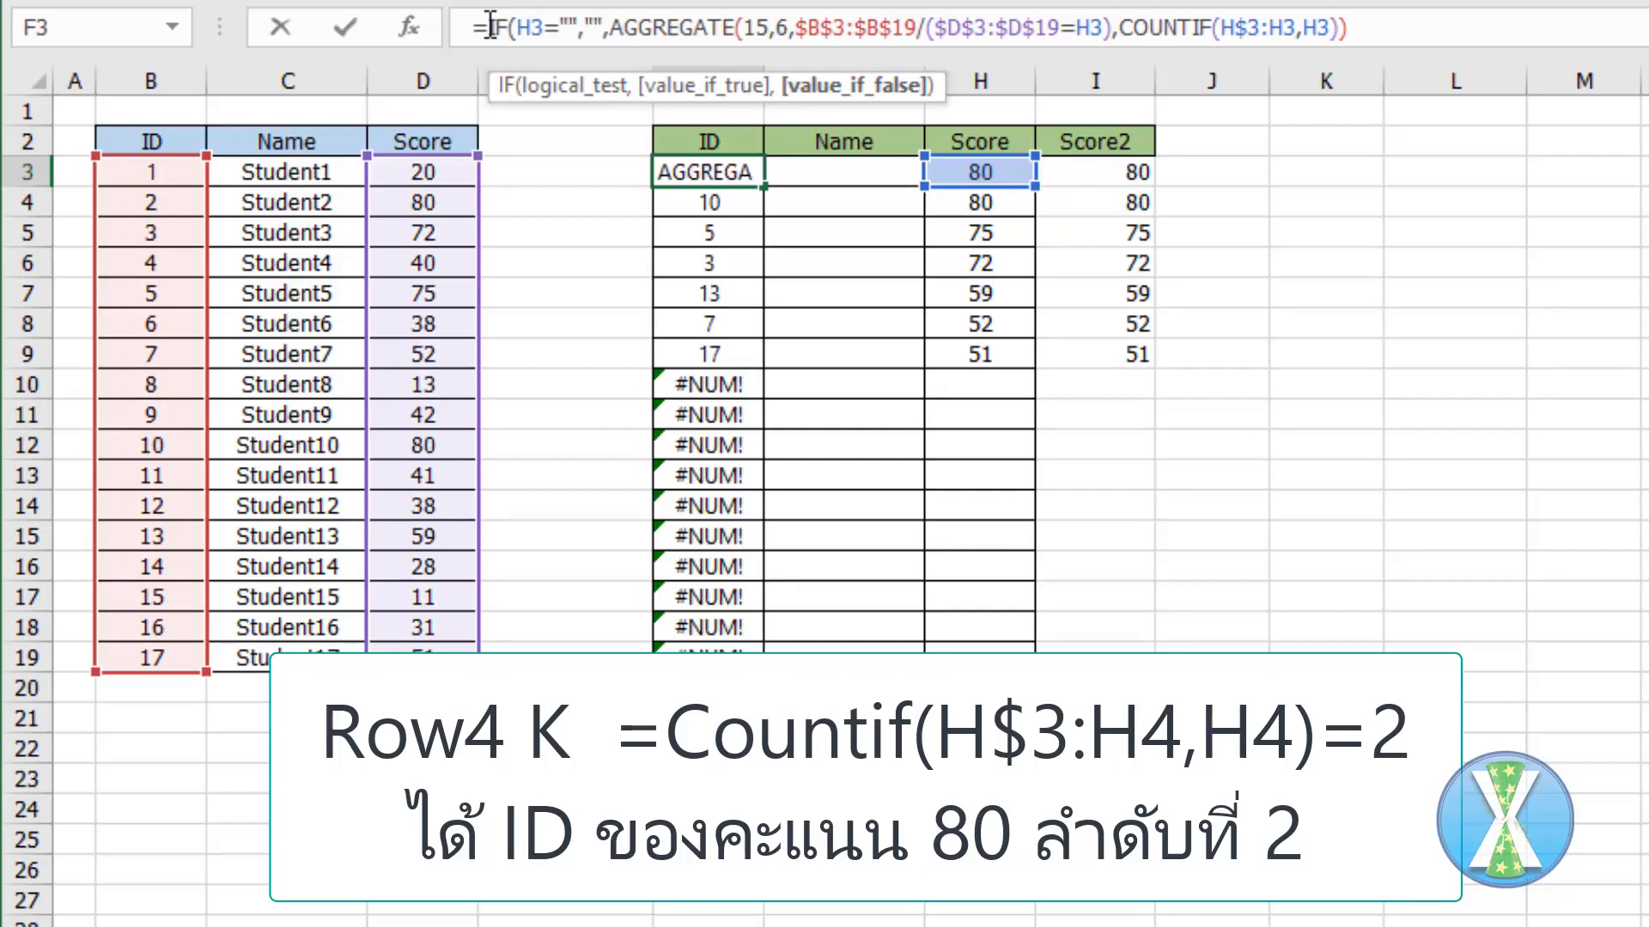
key("ctrl+Return")
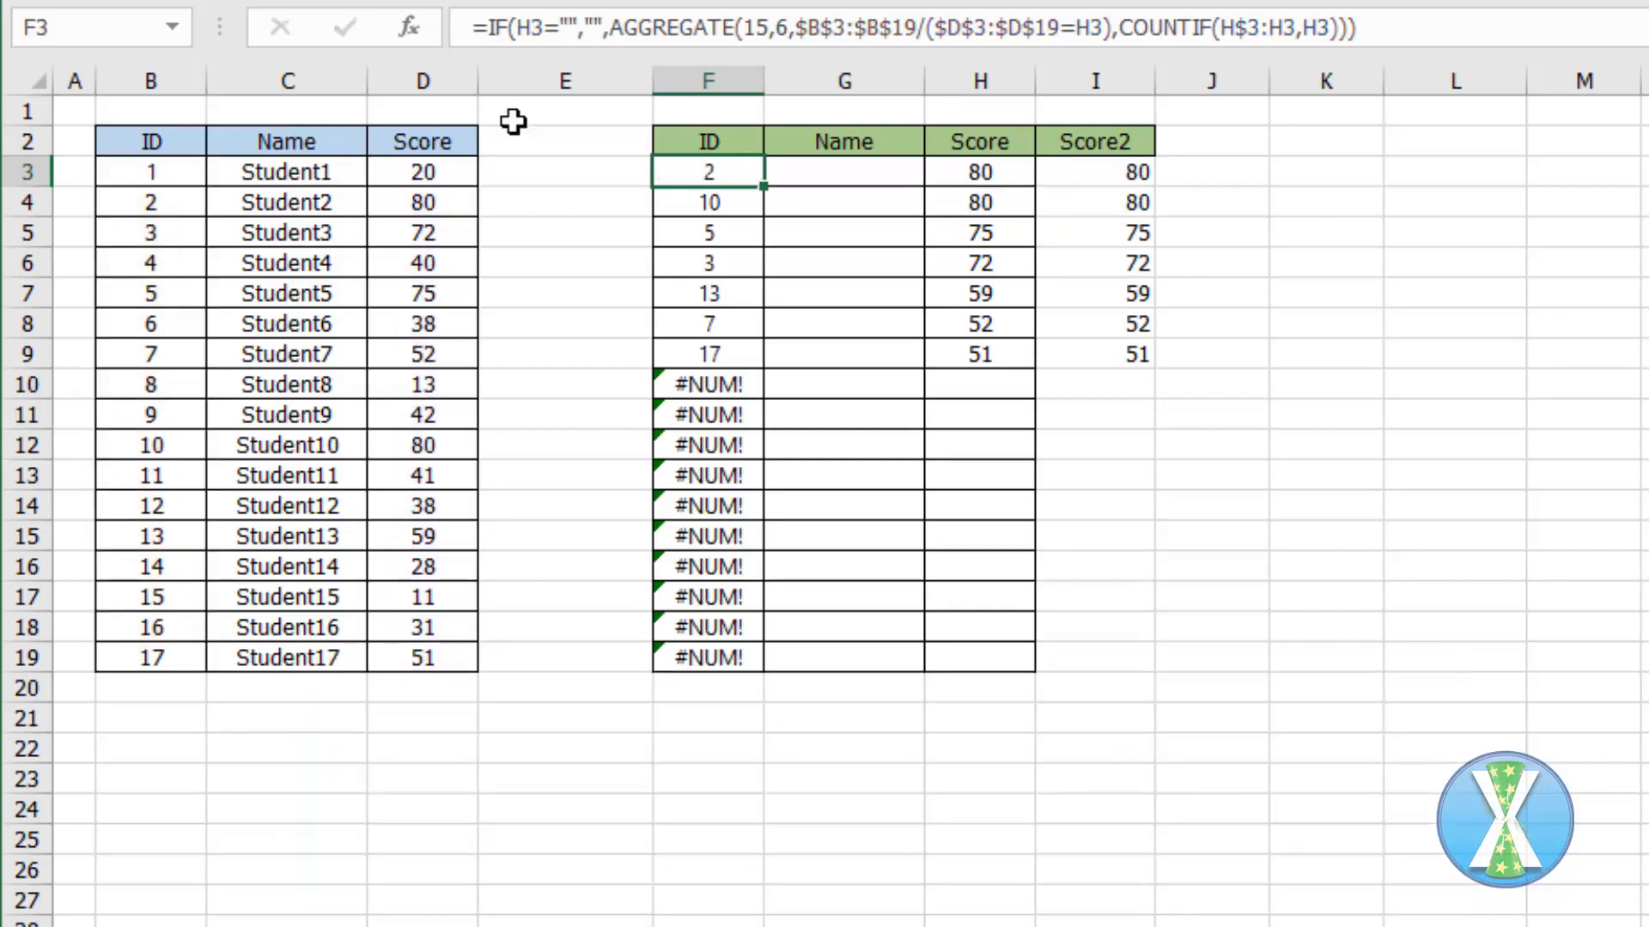
double_click(762, 186)
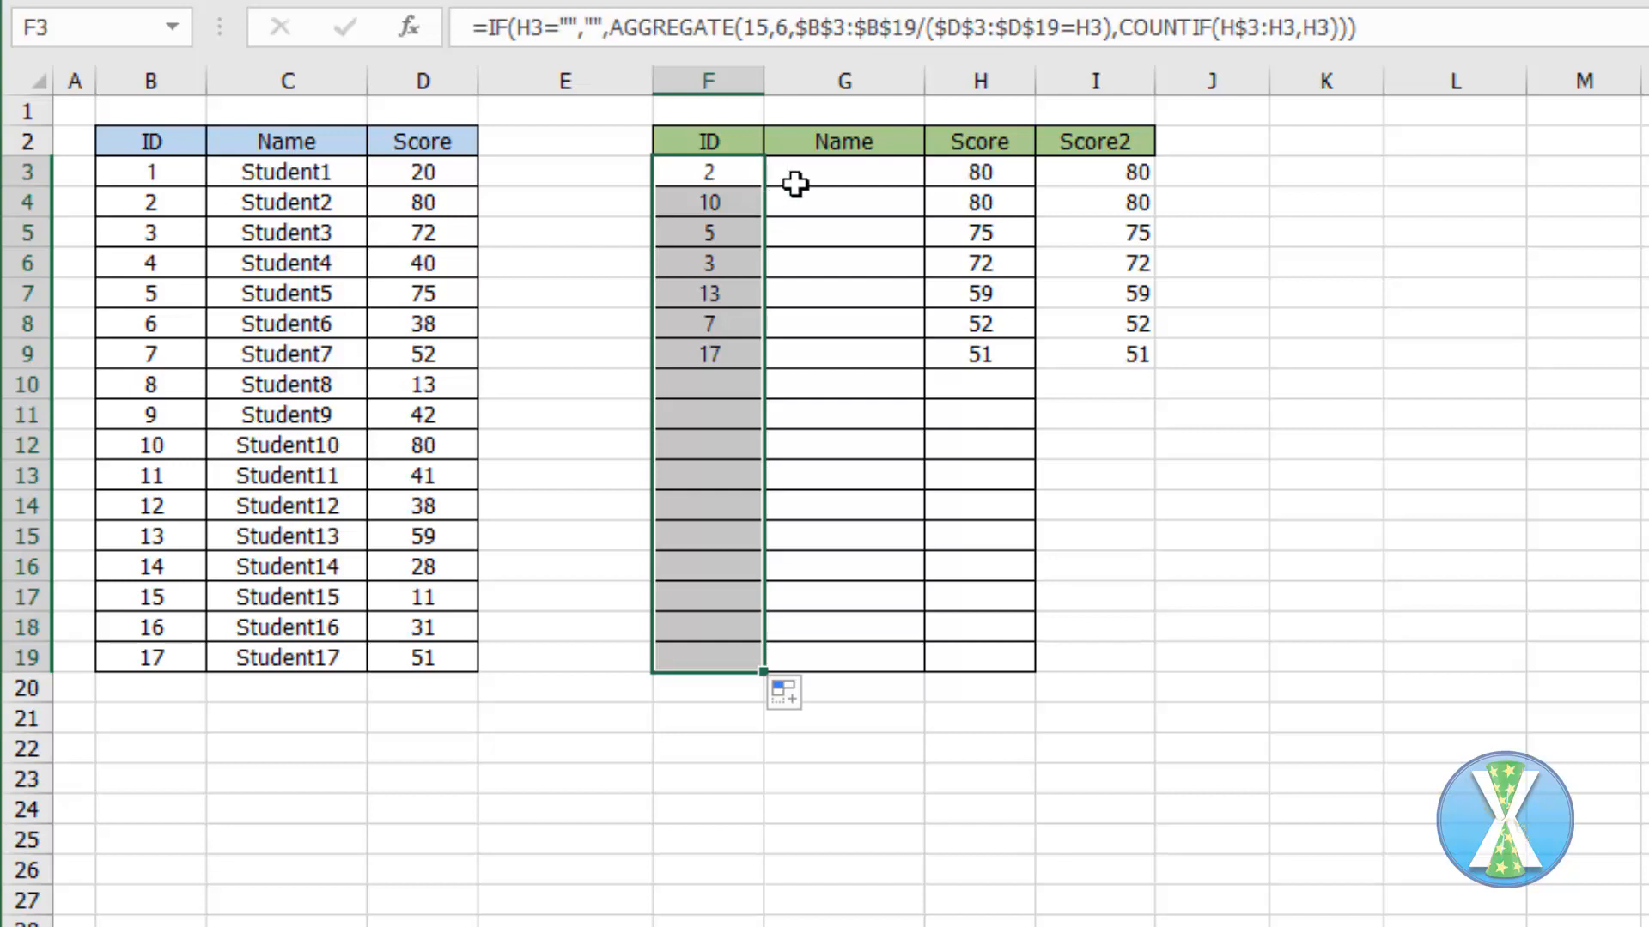
- Start an IF formula in G3 under Name that returns "" when H3="" and otherwise calls VLOOKUP
left_click(796, 183)
type("=")
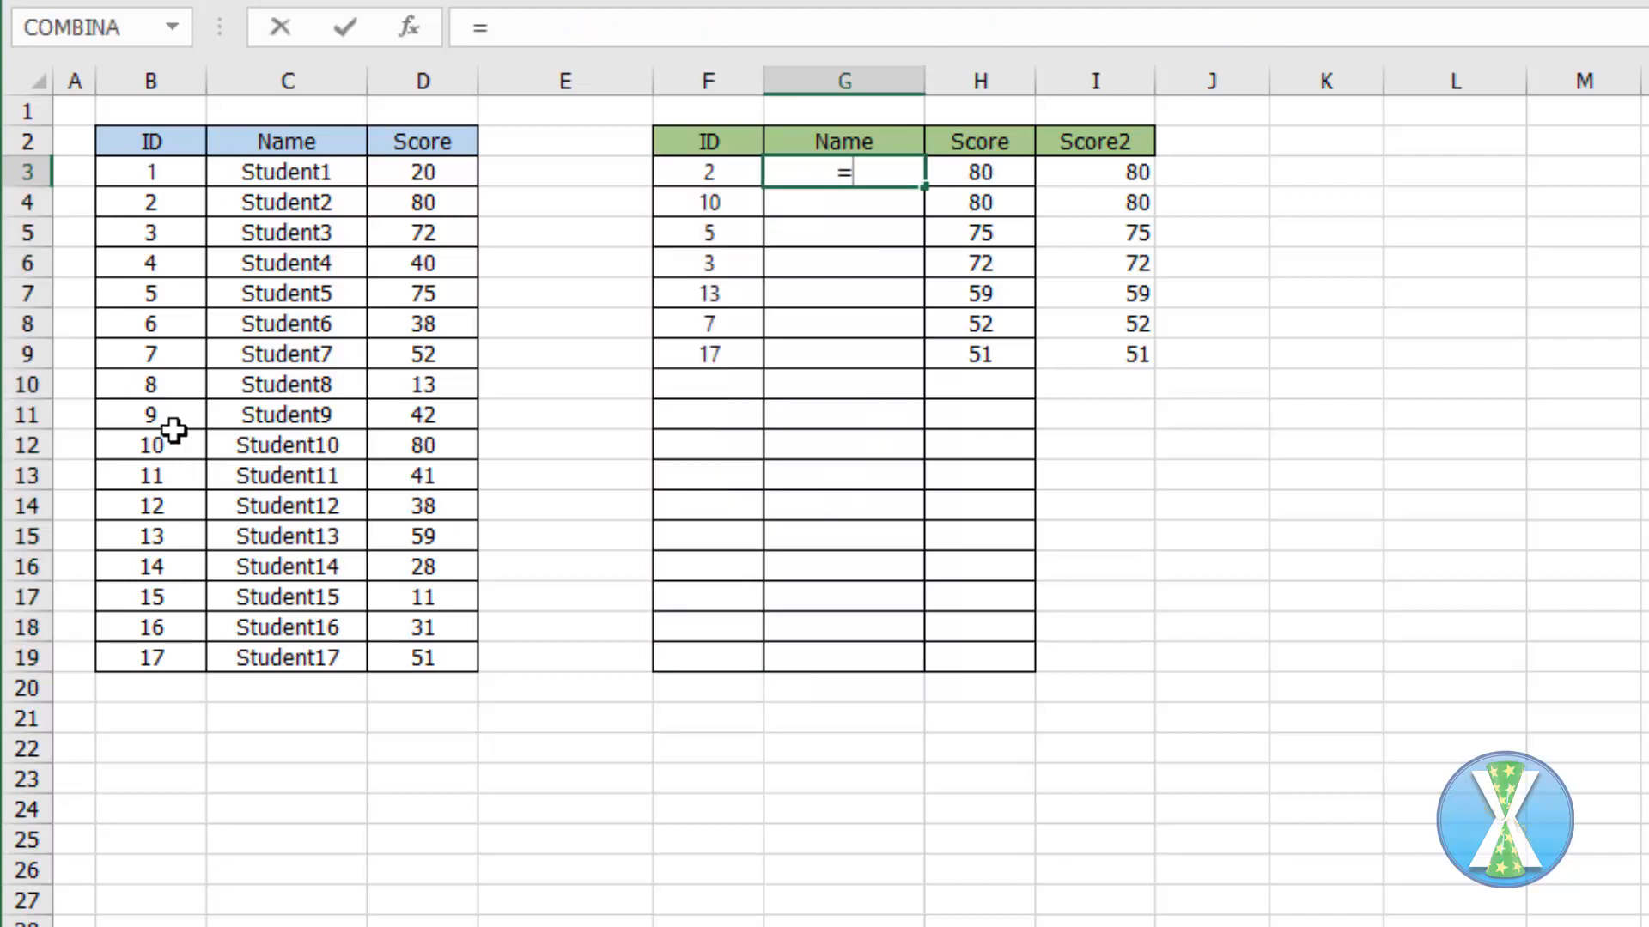
type("if")
key("Tab")
key("Right")
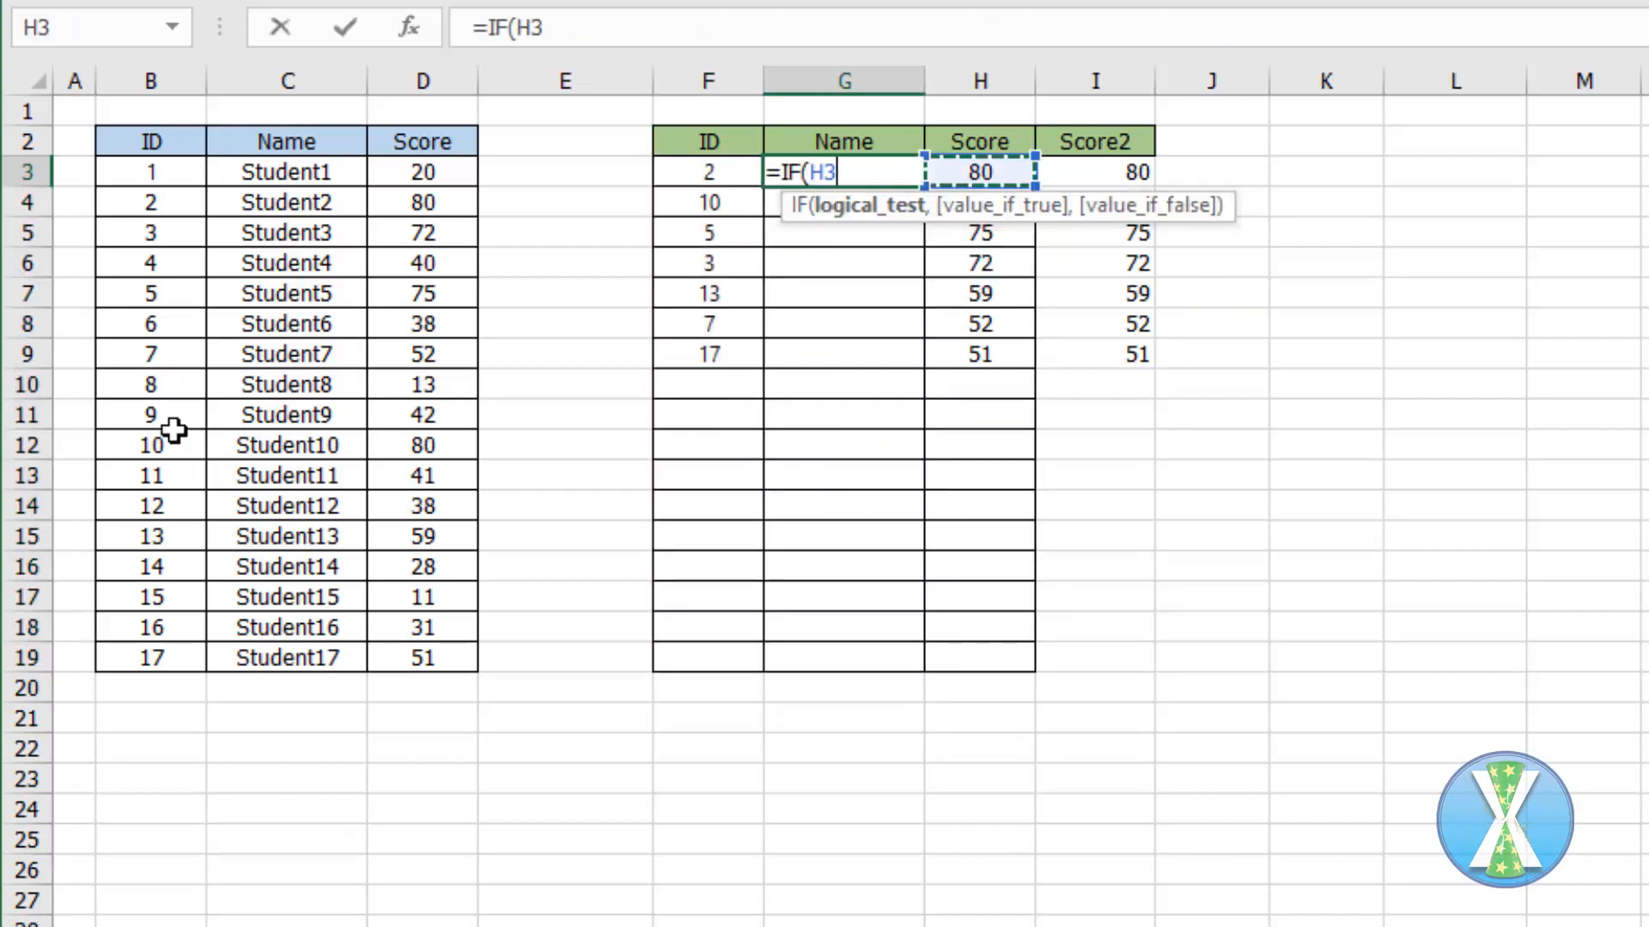
type("=\"\"")
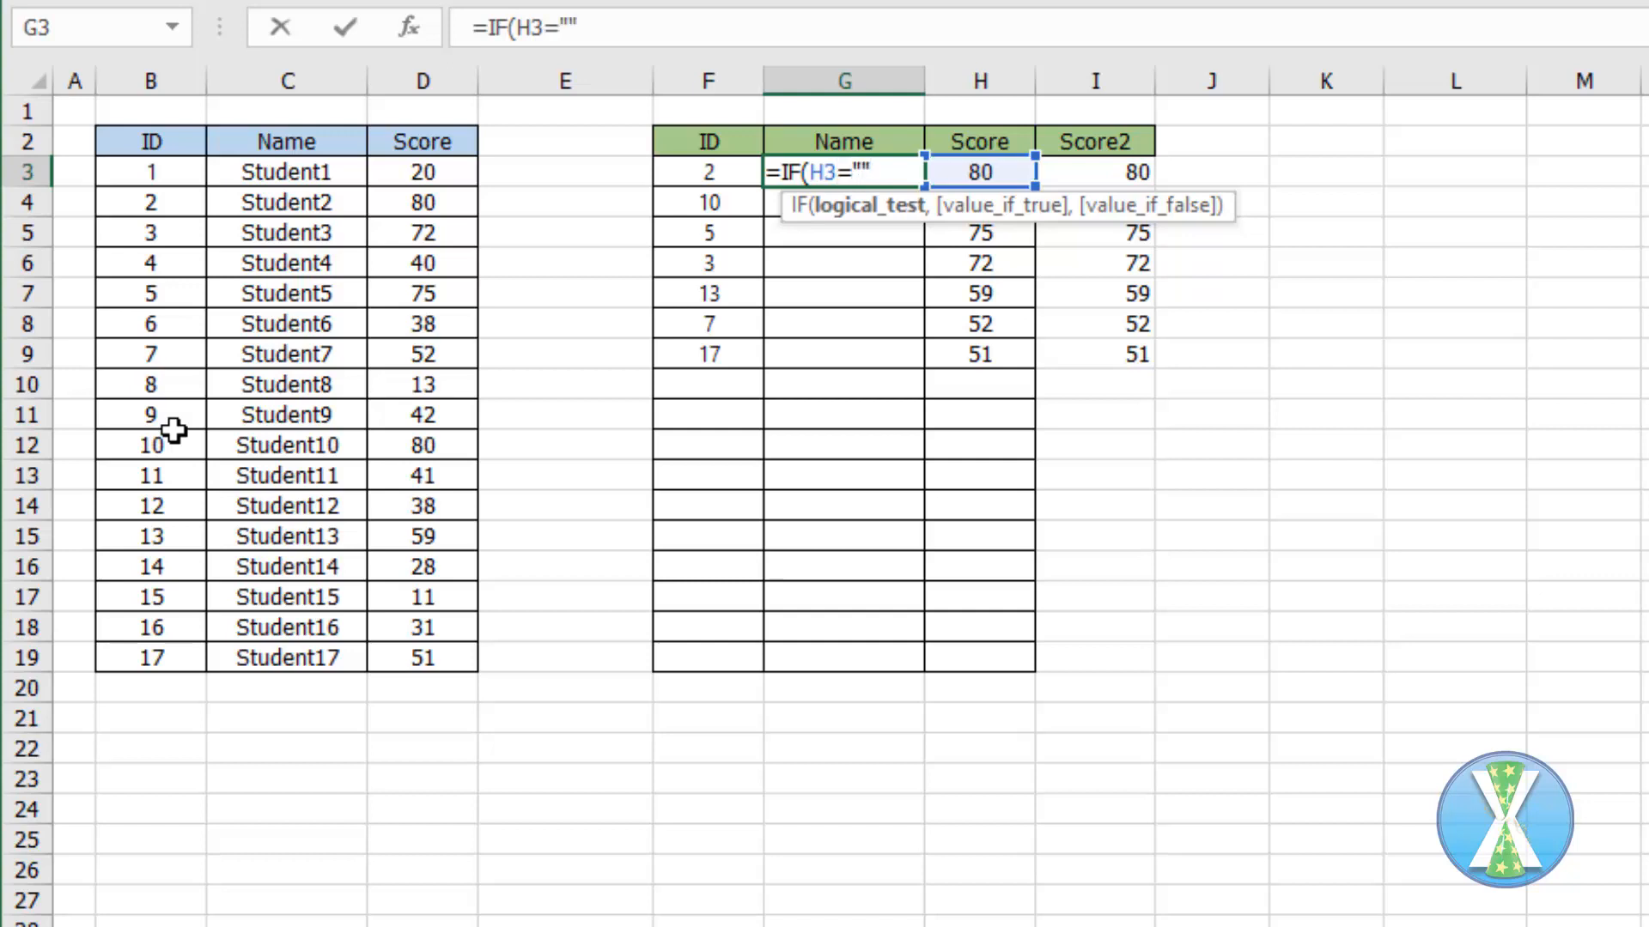
type(",\"\",vlo")
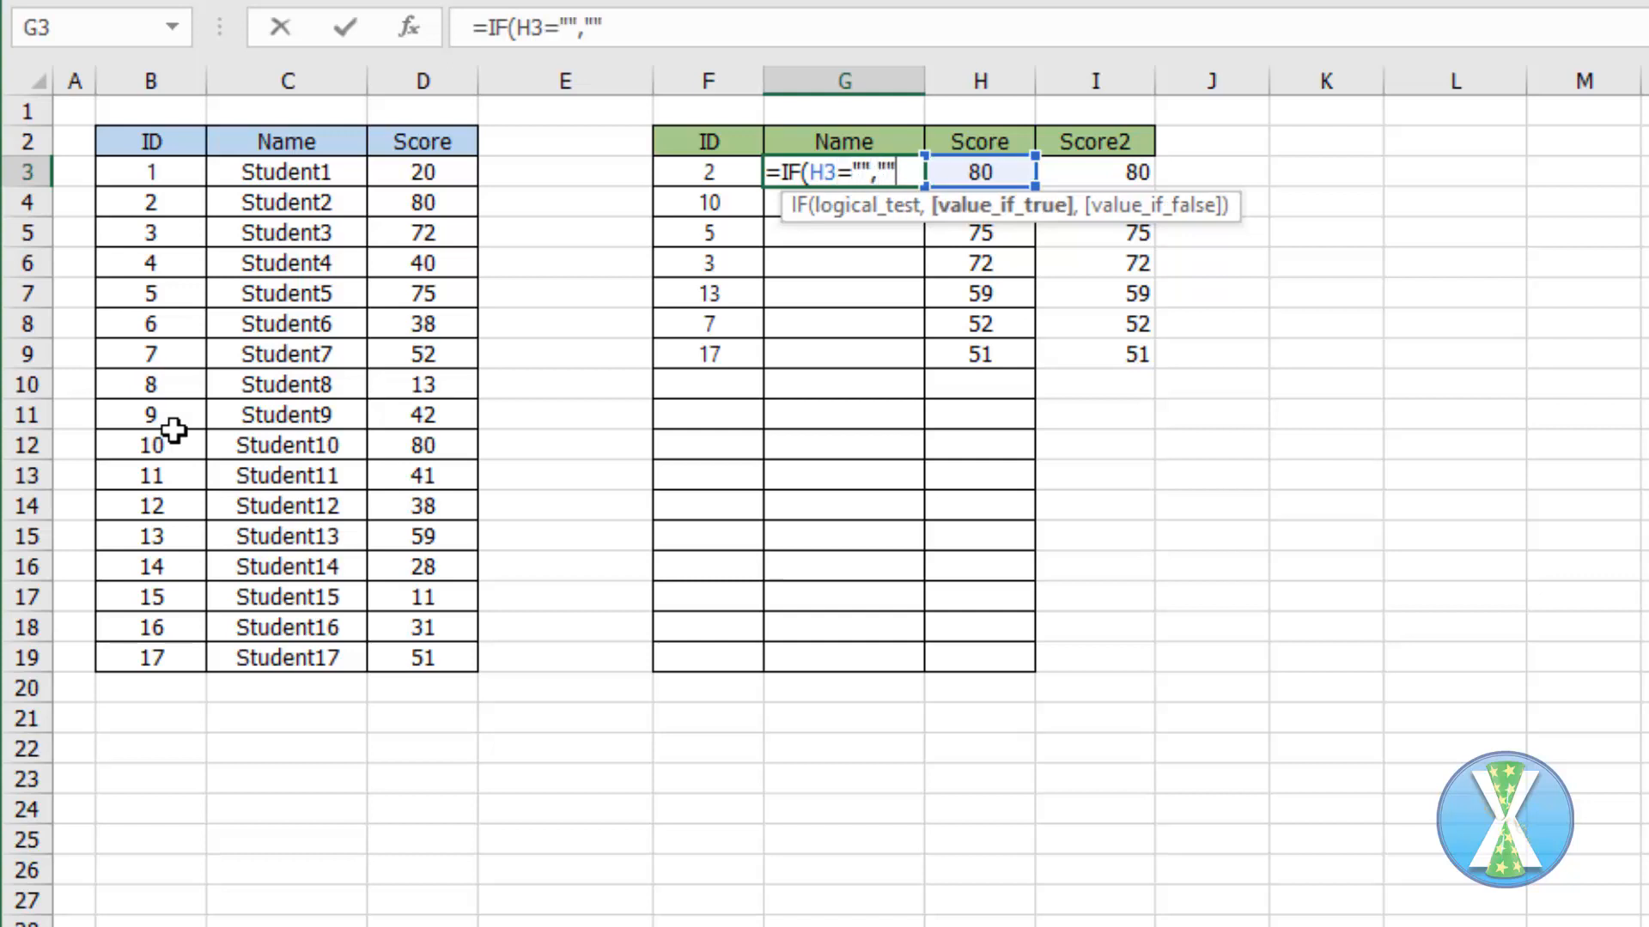
key("Tab")
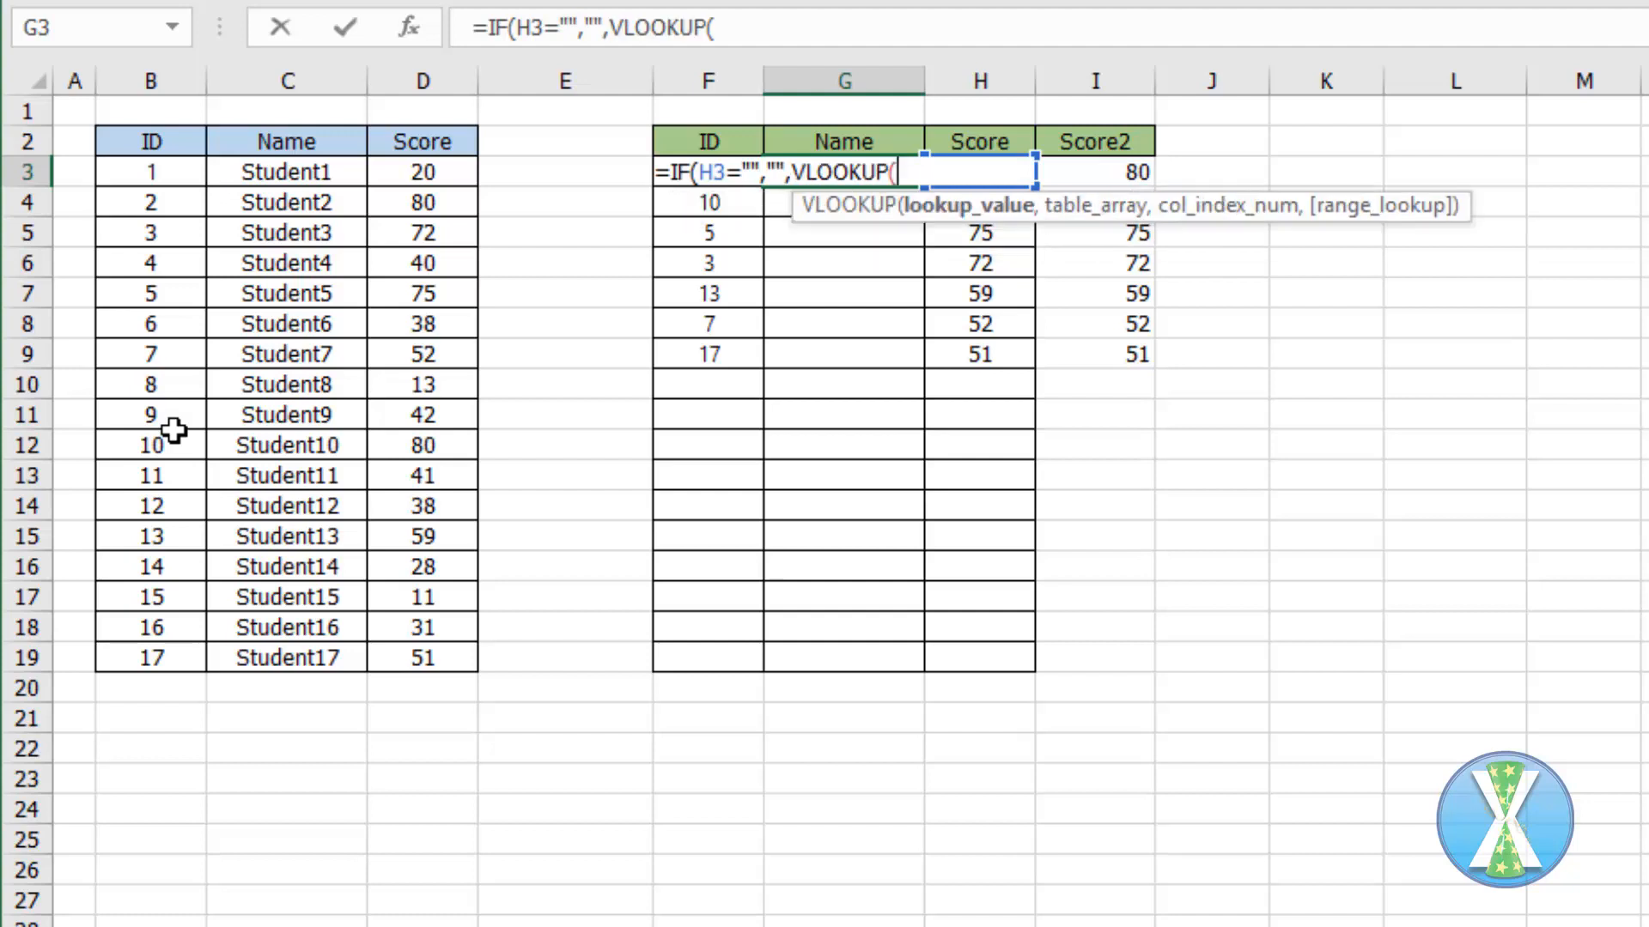
- Give the VLOOKUP in G3 the lookup value F3 and the absolute table array $B$3:$D$19
key("Left")
type(",")
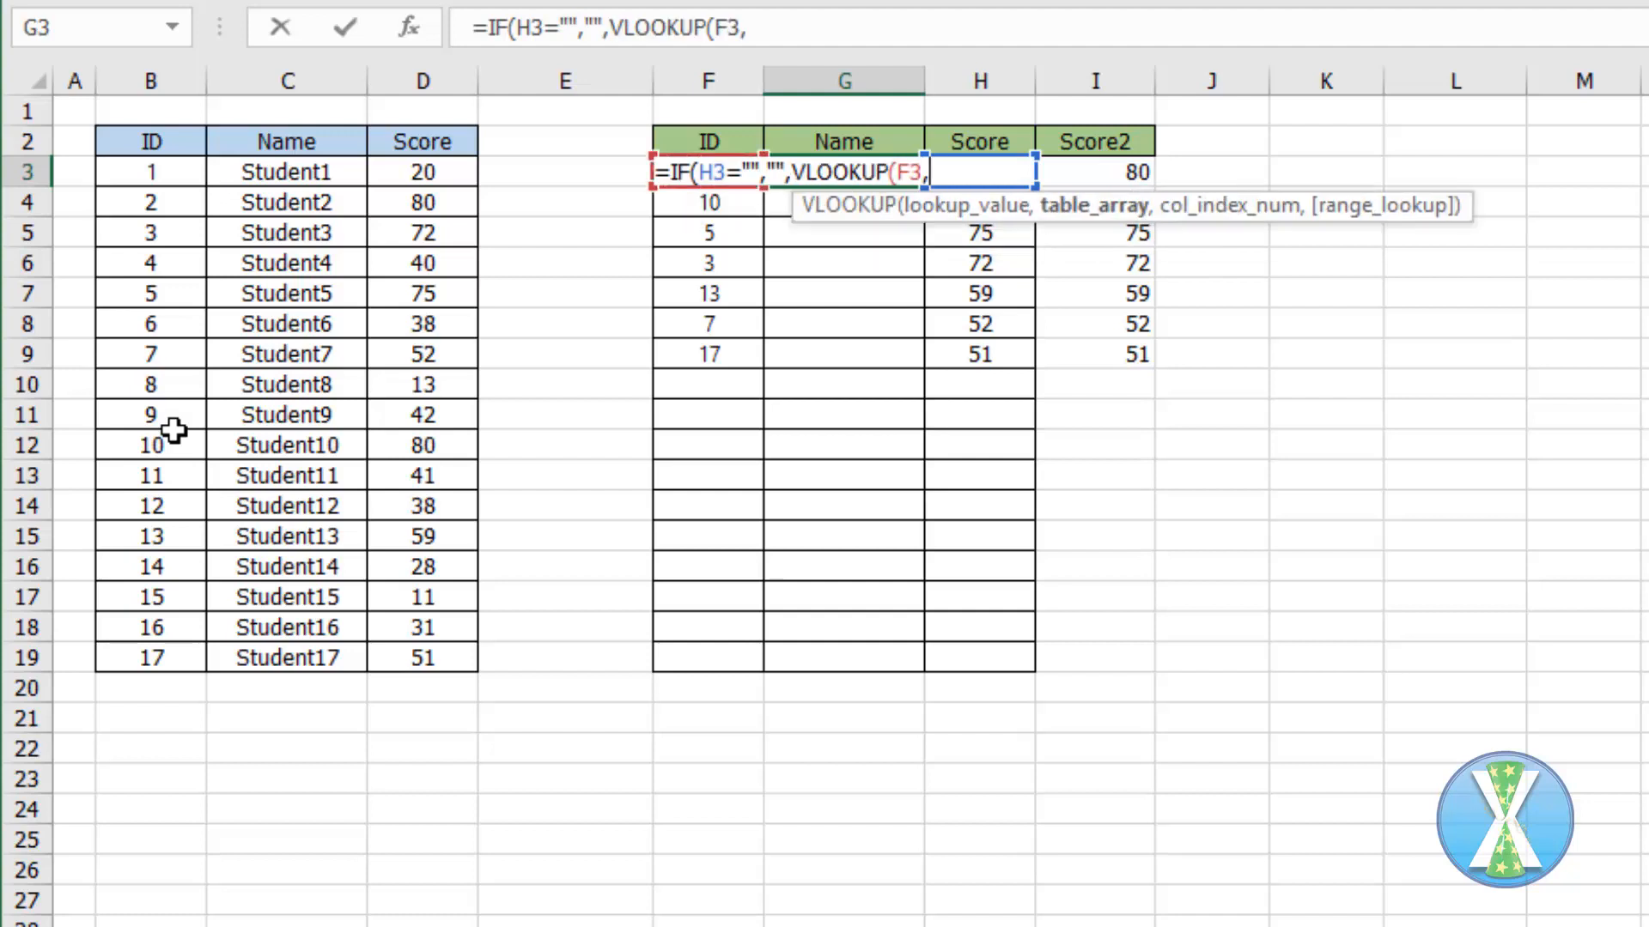
key("Left")
key("Left")
key("Left")
key("Left")
key("Left")
key("ctrl+shift+Right")
key("ctrl+shift+Down")
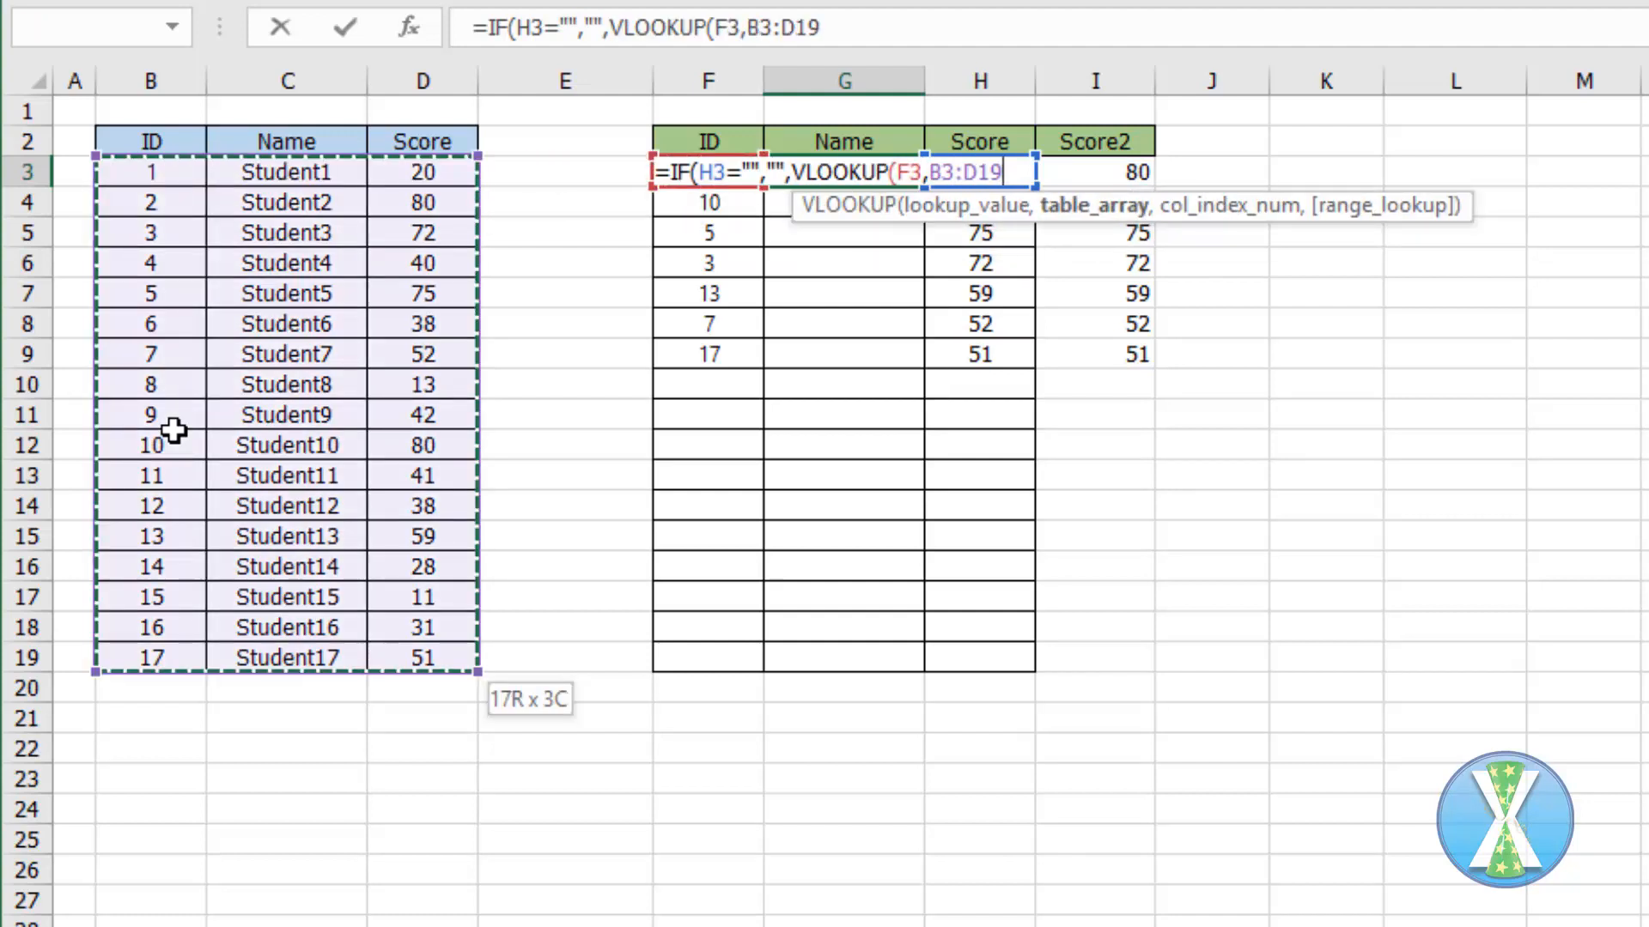
key("F4")
- Set the VLOOKUP column index to 2, close the G3 formula, and fill it down to G19
type(",2)")
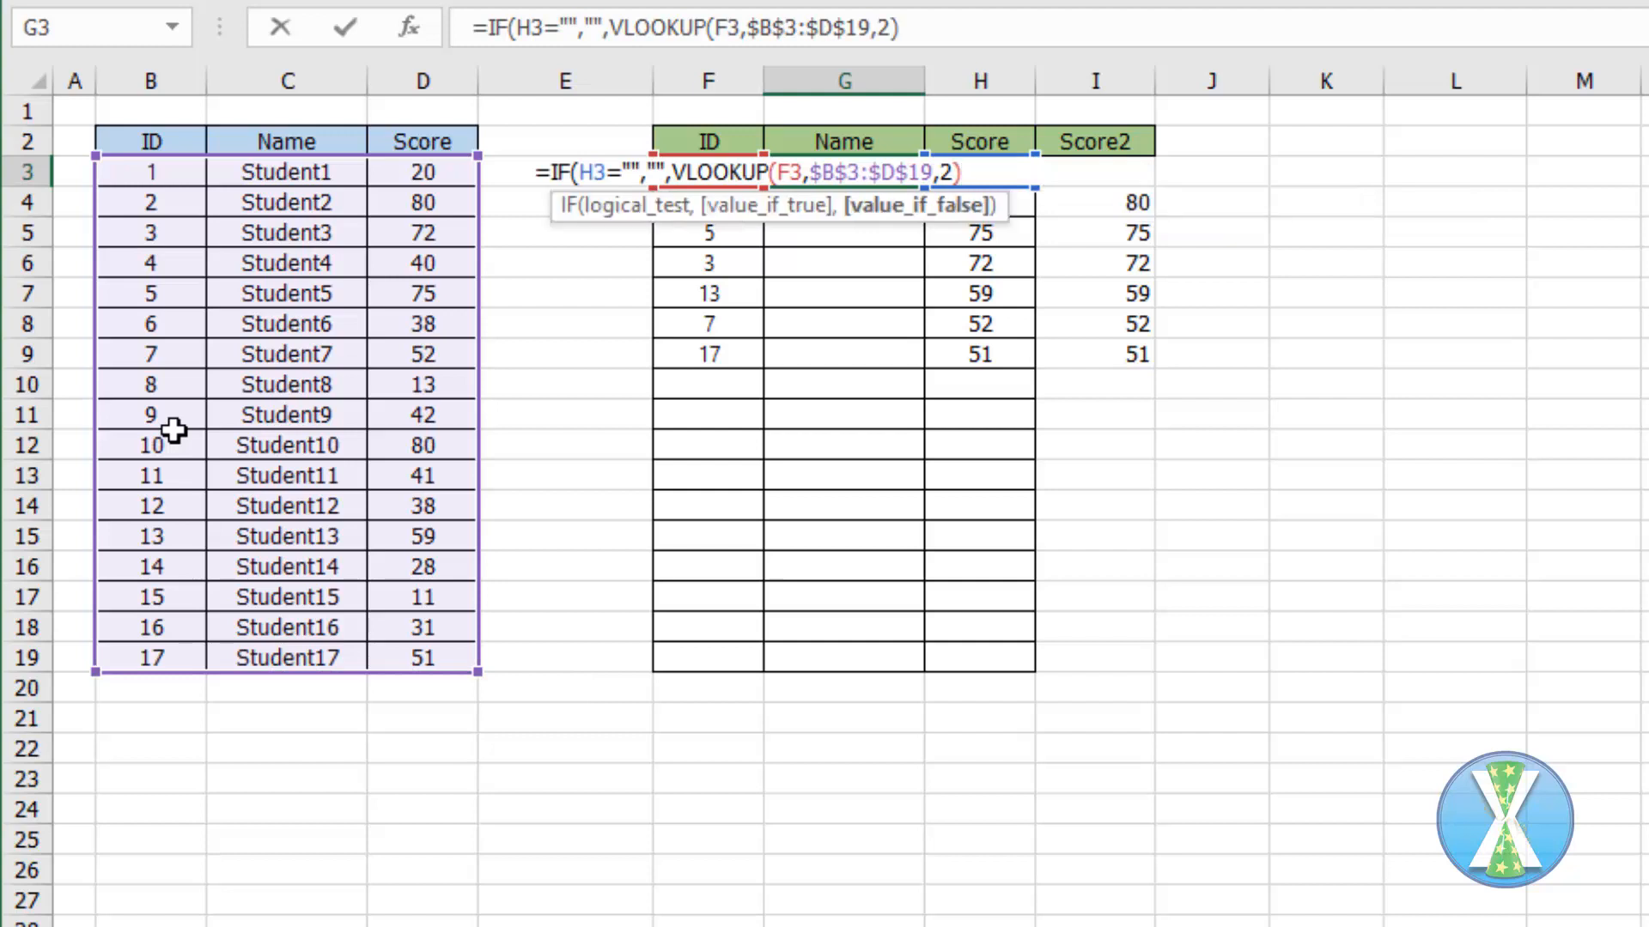
type(")")
key("ctrl+Return")
double_click(924, 186)
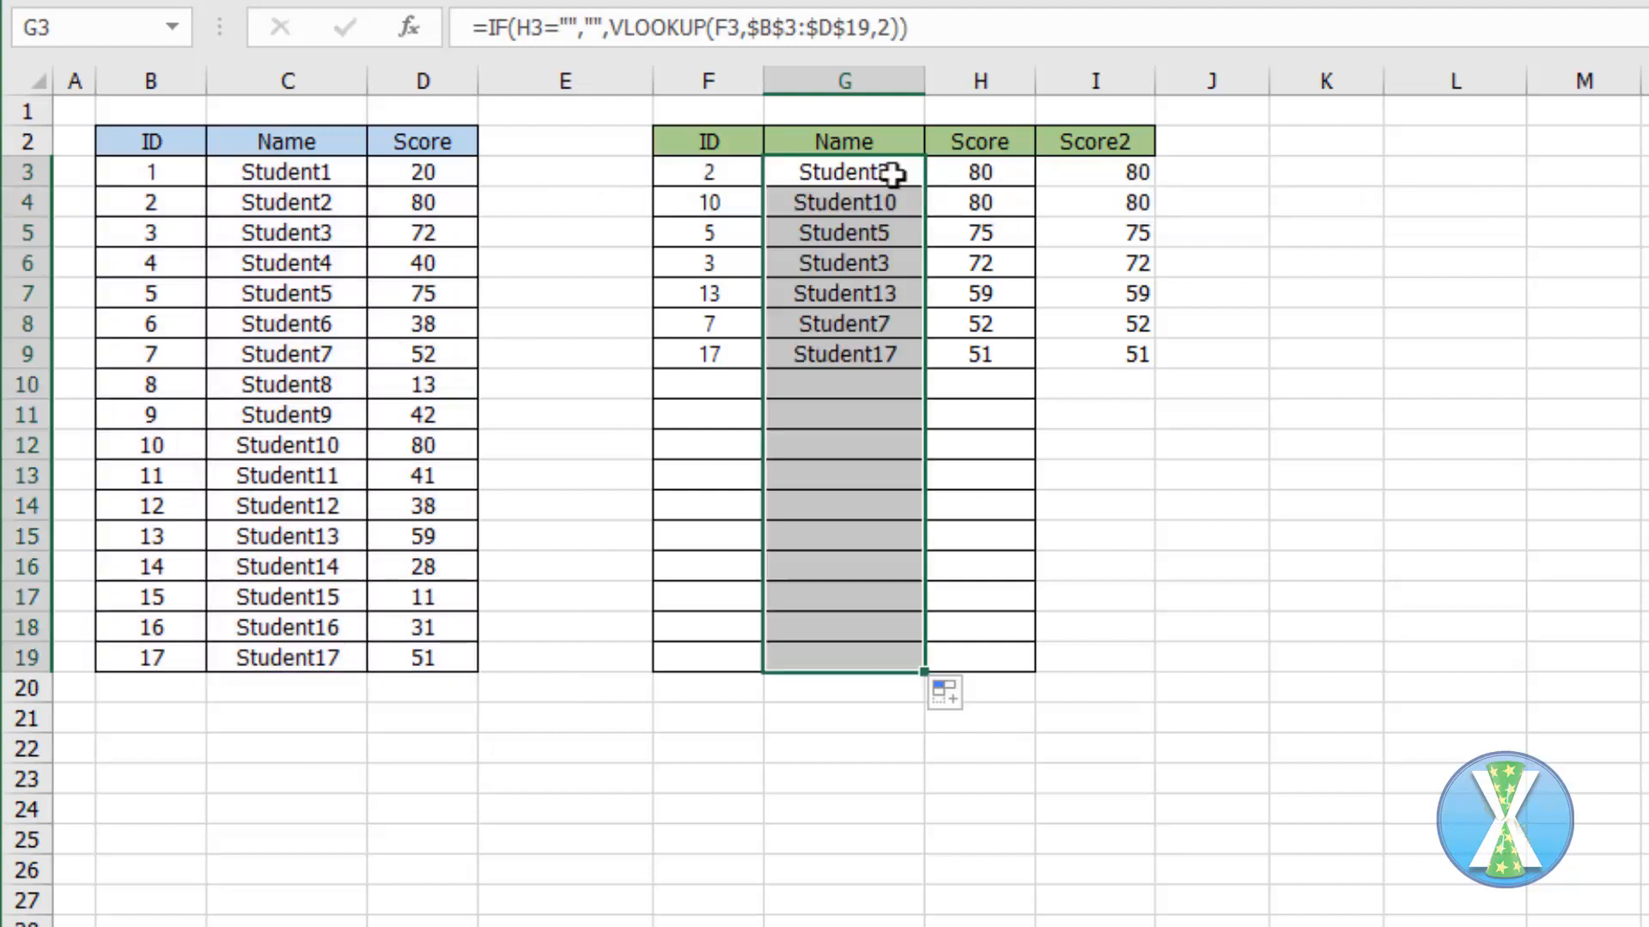
- Change VLOOKUP to LOOKUP in the G3 formula and remove the column index argument
left_click(894, 173)
left_click(624, 23)
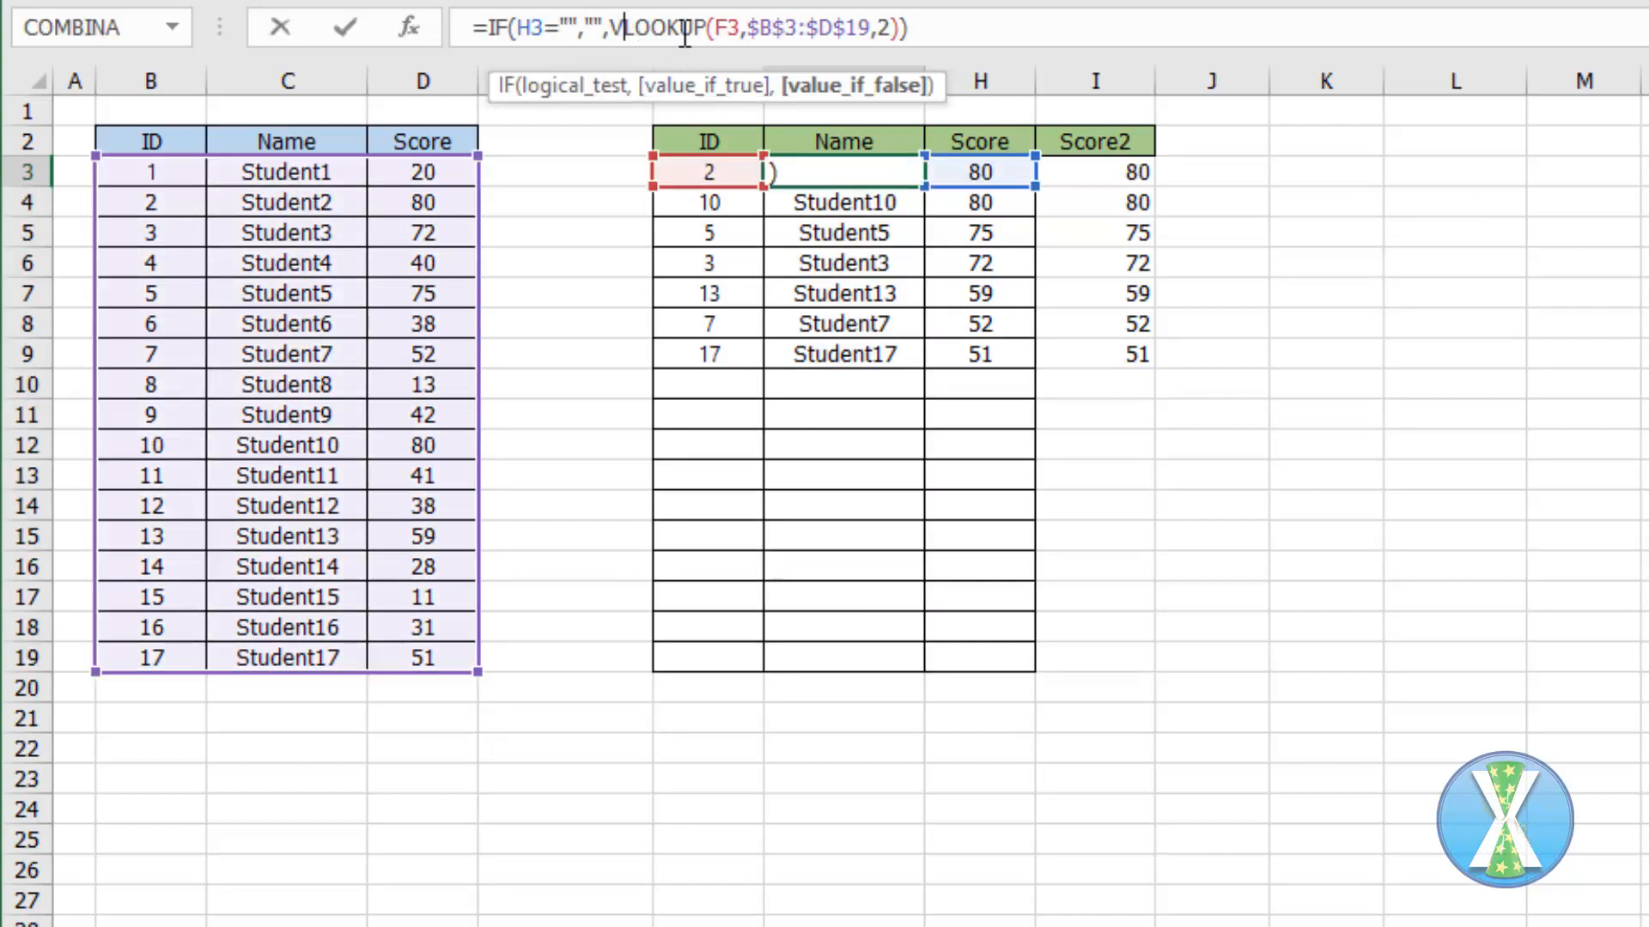
key("BackSpace")
left_click(859, 28)
key("Delete")
key("Delete")
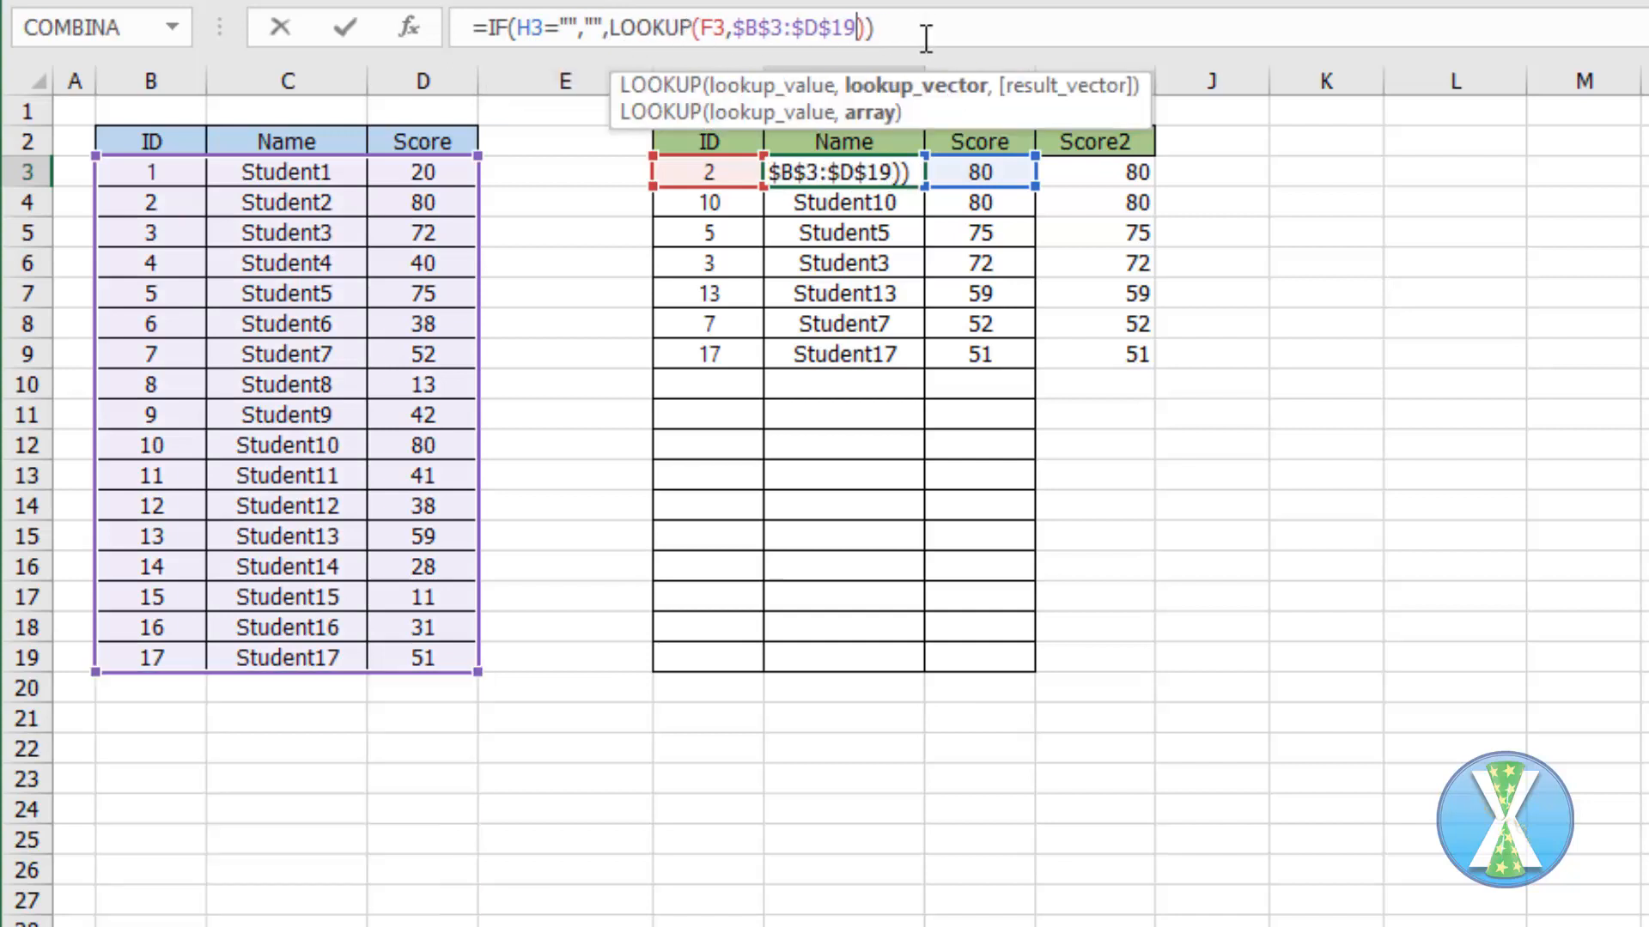
key("ctrl+Return")
- Change the LOOKUP array in G3 to $B$3:$C$19 and fill the formula down to G19
left_click(823, 28)
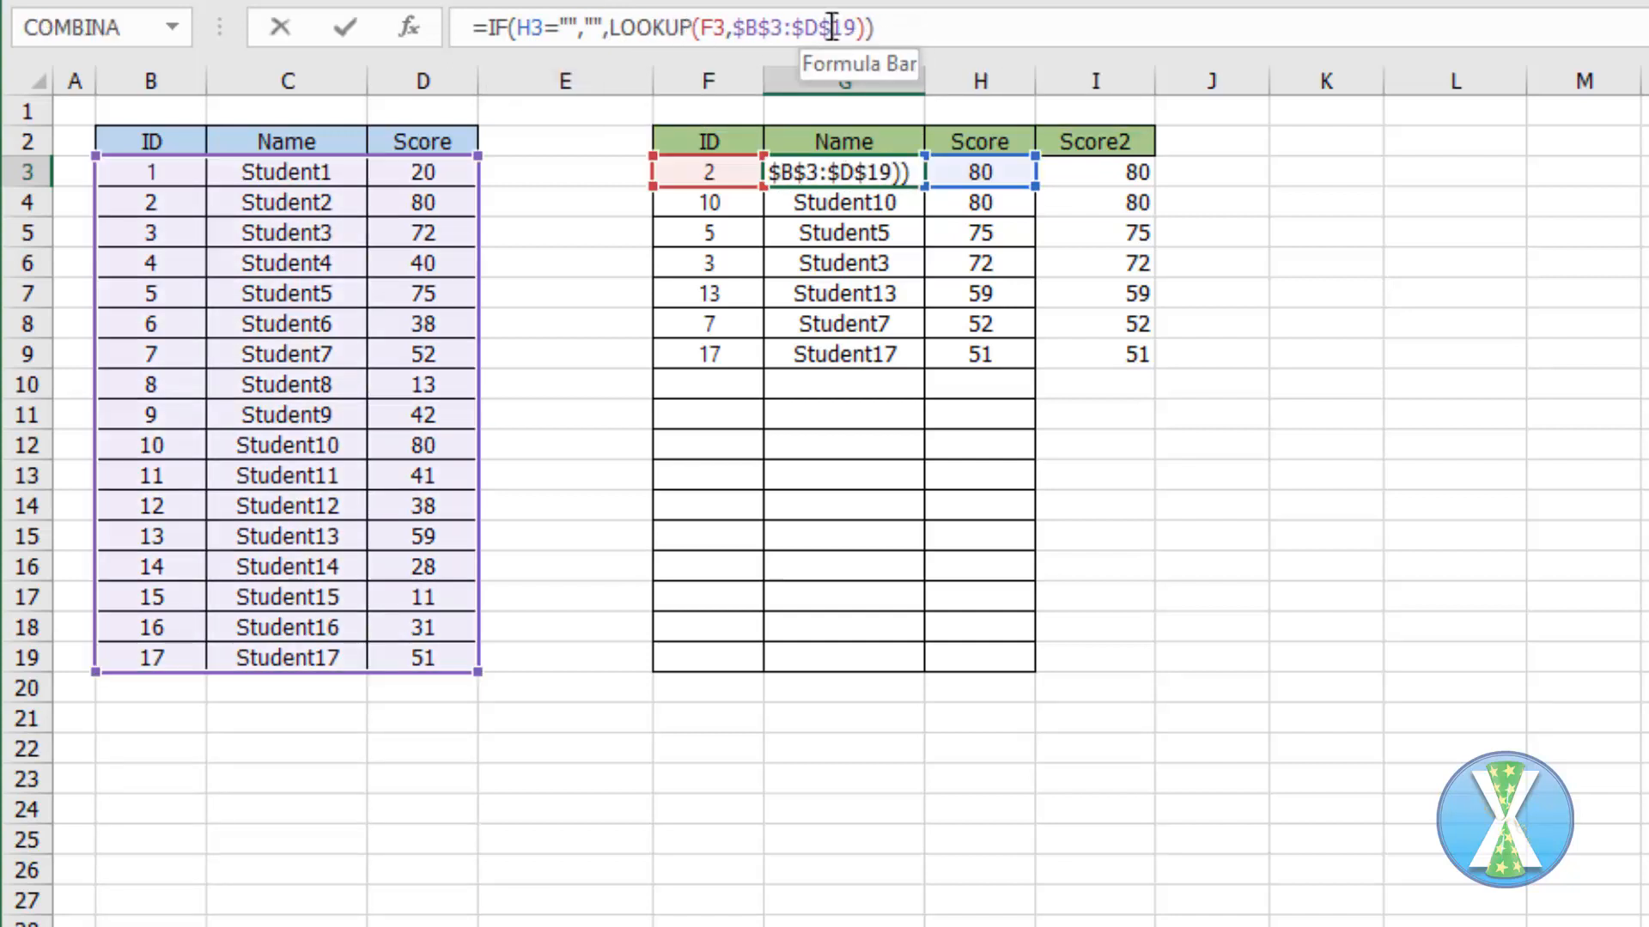
key("BackSpace")
type("C")
key("ctrl+Return")
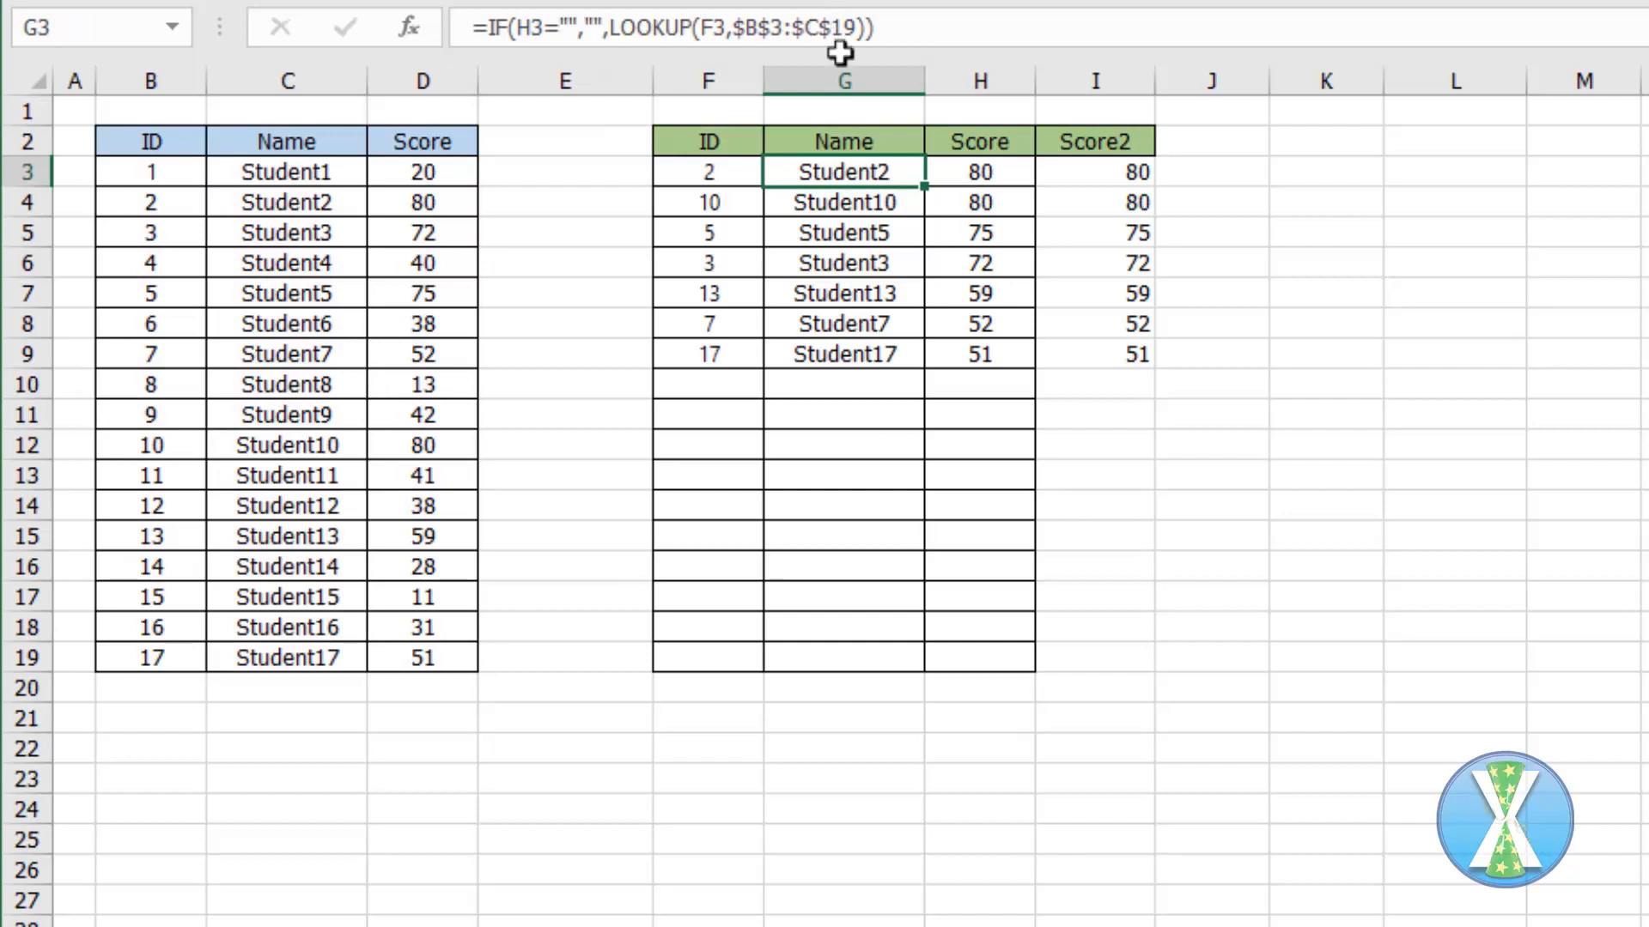
double_click(925, 185)
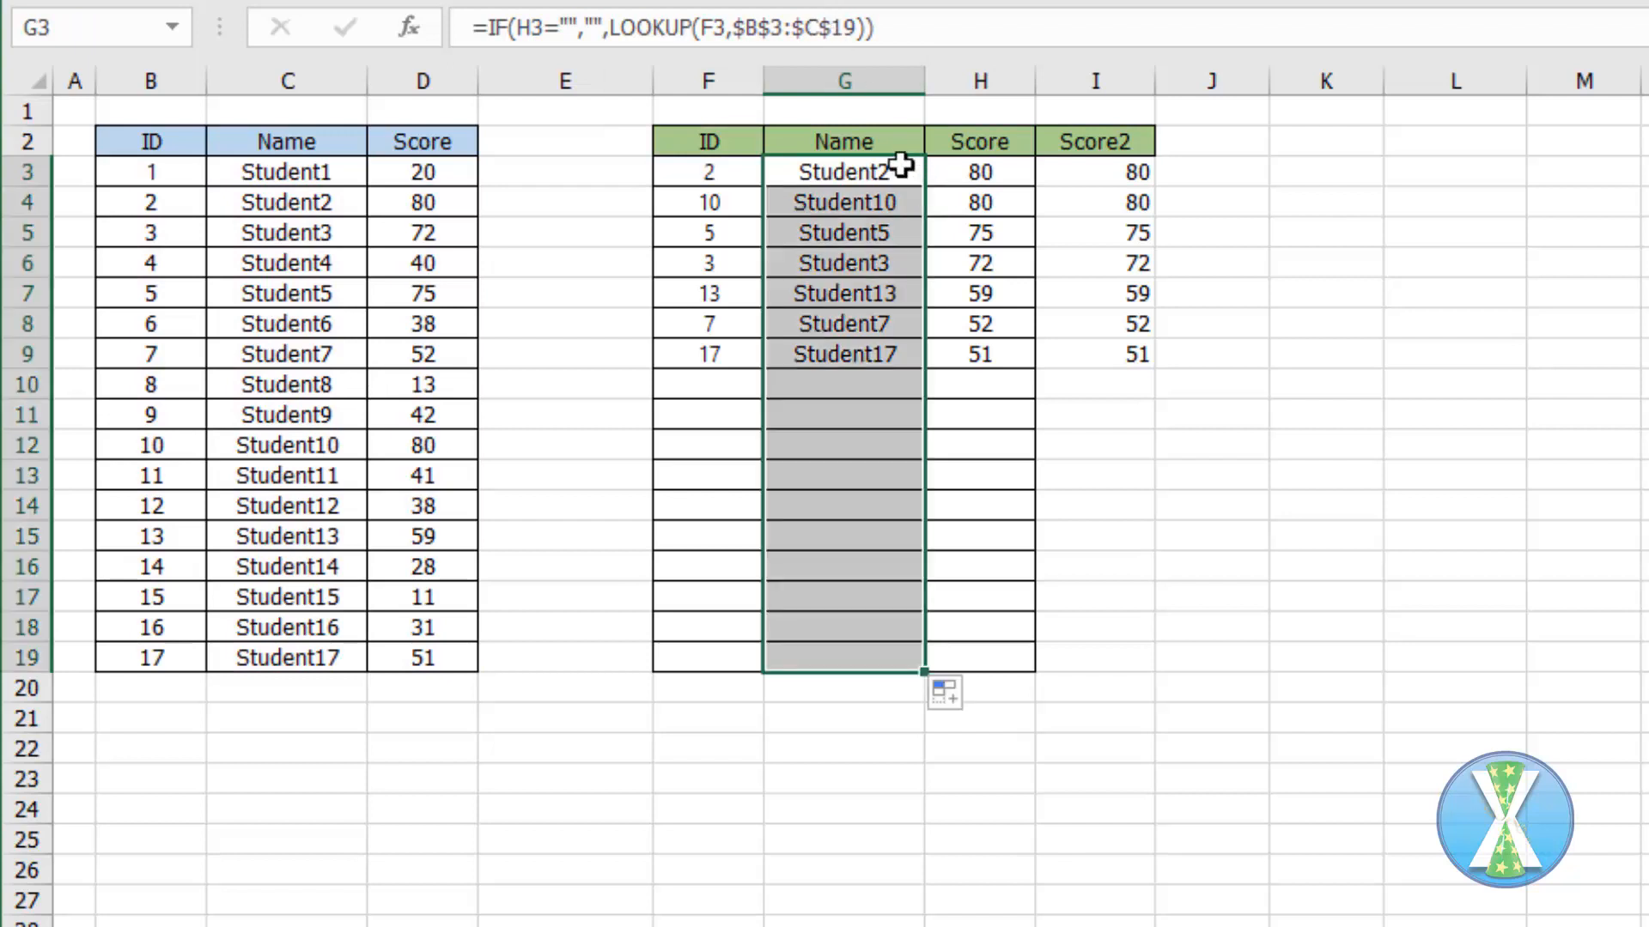
left_click(895, 167)
left_click(893, 25)
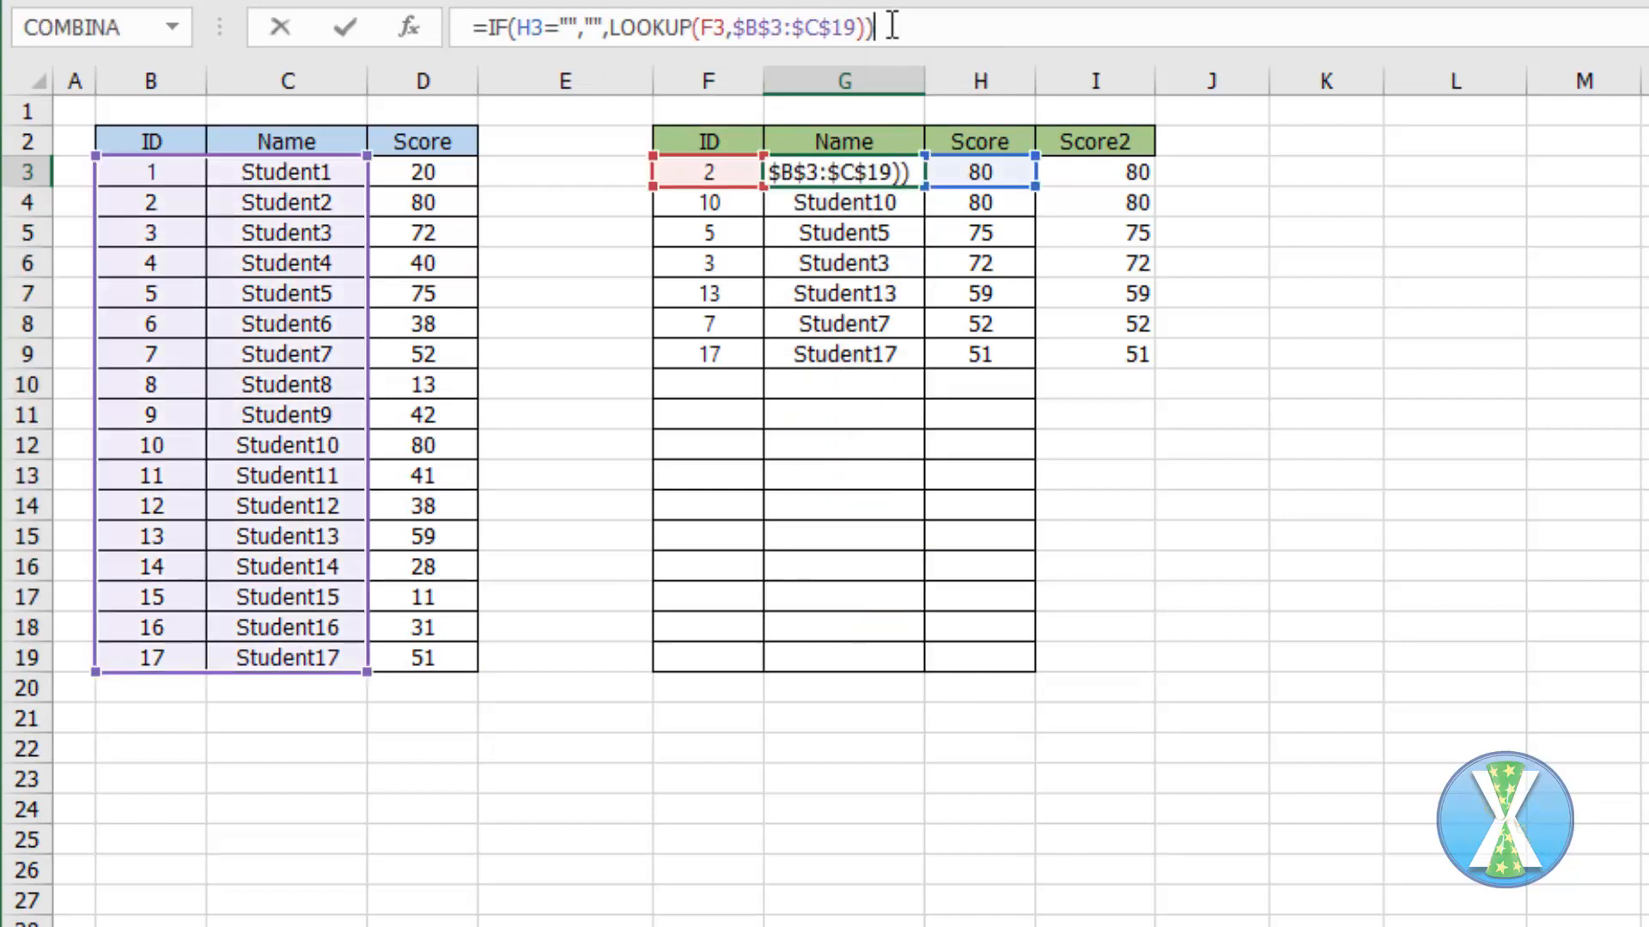
key("Tab")
- Copy the ID, Name and Score headers from F2:H2 to K2:M2
left_click_drag(708, 142, 979, 141)
key("ctrl+c")
left_click(1327, 137)
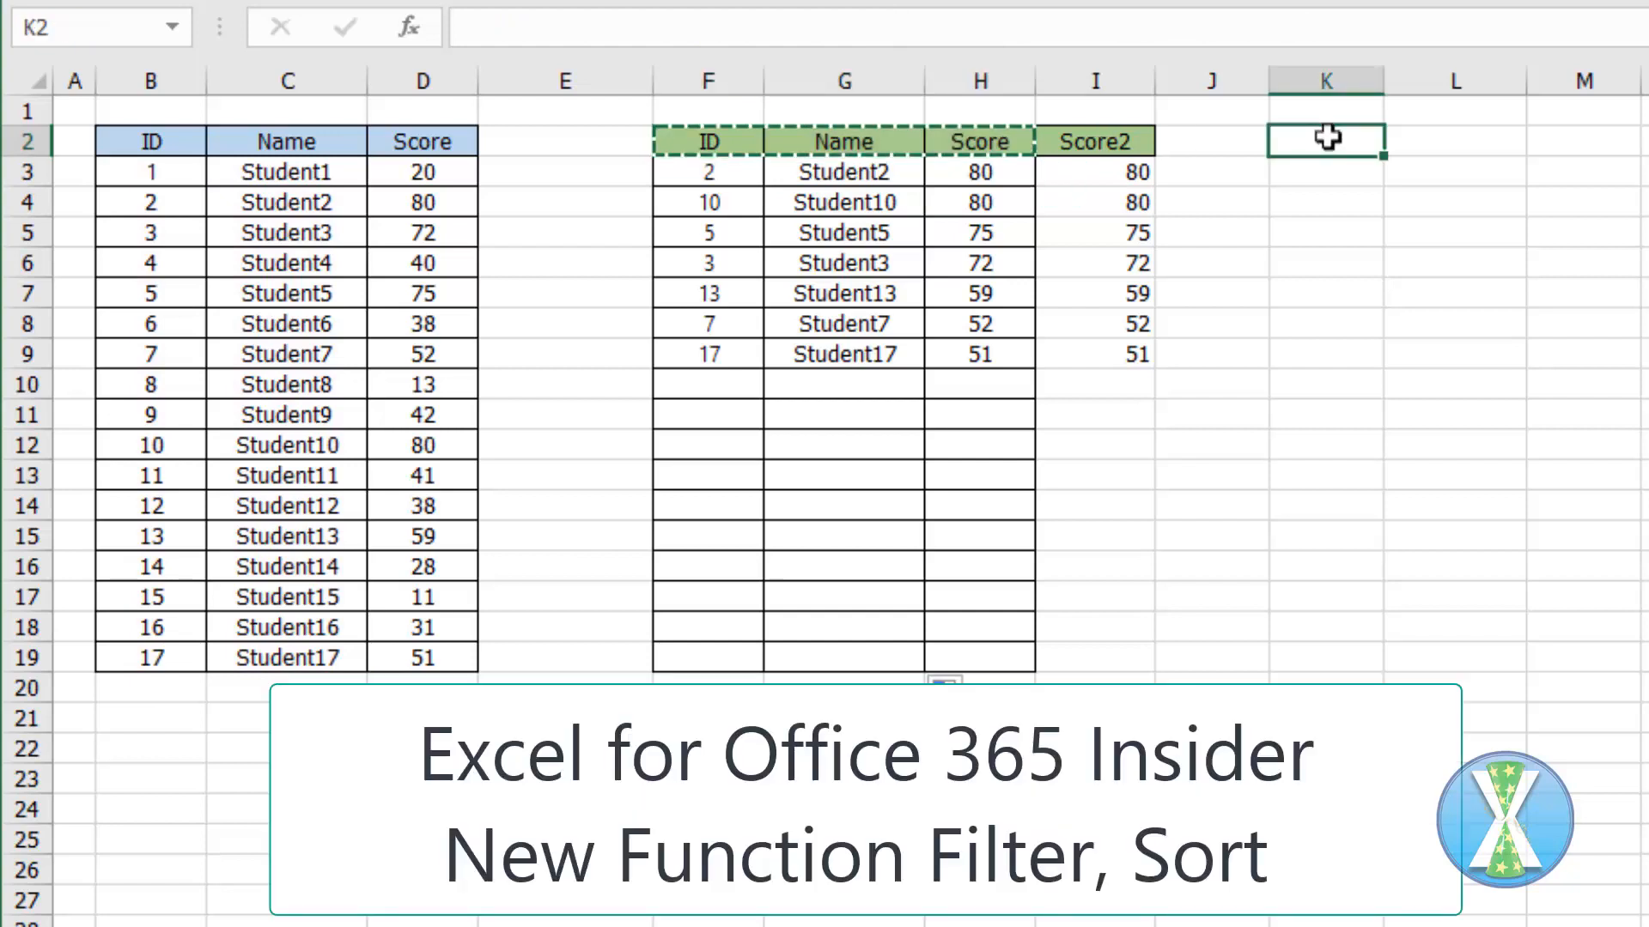
key("ctrl+v")
- Start a FILTER formula in K3 with B3:D19 as its array argument
left_click(1332, 174)
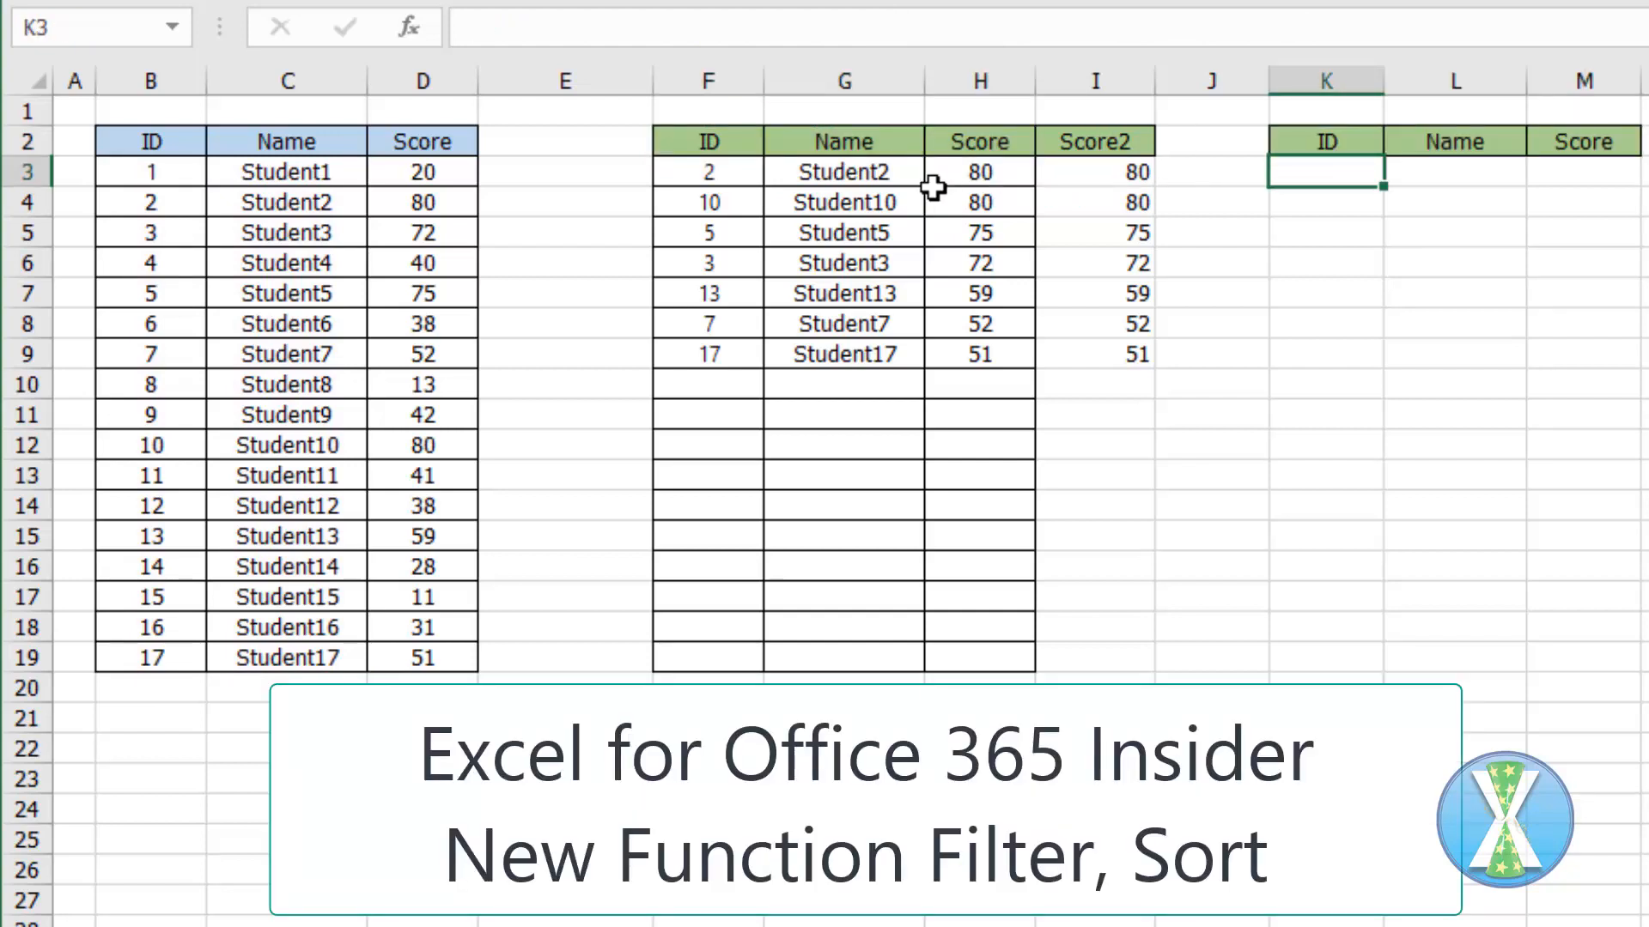
type("=")
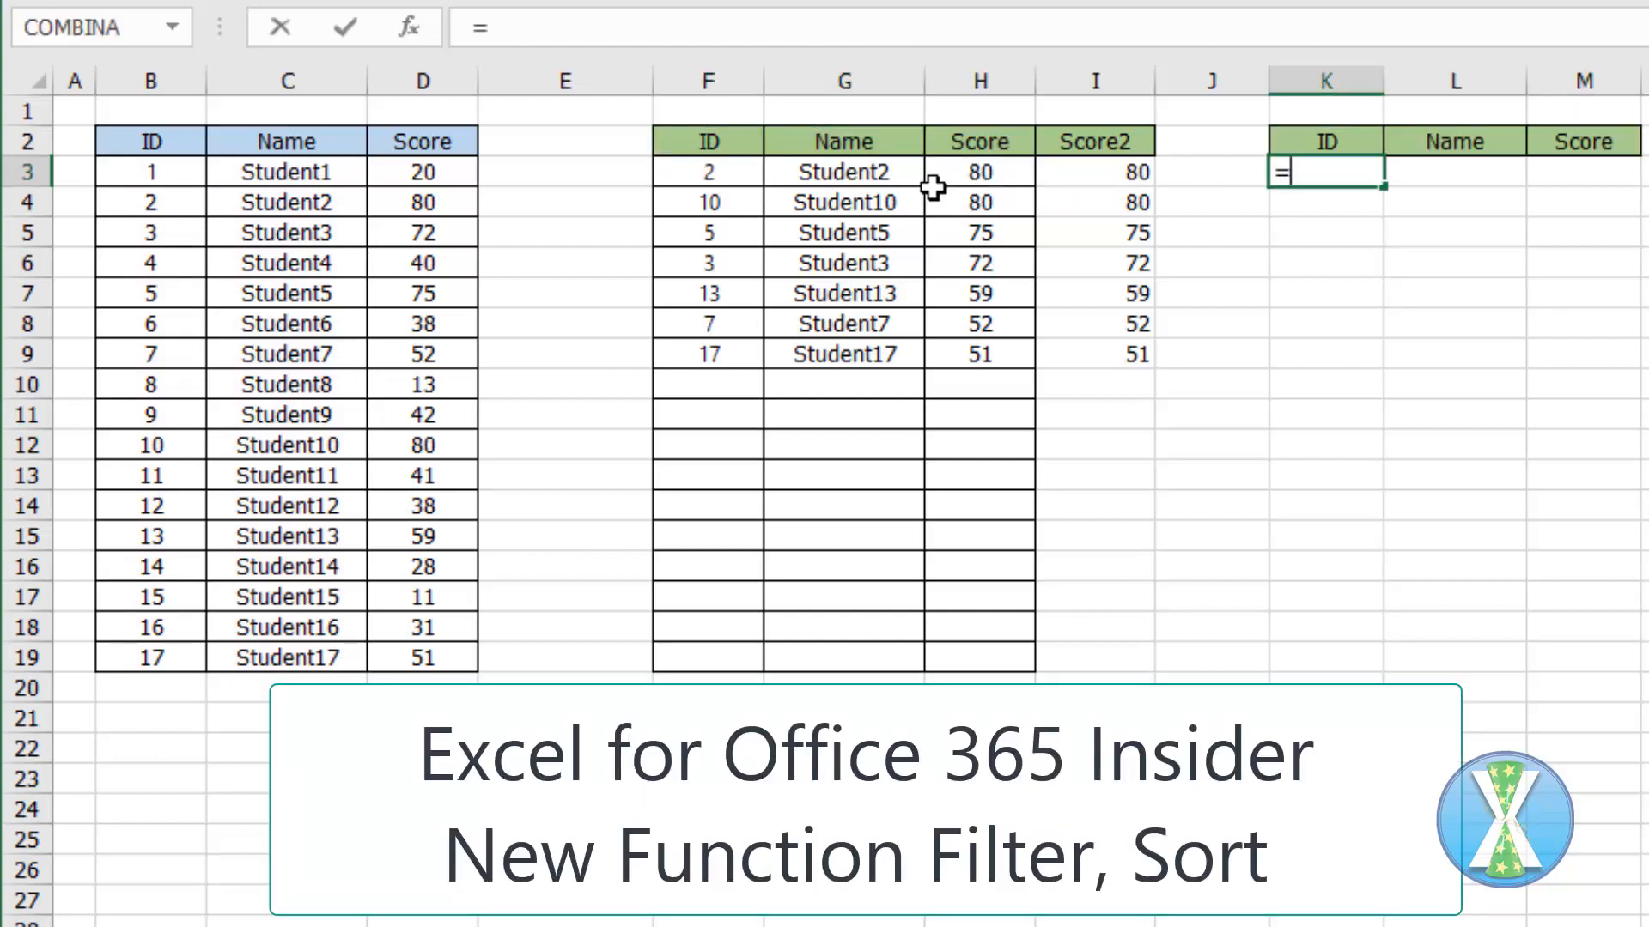
type("fil")
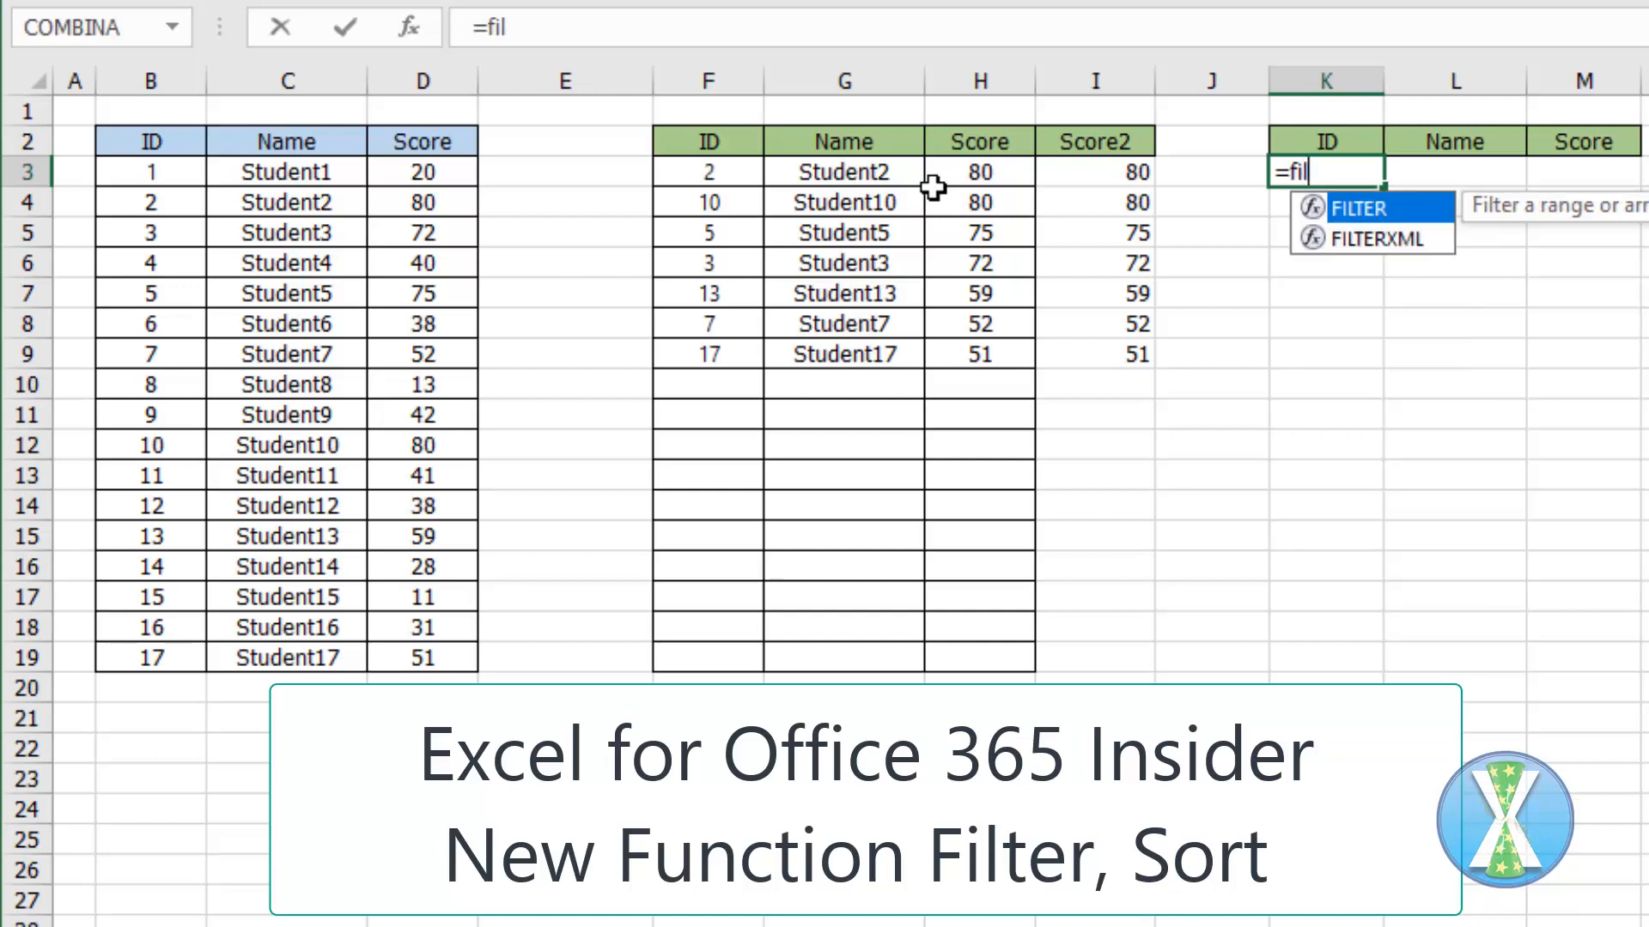
key("Tab")
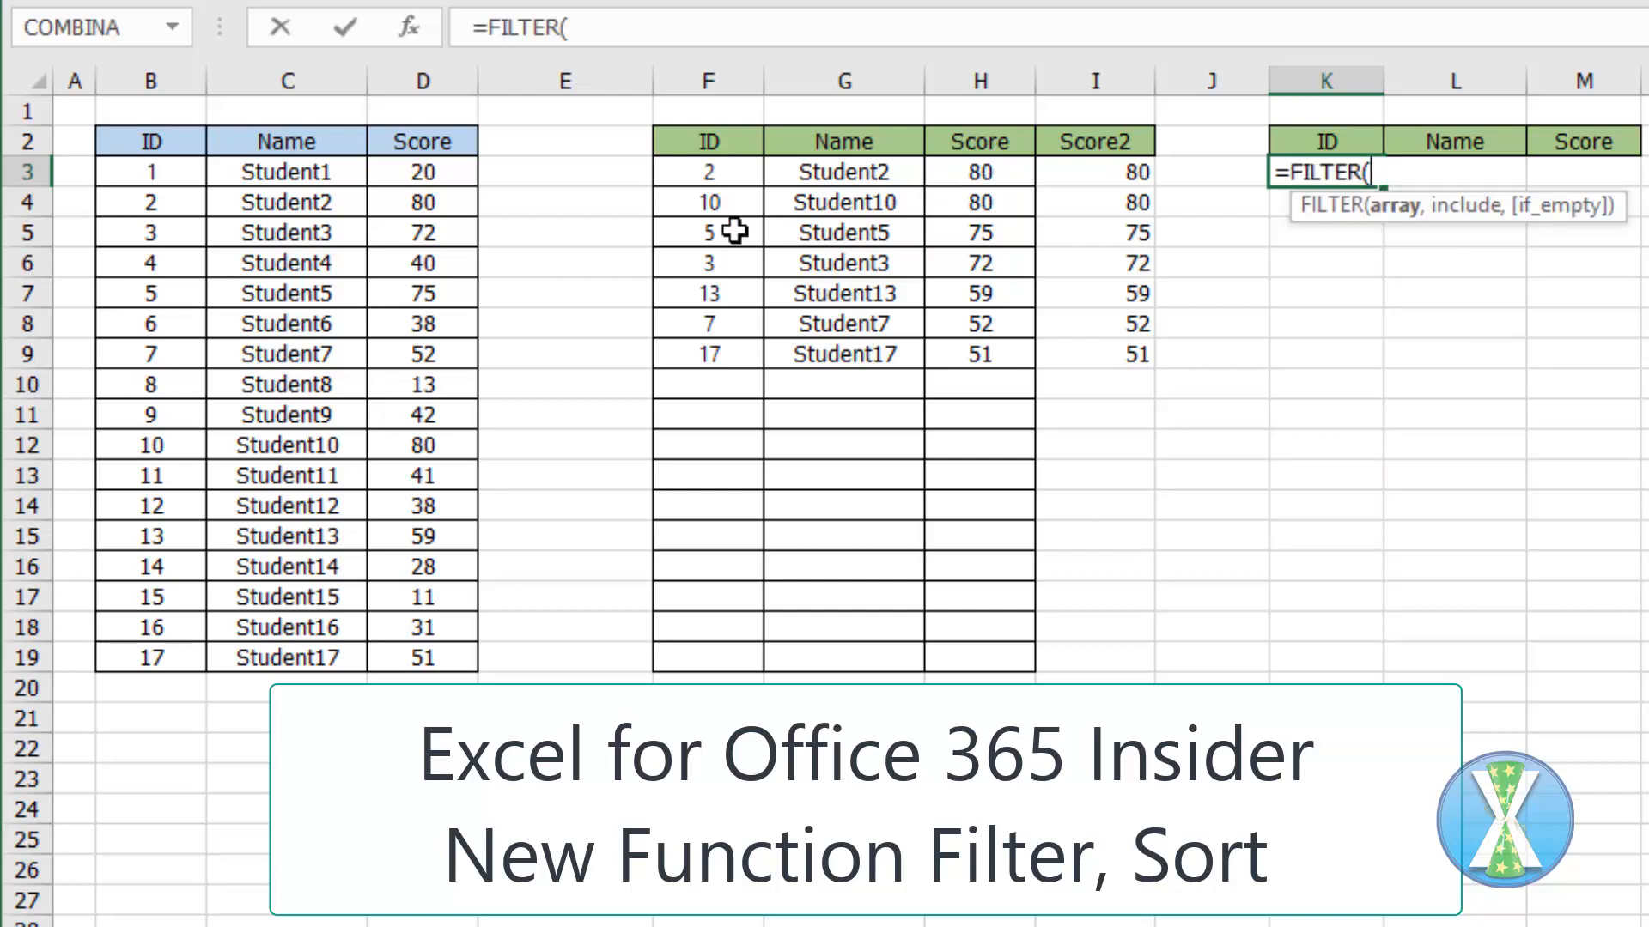
key("Left")
key("Left")
key("Left")
key("Left")
key("Left")
key("Left")
key("Left")
key("Left")
key("Left")
key("ctrl+shift+Right")
key("ctrl+shift+Down")
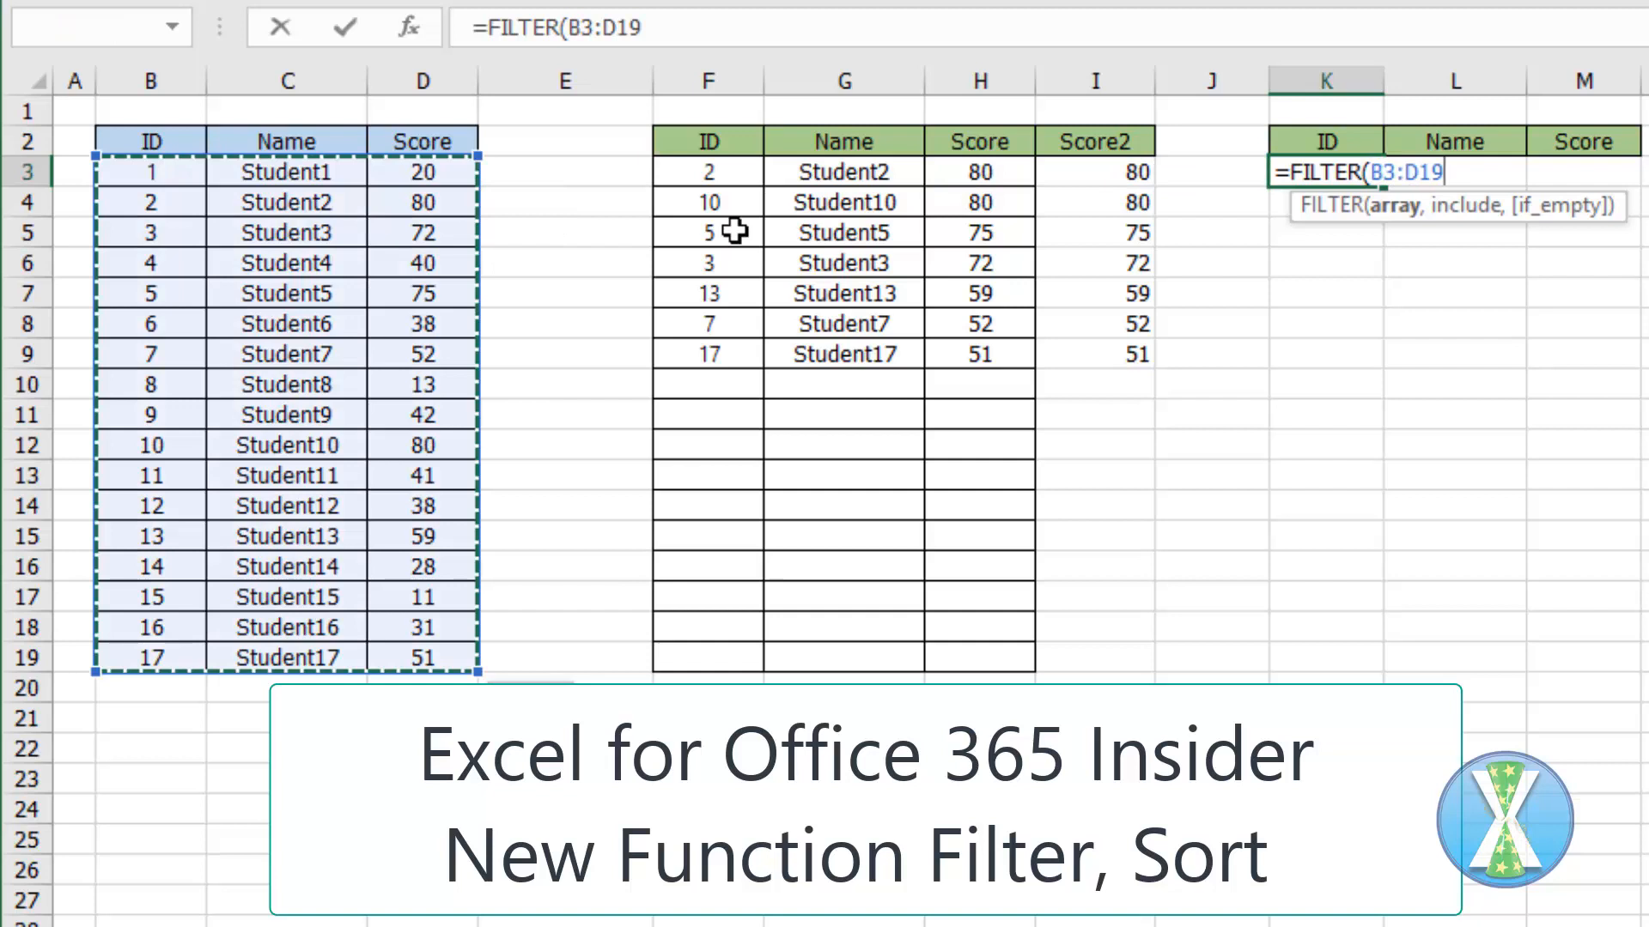
type(",")
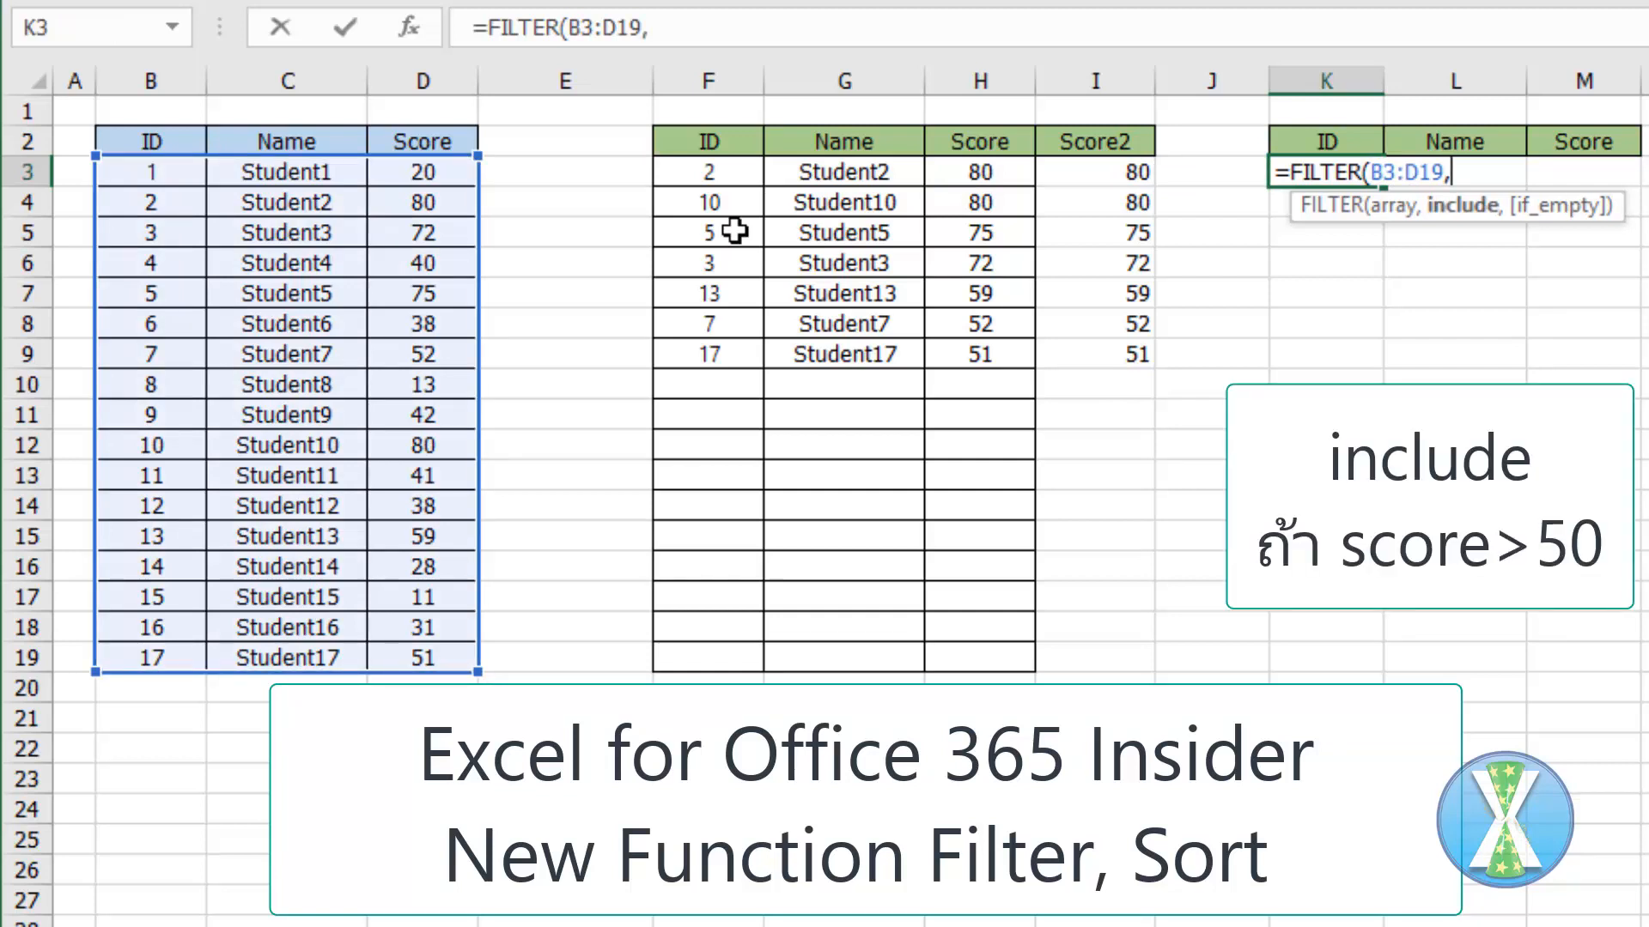
- Set the FILTER include condition to D3:D19>50 and complete the K3 formula
key("Left")
key("Left")
key("Left")
key("Left")
key("Left")
key("Left")
key("Left")
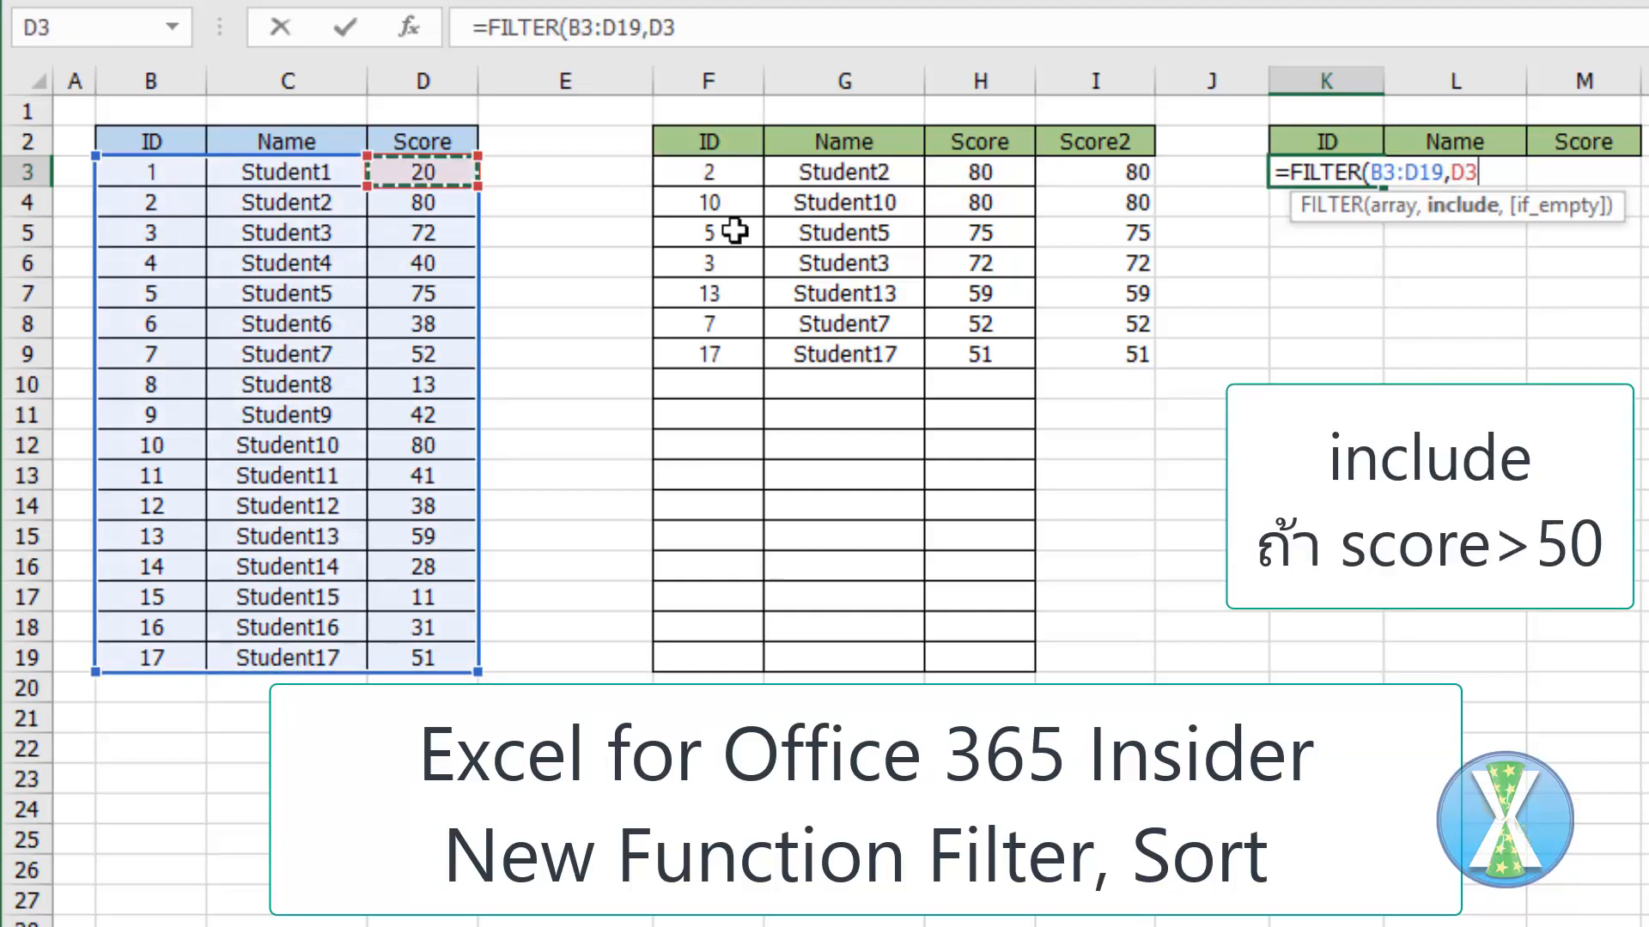
key("ctrl+shift+Down")
type(">")
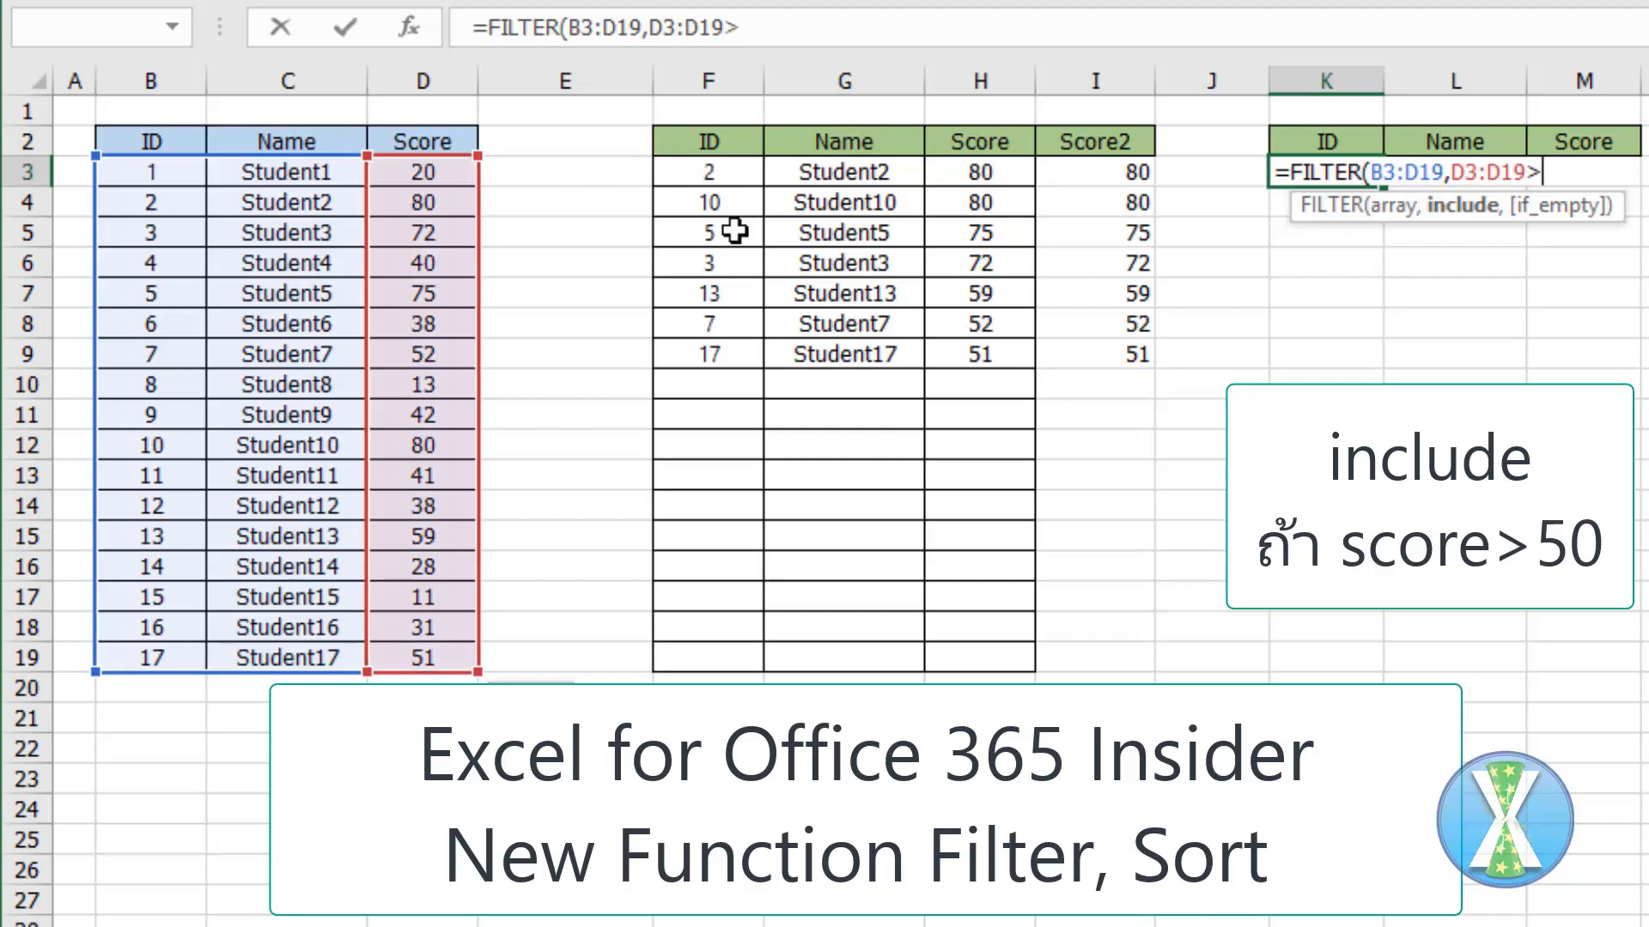
type("50")
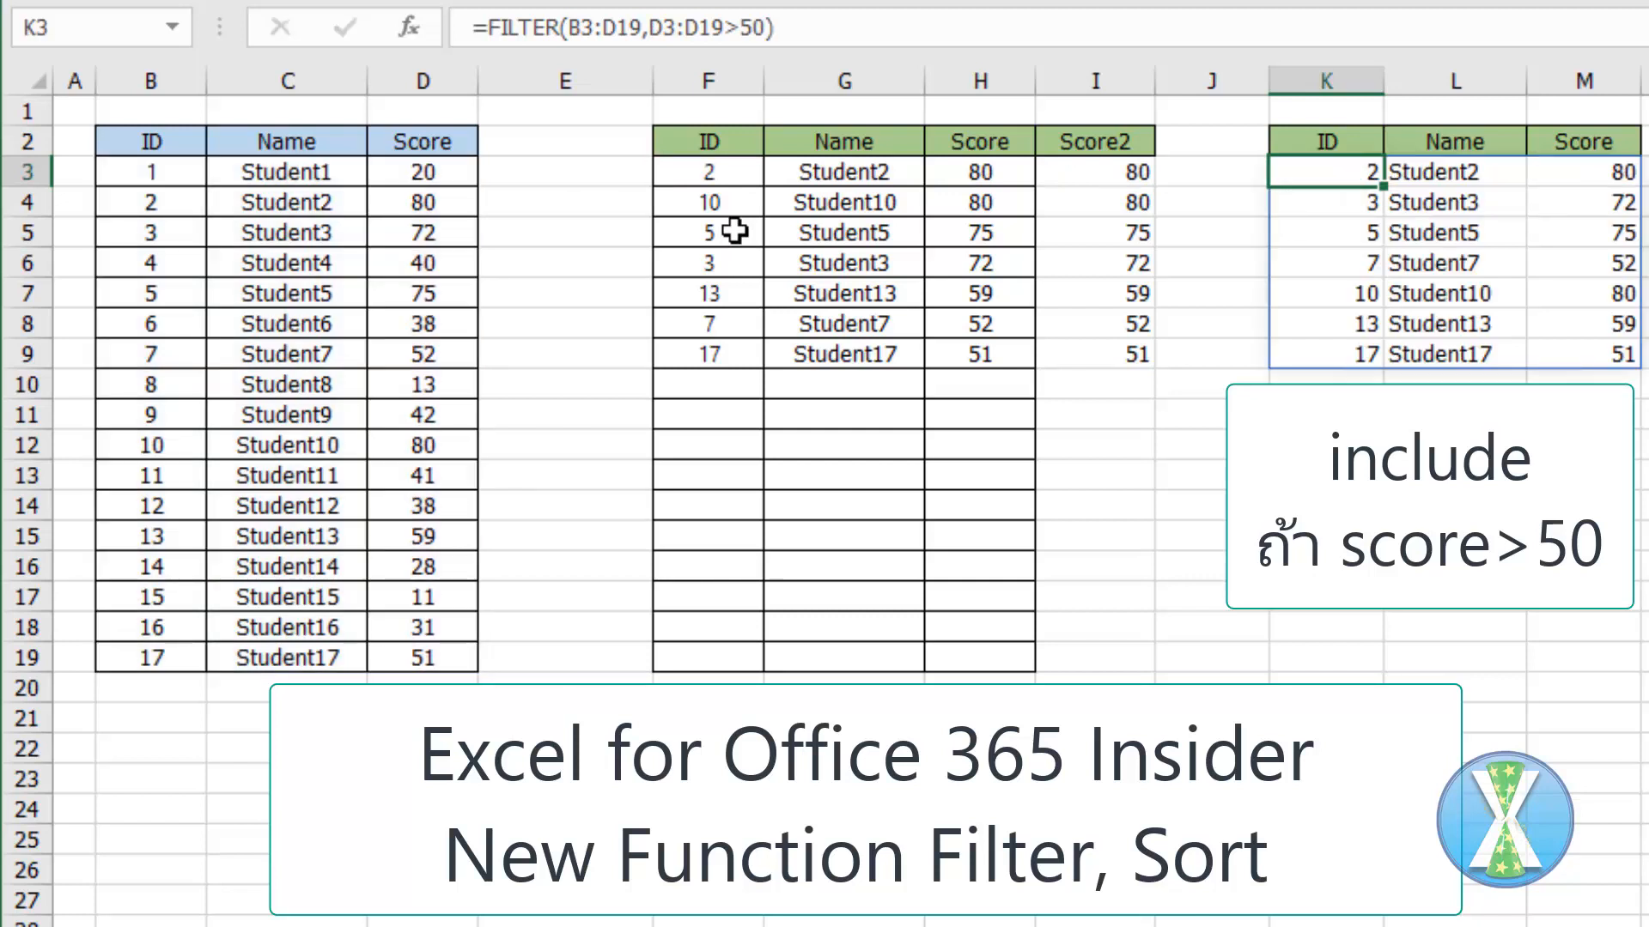
- Wrap the K3 FILTER formula in SORT with sort index 3 and sort order -1 (descending)
left_click(486, 28)
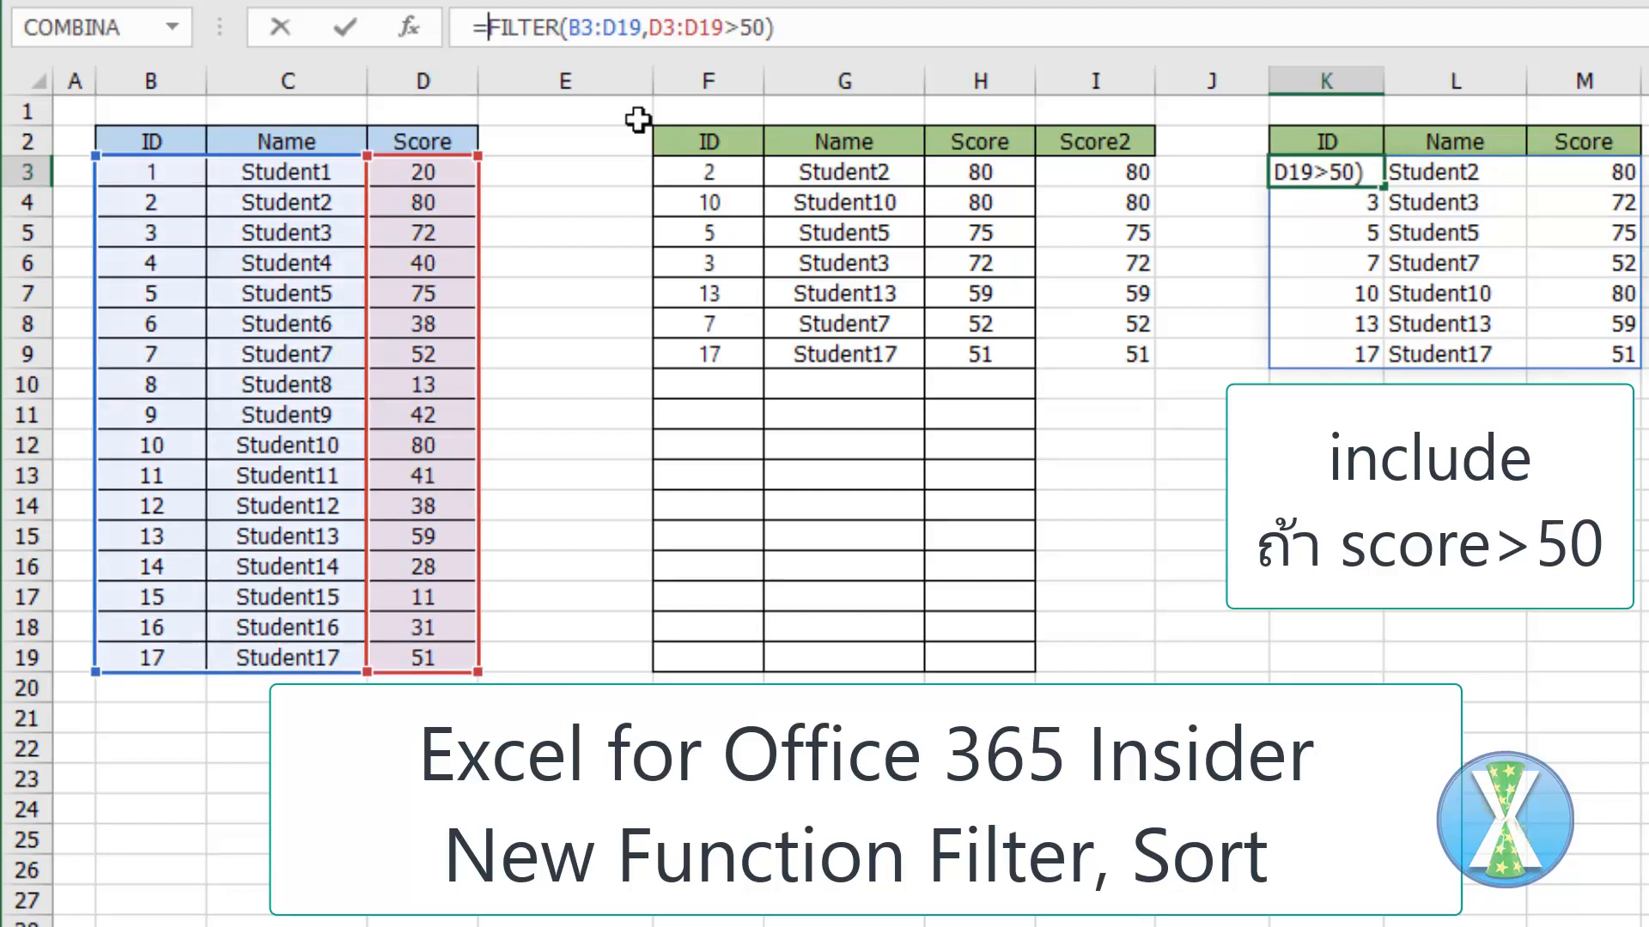
type("sort(")
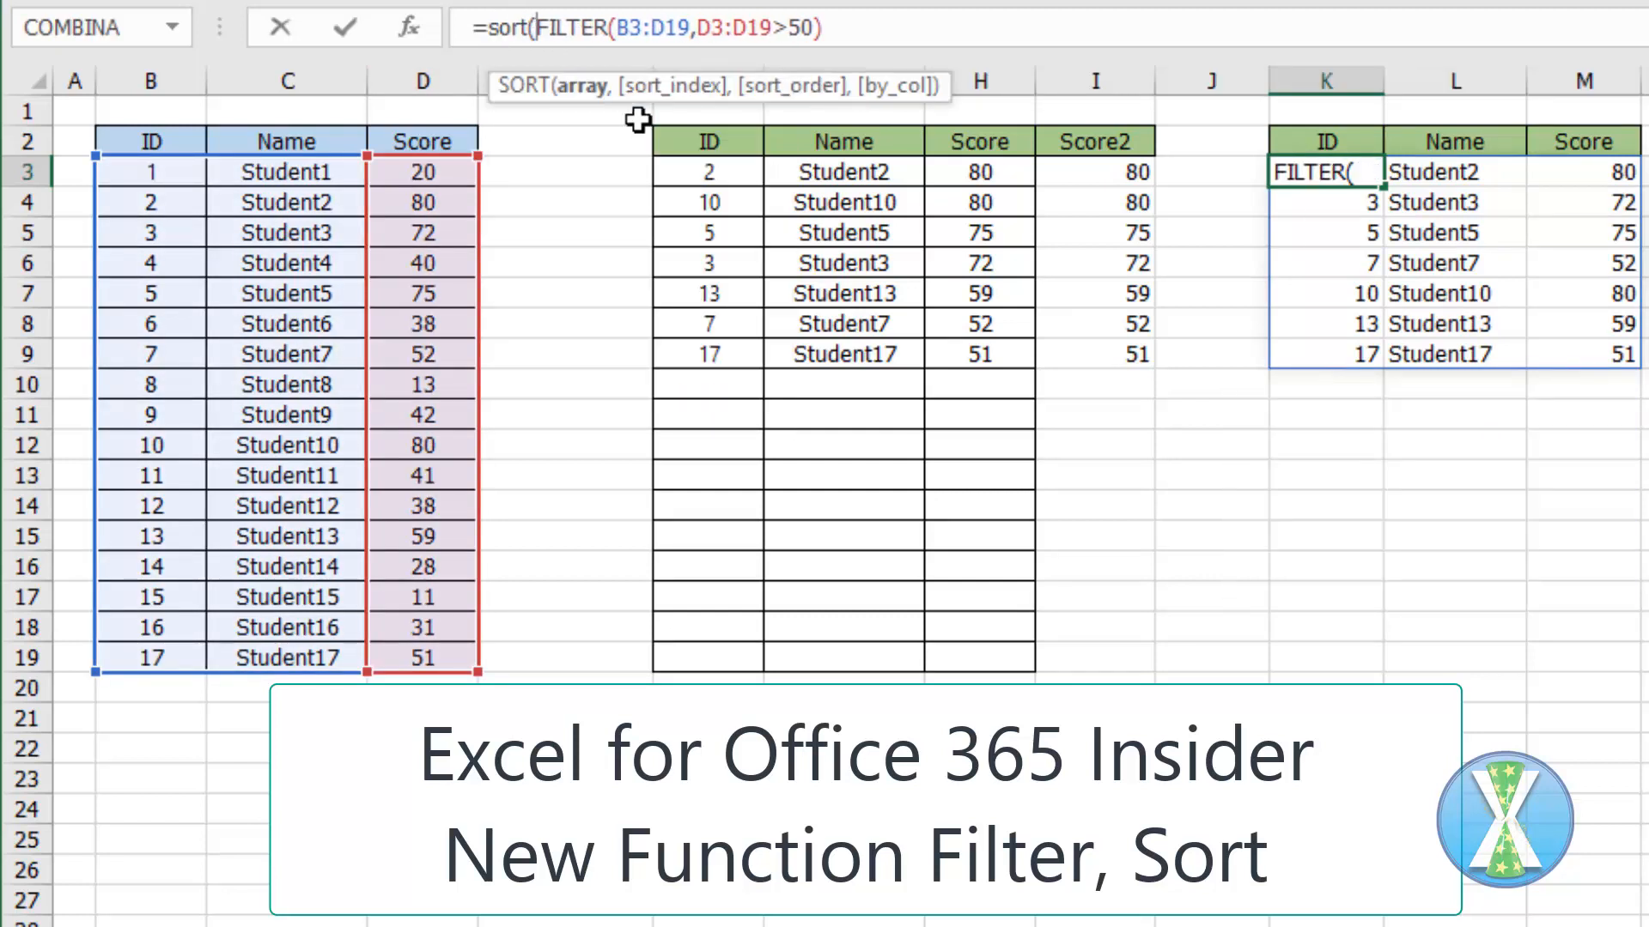
key("End")
type(",3,")
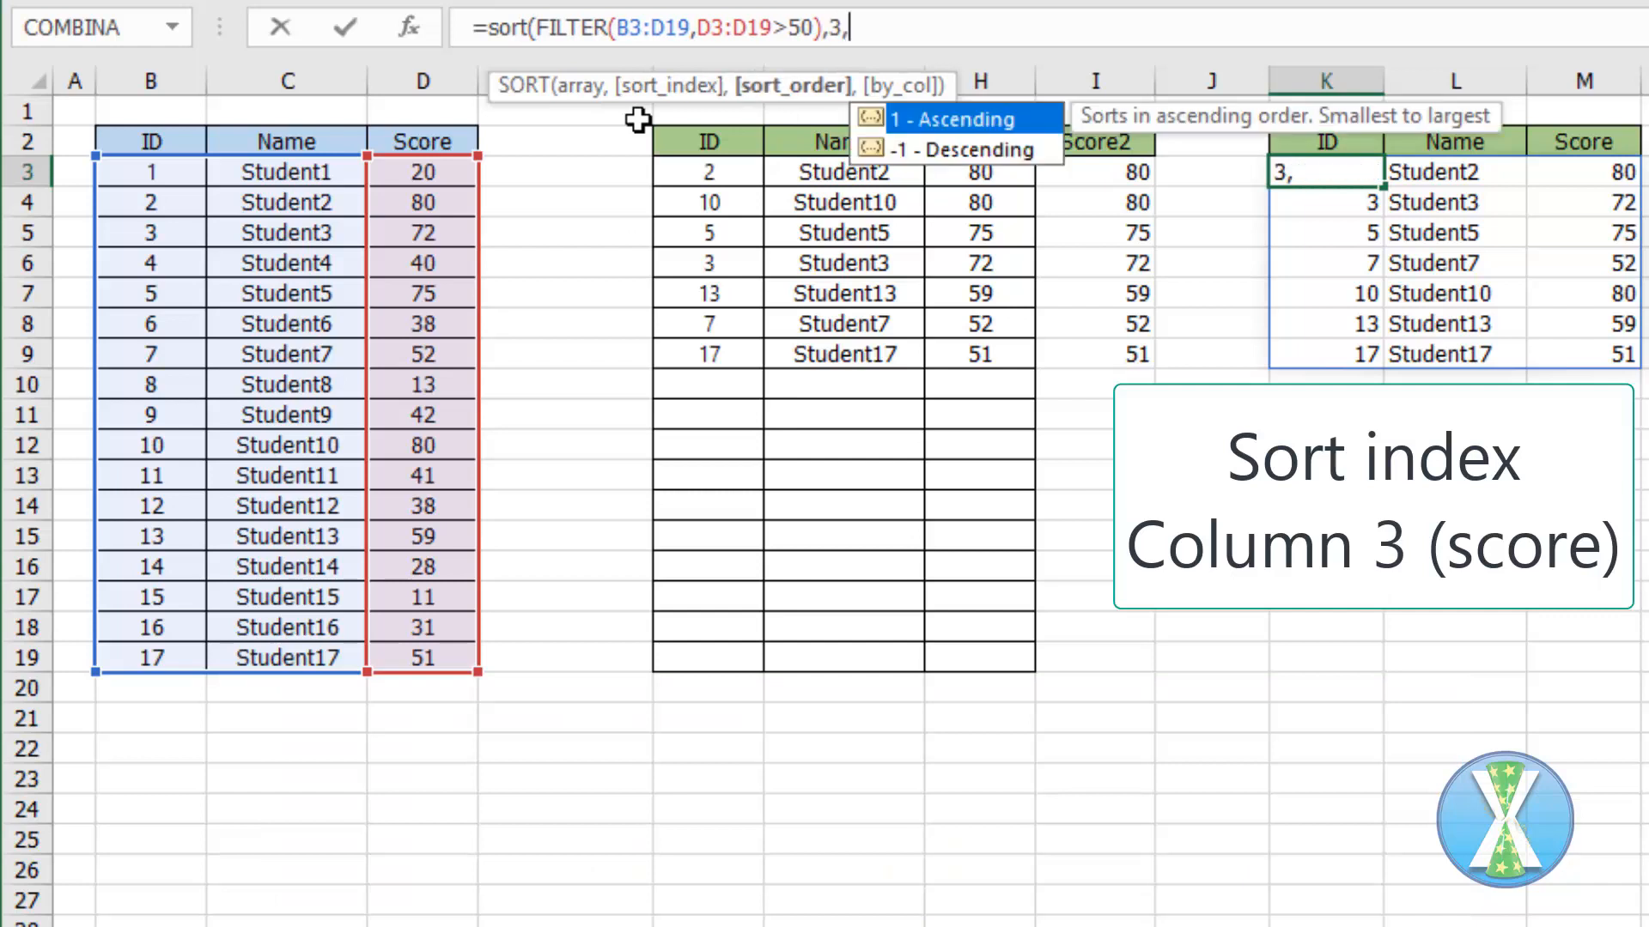
type("-1)")
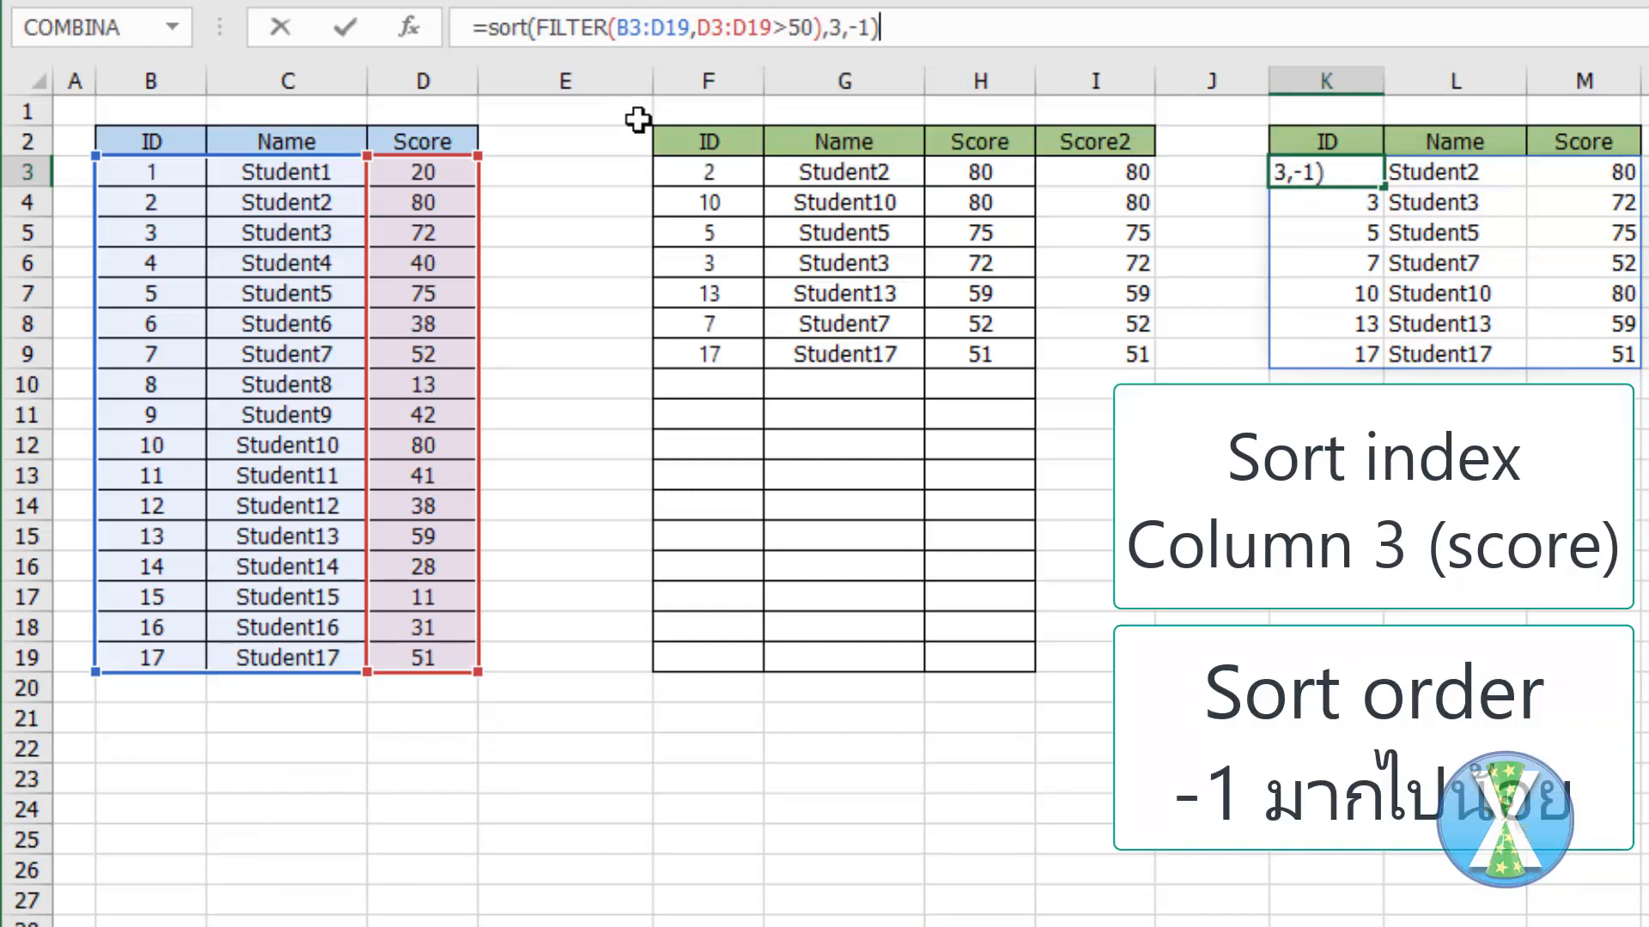
key("Return")
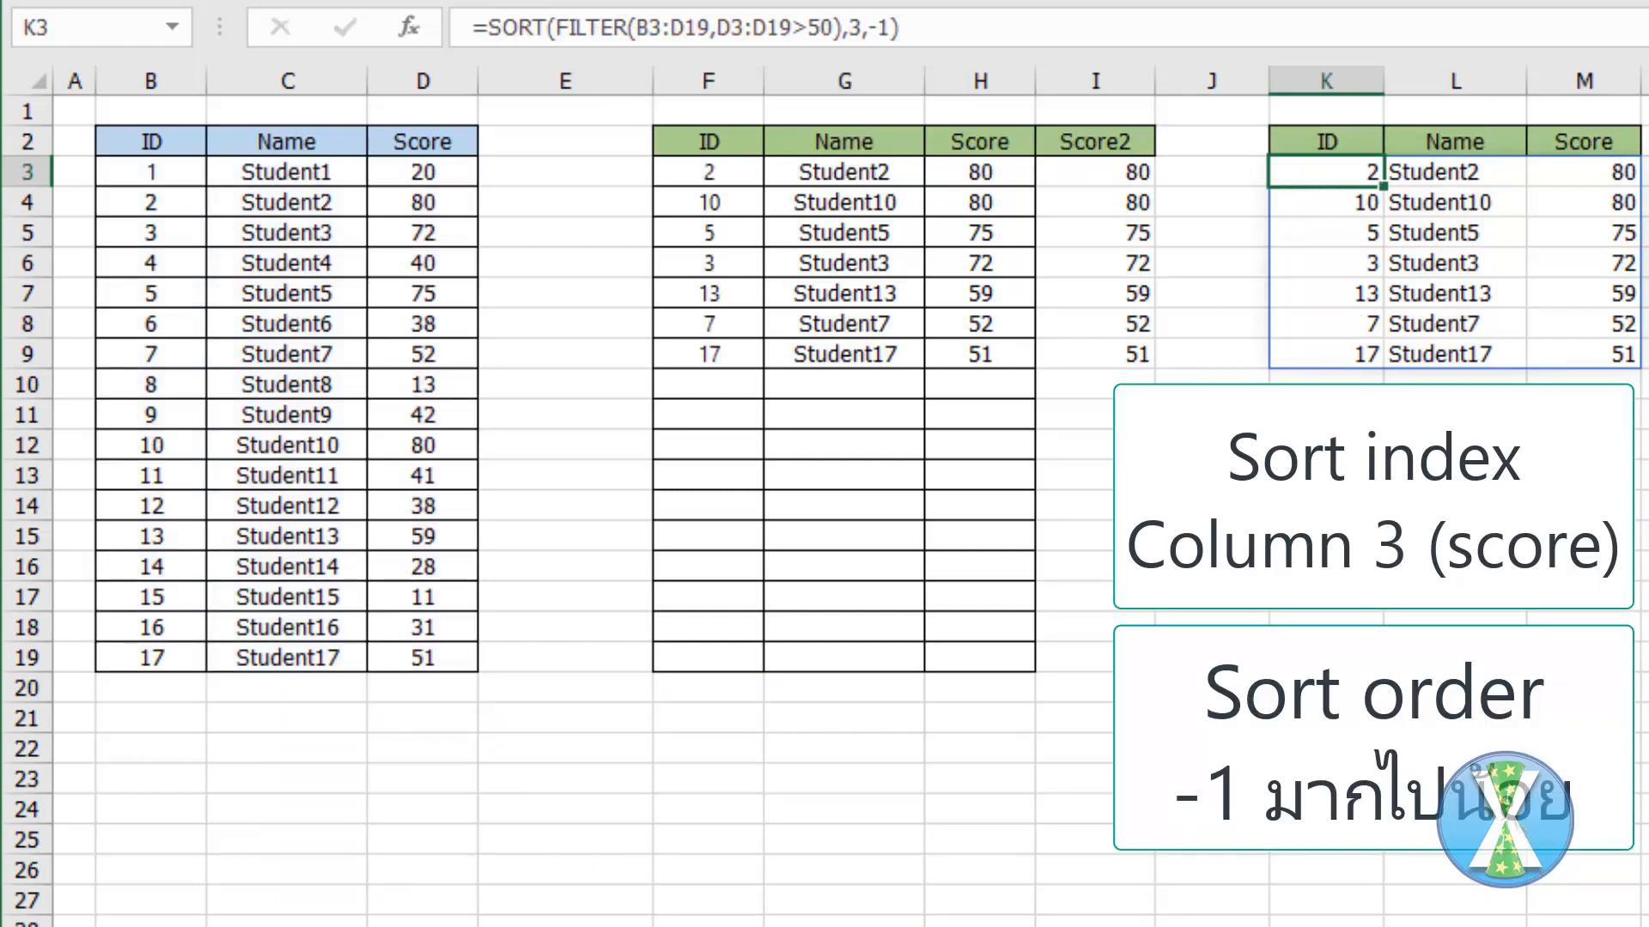
left_click(1307, 524)
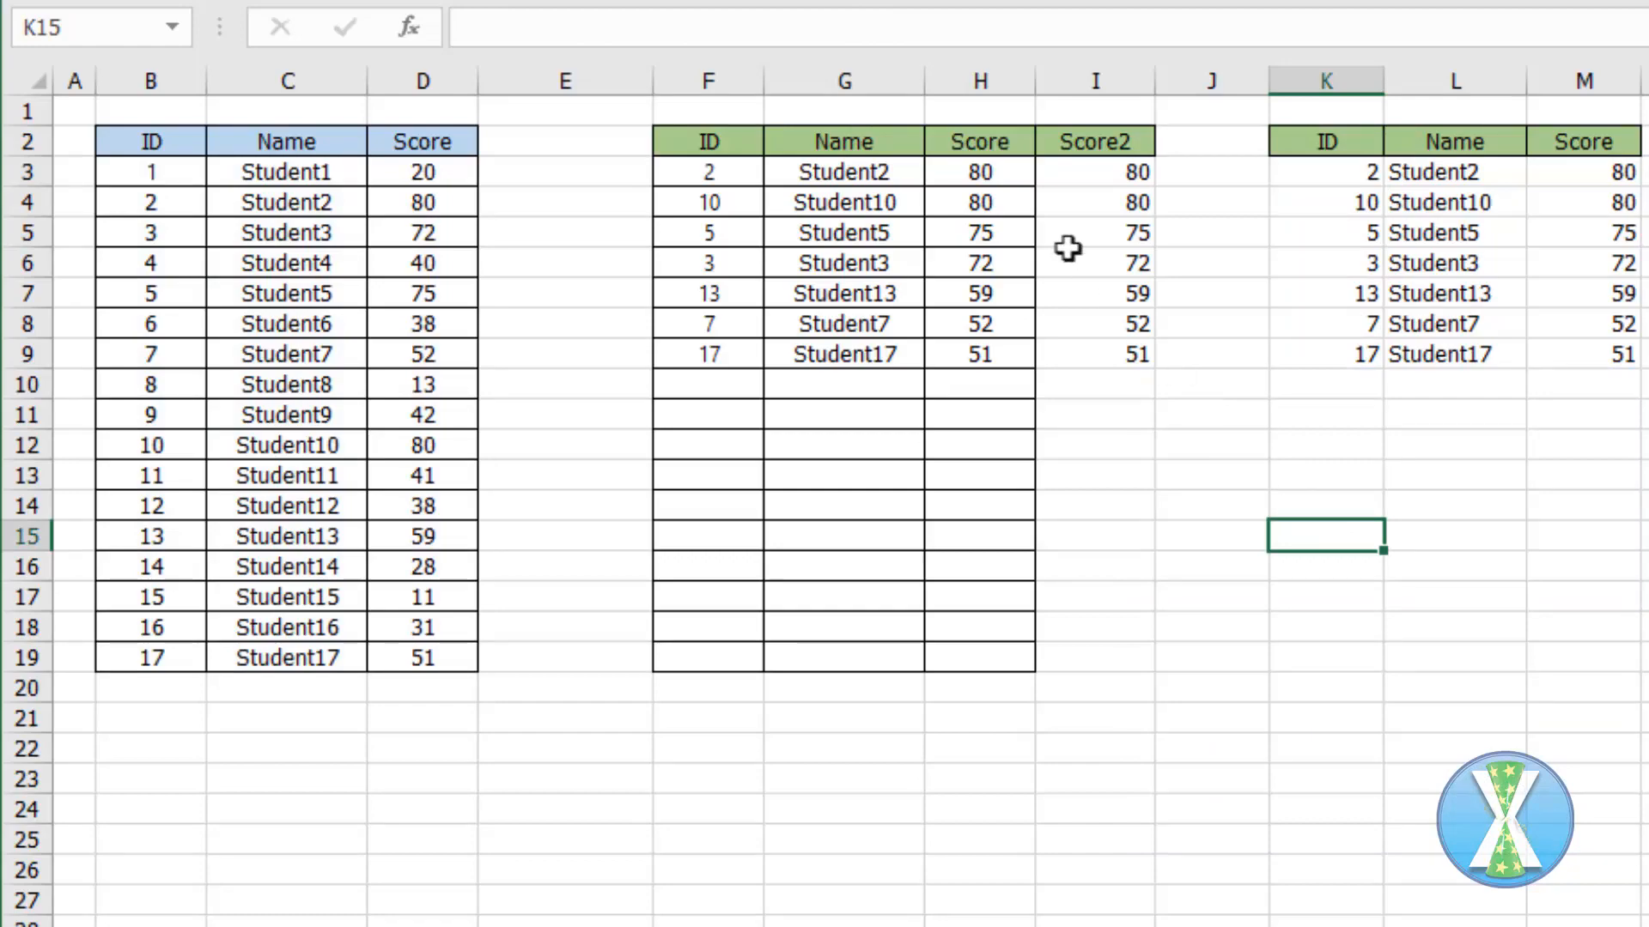
left_click(743, 114)
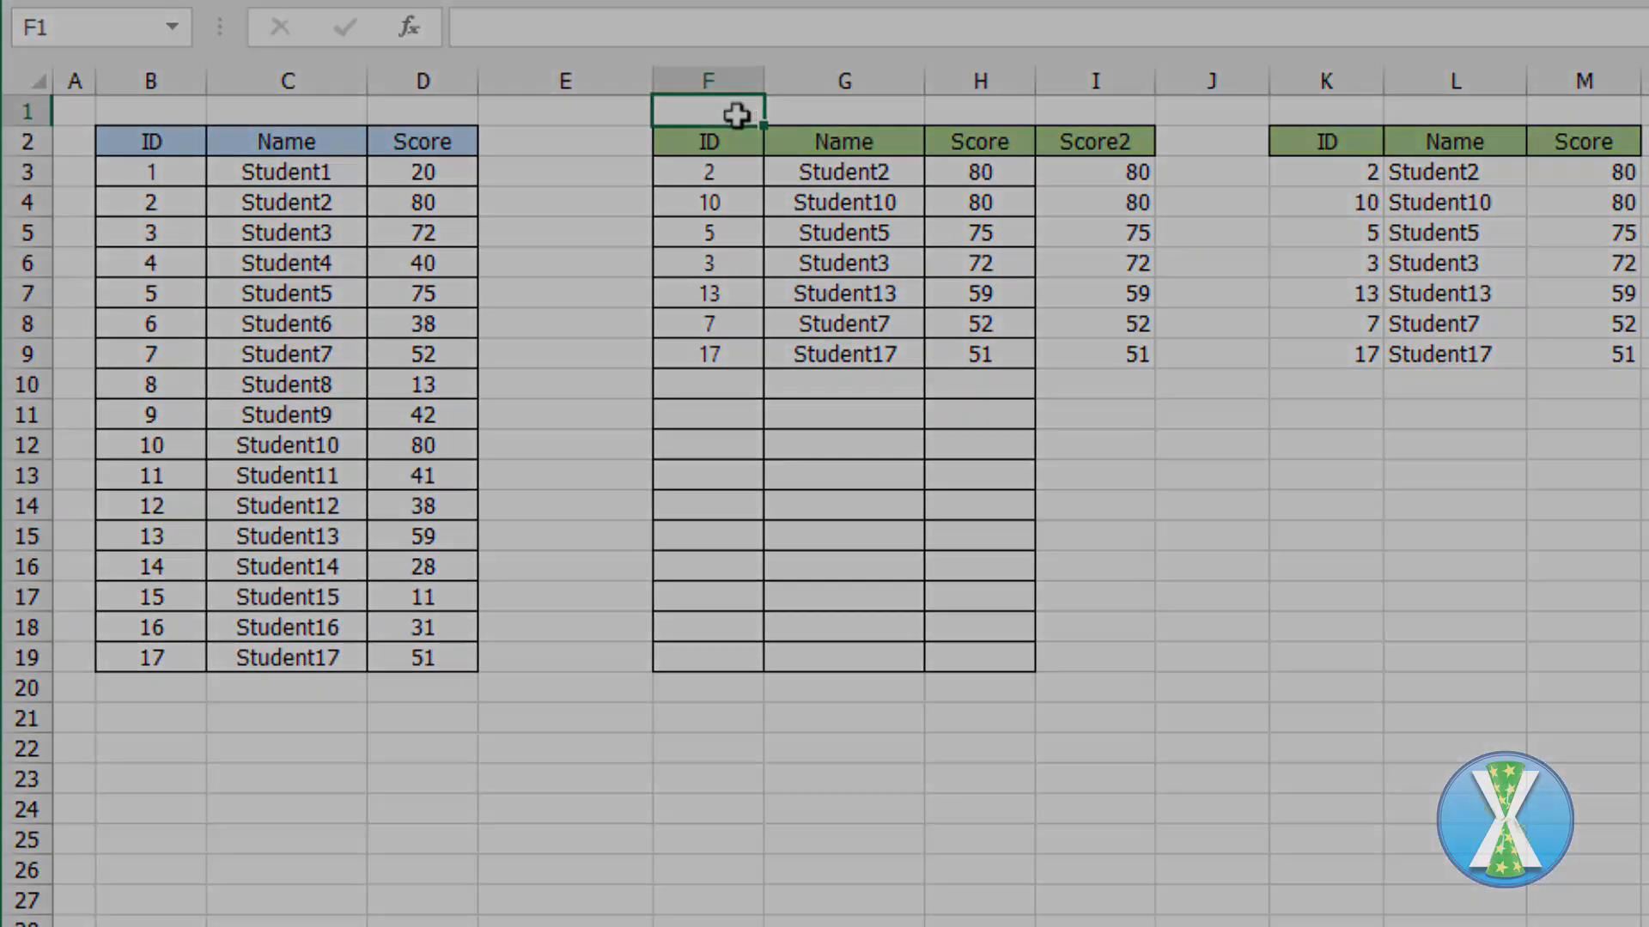